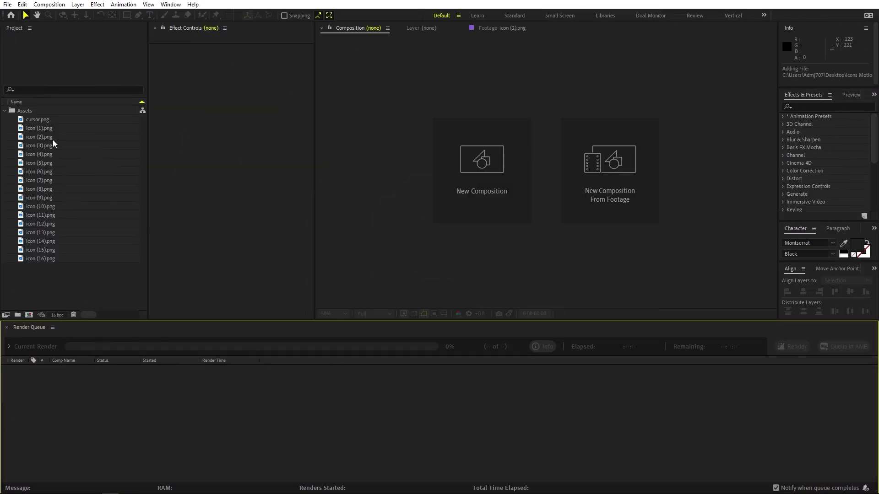
Preview the car icon (1).png and money icon (12).png footage, then bring up SVG Repo in Chrome.
double_click(34, 129)
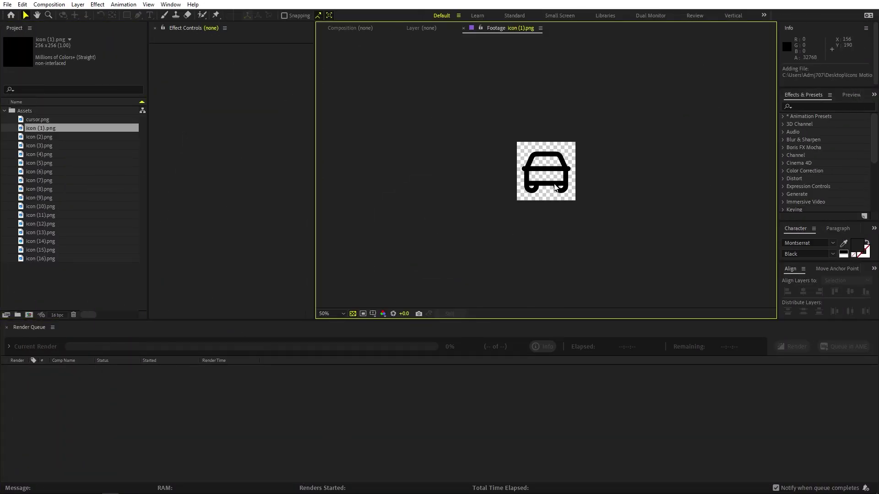
key("period")
double_click(71, 226)
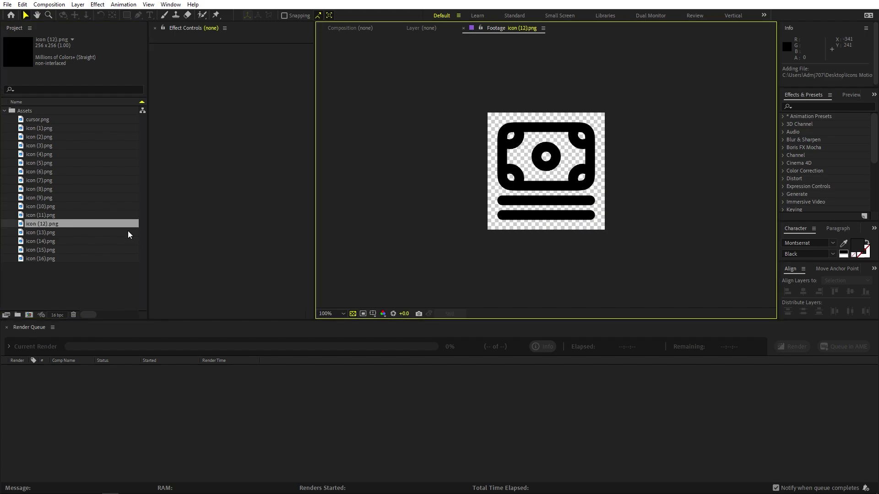
key("period")
key("alt+Tab")
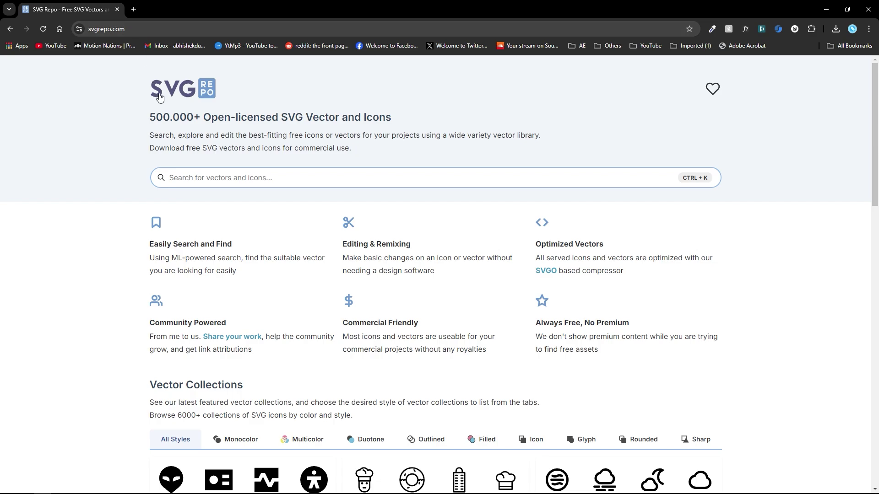
Browse SVG Repo's 20-icon Bakery Education Line Icons collection, then return to After Effects.
scroll(359, 280, "down", 3)
scroll(232, 145, "up", 3)
scroll(269, 119, "down", 6)
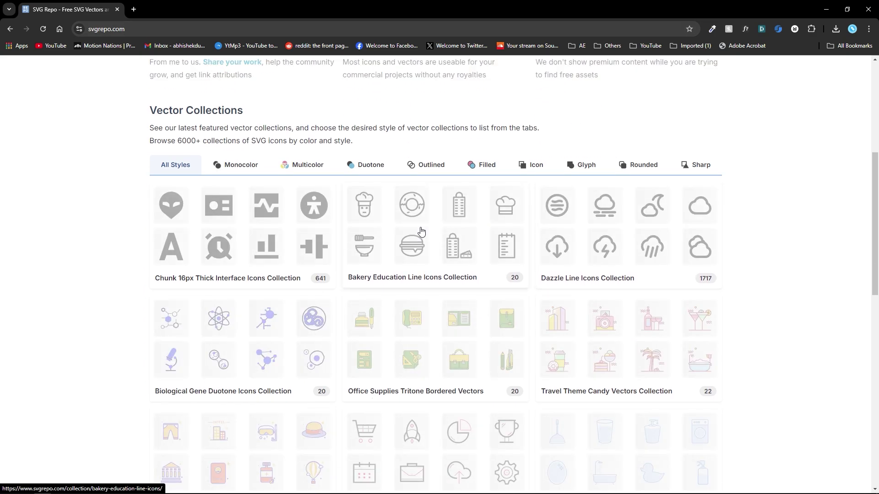
left_click(422, 232)
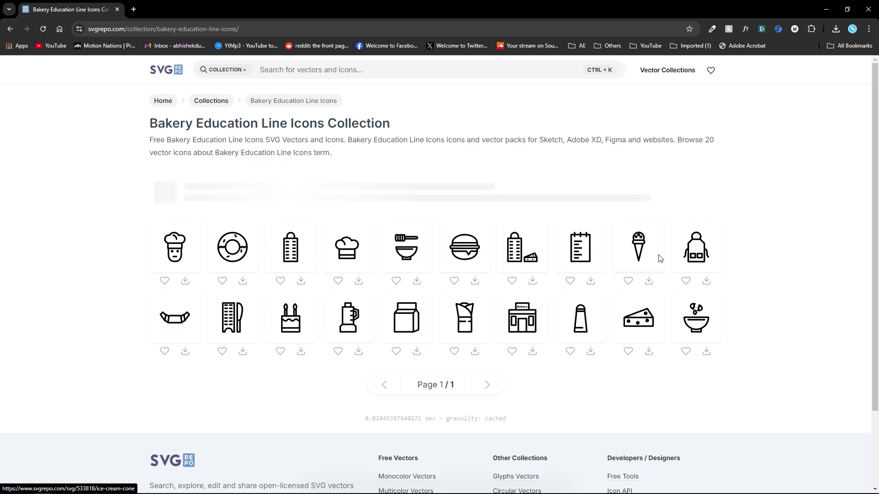
key("alt+Tab")
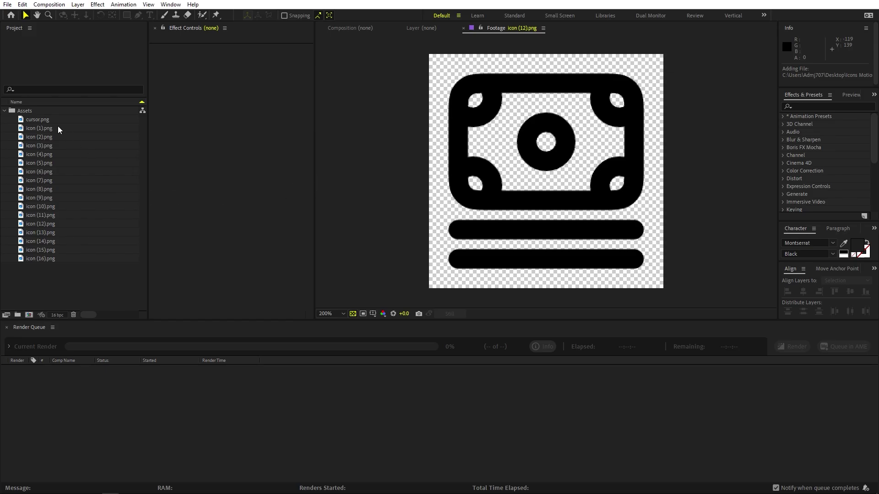
Create a composition named Main at 1920×1080, 30 fps, 20 seconds long.
left_click(187, 413)
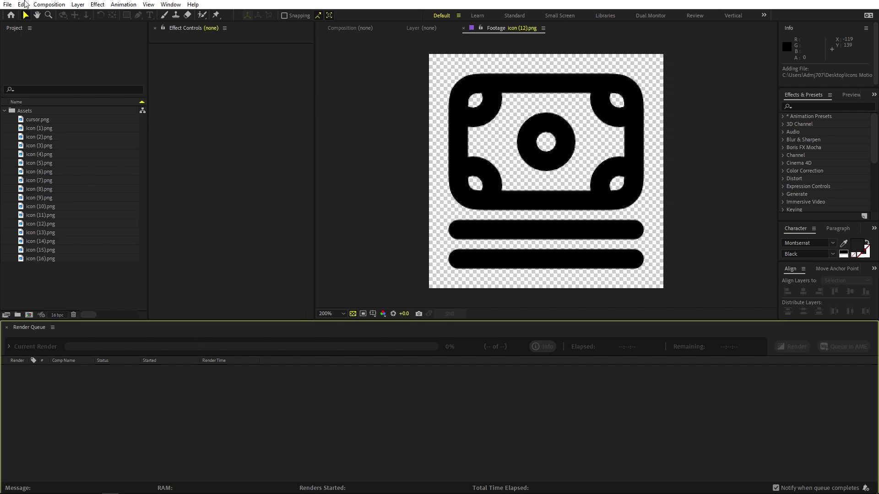
left_click(49, 5)
left_click(69, 15)
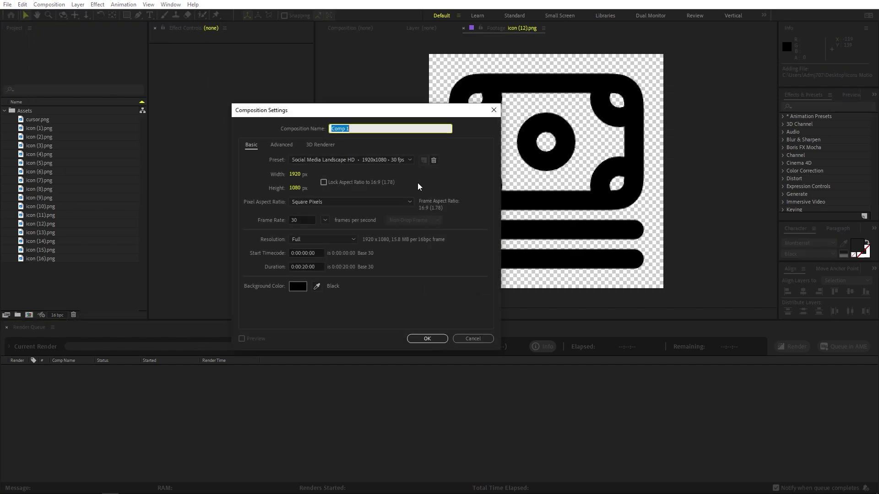
type("Main")
left_click(427, 340)
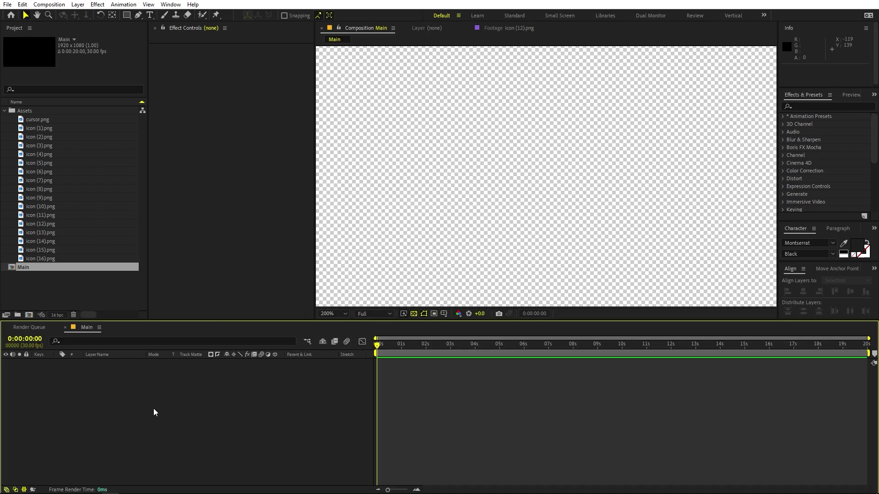
right_click(153, 409)
Add a new solid layer and apply the 4-Color Gradient effect to it.
mouse_move(192, 298)
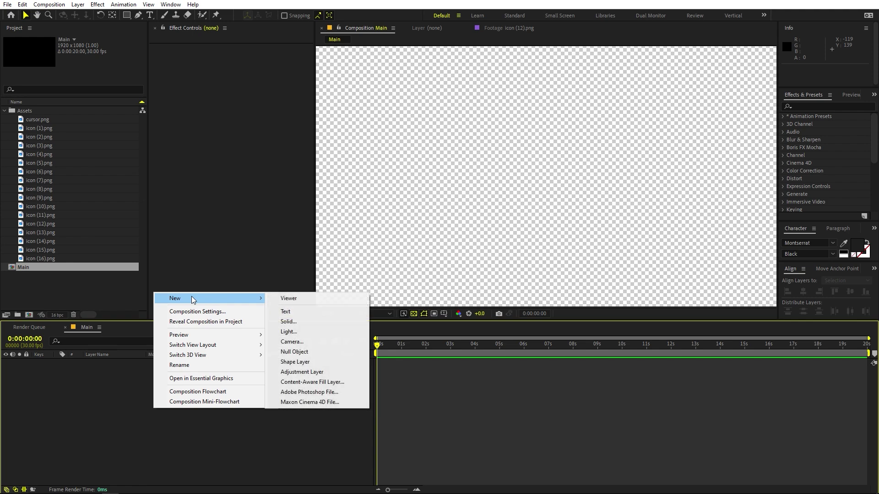
left_click(293, 321)
left_click(306, 266)
left_click(830, 106)
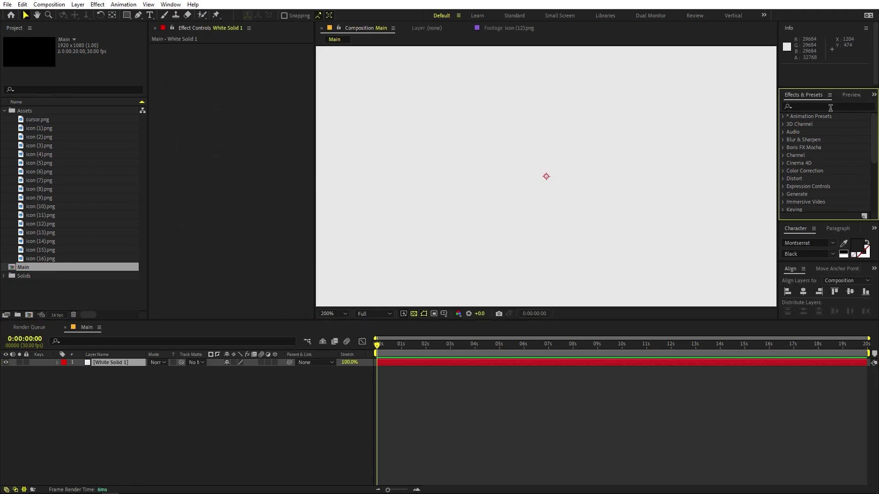
left_click(830, 106)
type("4")
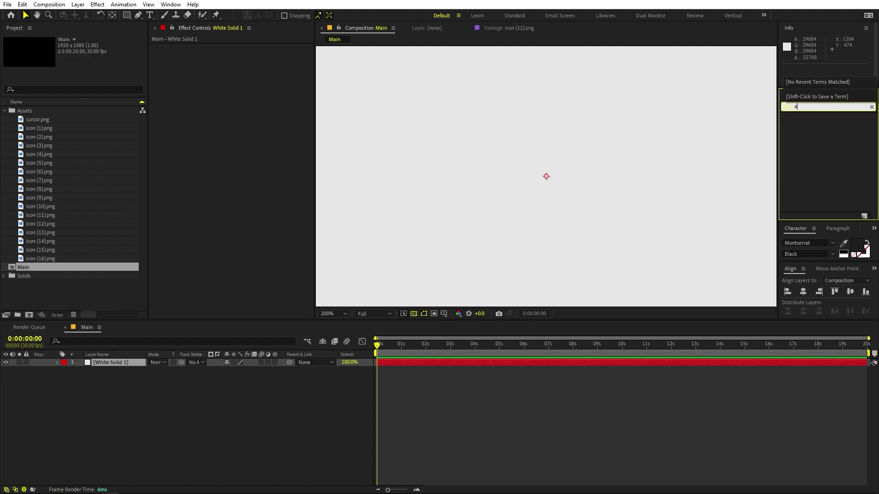
left_click_drag(833, 196, 595, 192)
Set gradient Color 1 to lighter blue and Colors 2 and 3 to near-black.
scroll(670, 125, "down", 3)
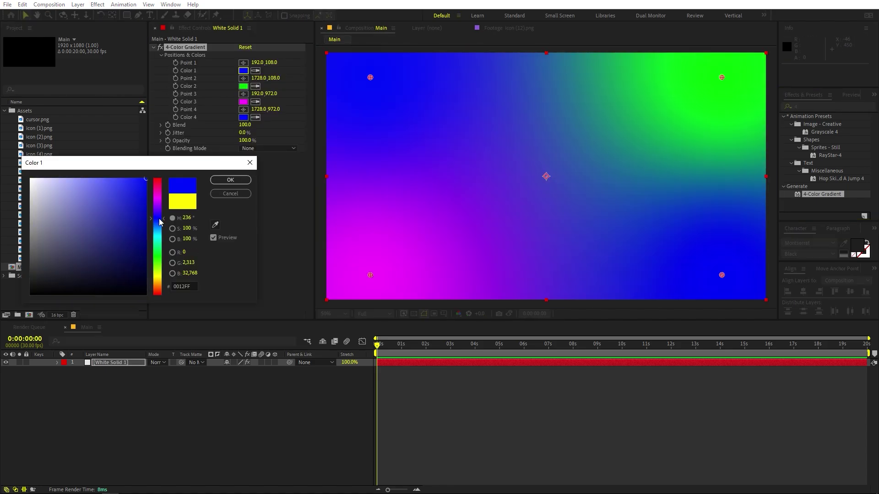
left_click_drag(160, 223, 165, 231)
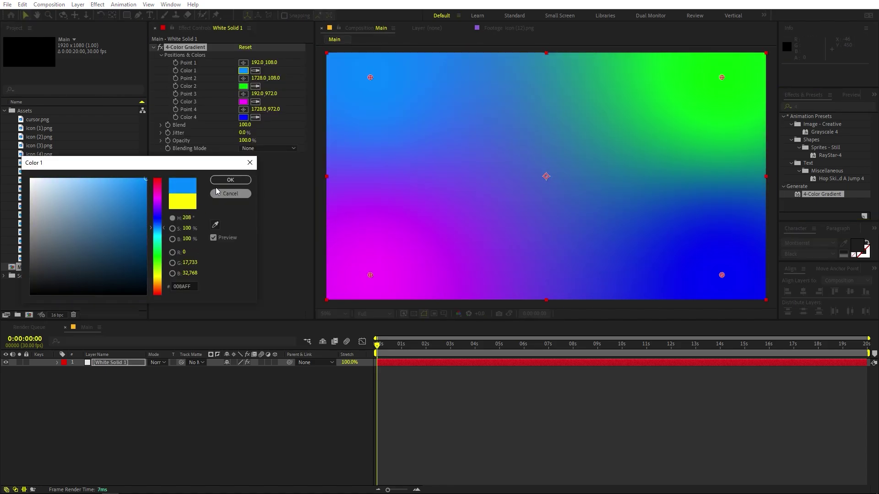
left_click(228, 180)
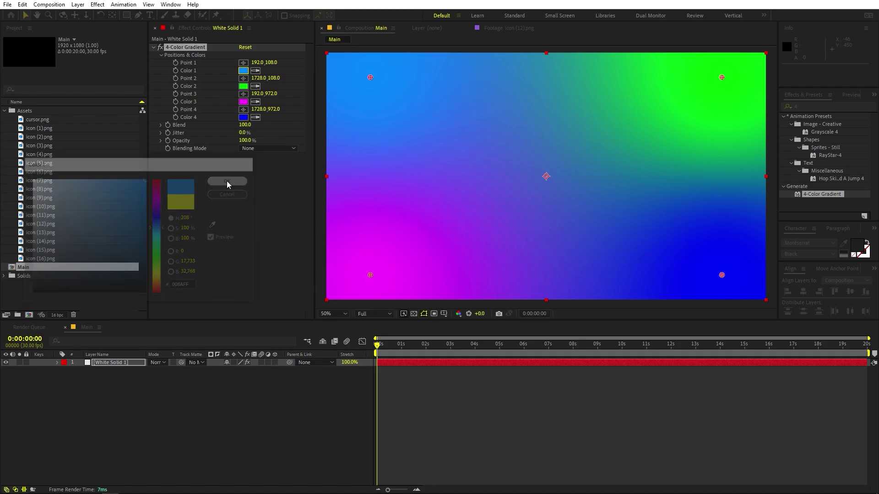
left_click(243, 102)
left_click_drag(49, 255, 18, 293)
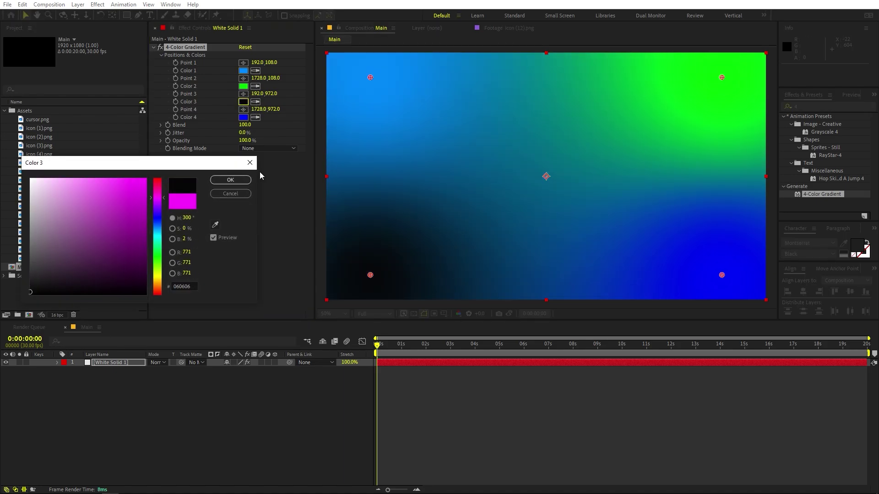
left_click(231, 180)
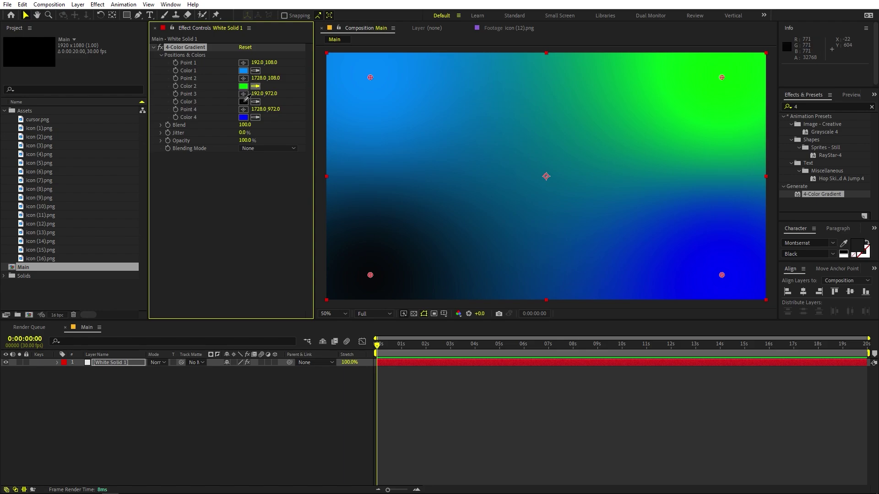
left_click(243, 102)
Move gradient Points 1 and 4 out past the top-left and lower-right corners.
scroll(451, 149, "down", 2)
left_click_drag(459, 128, 405, 94)
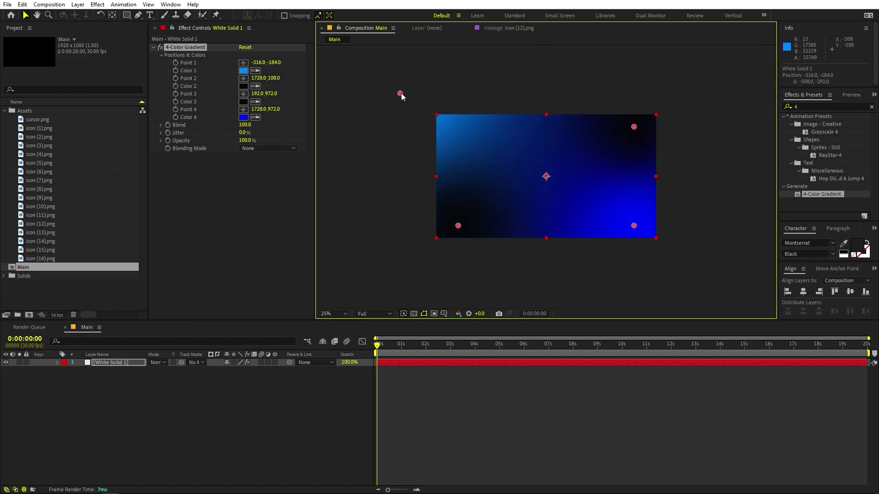
left_click_drag(632, 227, 686, 271)
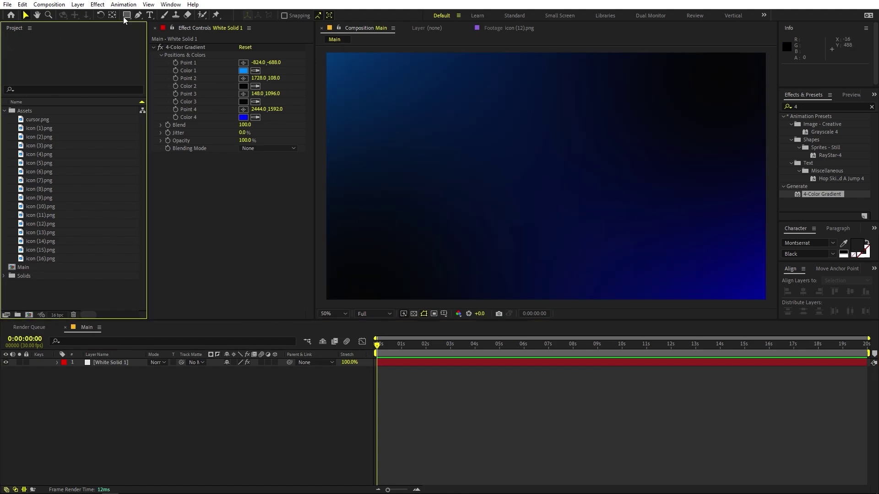
Draw a white circle with the Ellipse Tool and centre it horizontally and vertically.
left_click(127, 15)
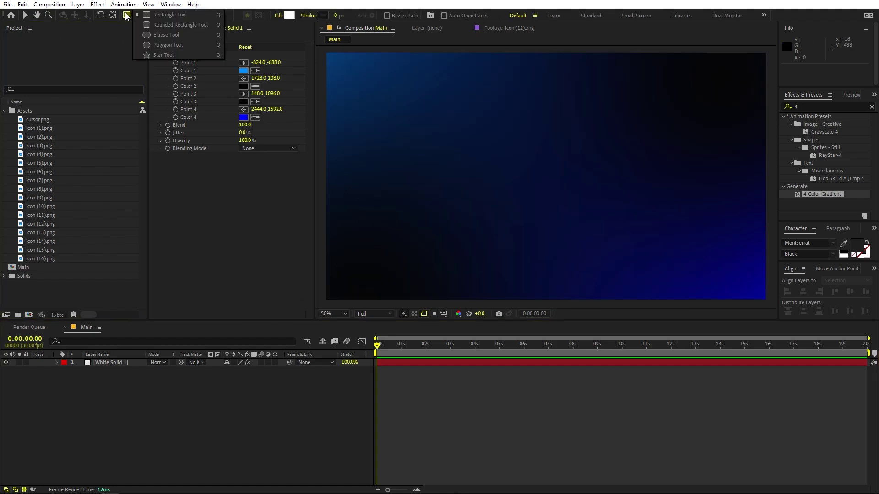
left_click(163, 36)
left_click_drag(549, 177, 548, 142)
left_click(804, 292)
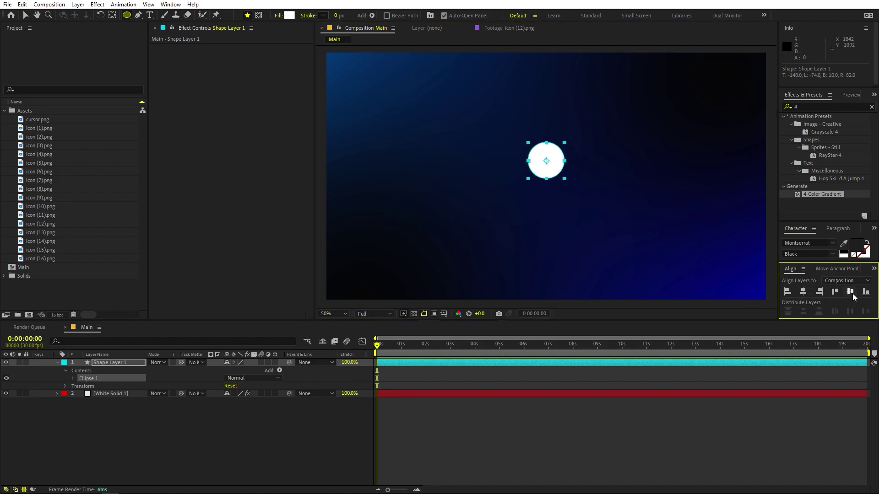
left_click(852, 292)
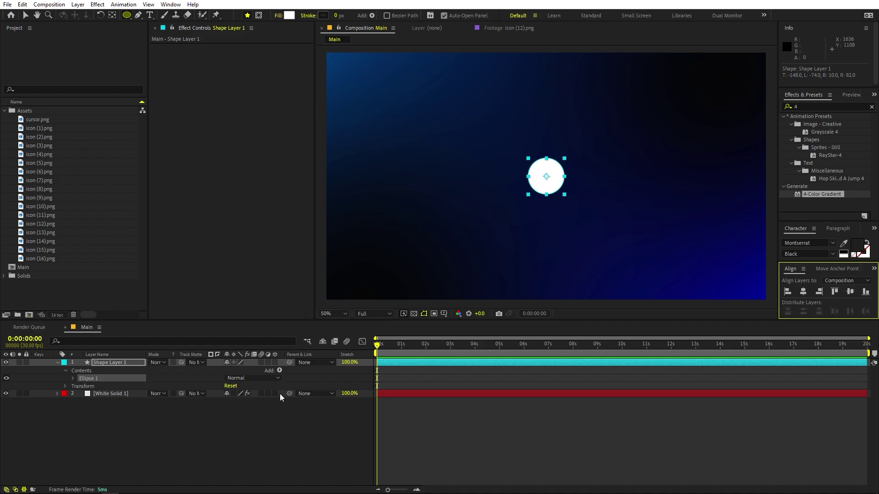
left_click(546, 177)
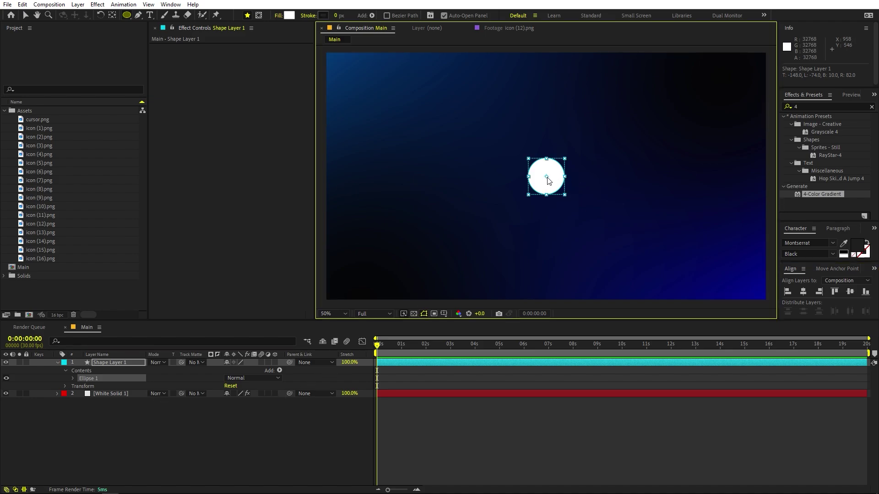
key("v")
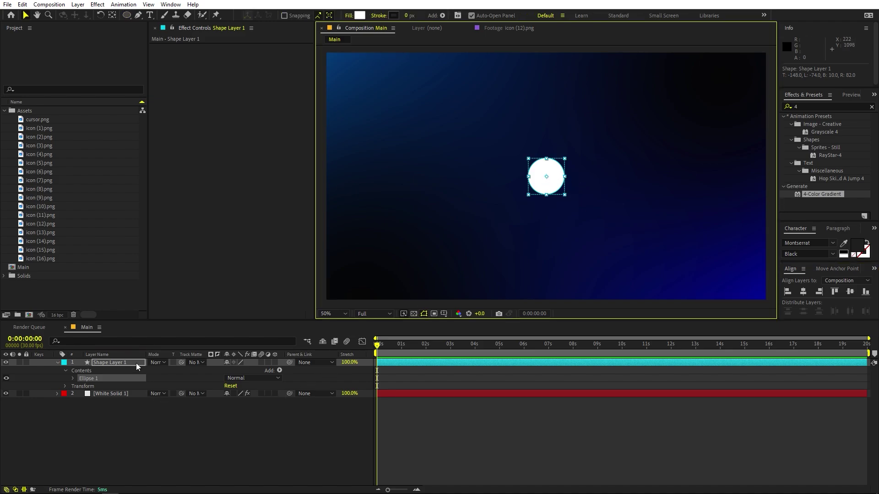
left_click(49, 5)
In Composition Settings' 3D Renderer tab, choose Cinema 4D and confirm.
left_click(54, 28)
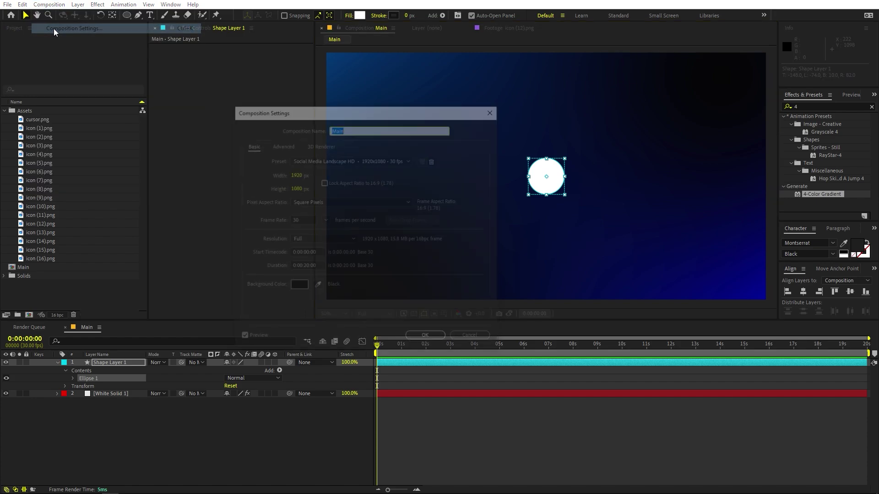
left_click(320, 144)
left_click(315, 185)
left_click(299, 205)
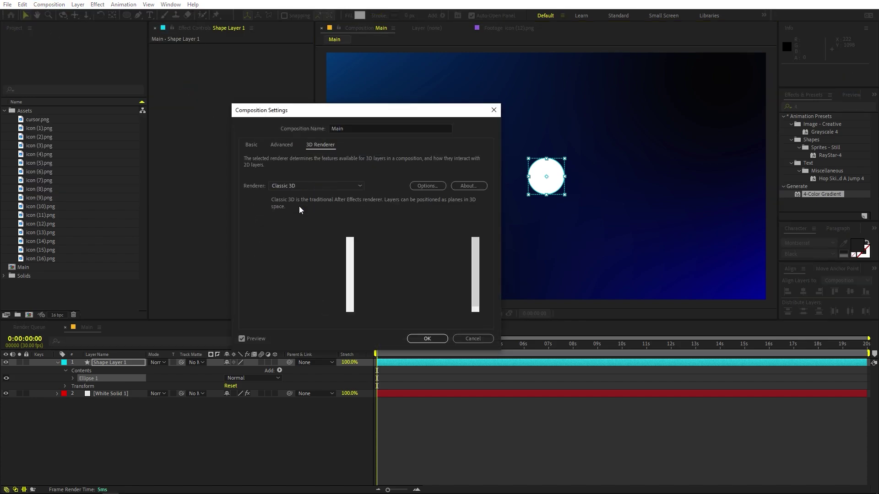
left_click(428, 338)
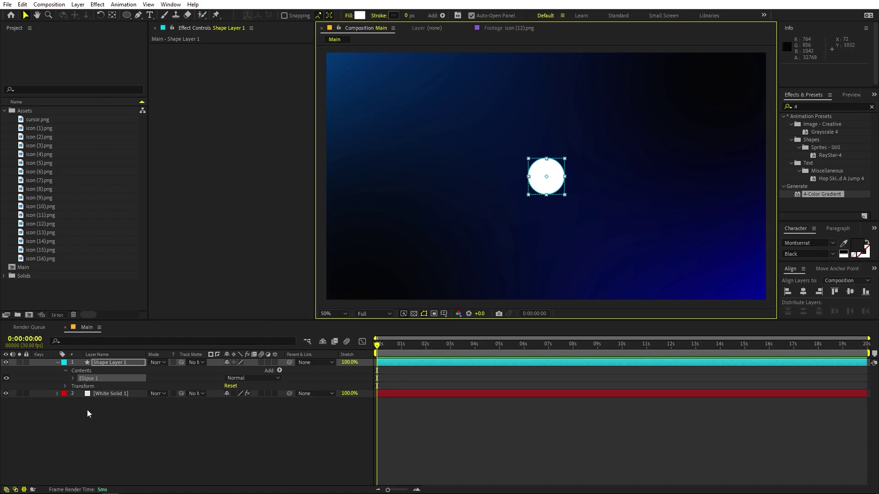
Keyframe the circle's Scale from 1450.8% at 0 s down to 154.8% at 1 s.
left_click(119, 363)
key("s")
left_click(80, 370)
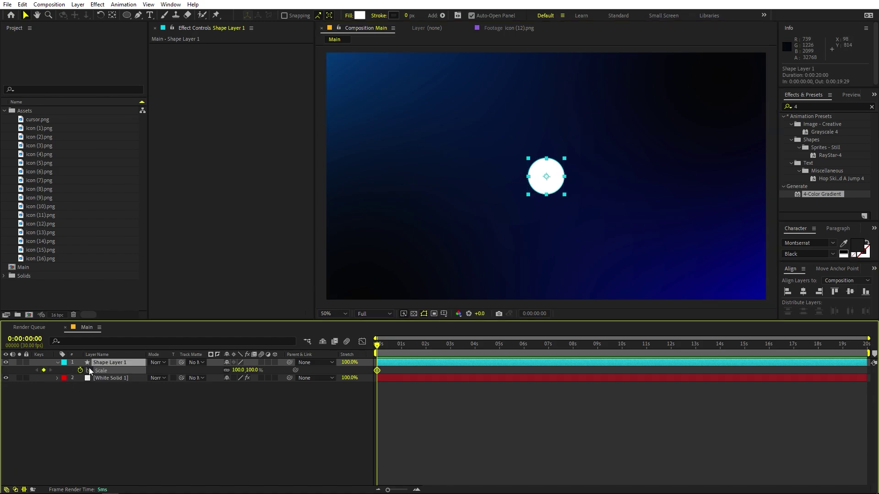
left_click_drag(239, 375, 296, 372)
scroll(630, 161, "down", 2)
left_click_drag(394, 350, 403, 350)
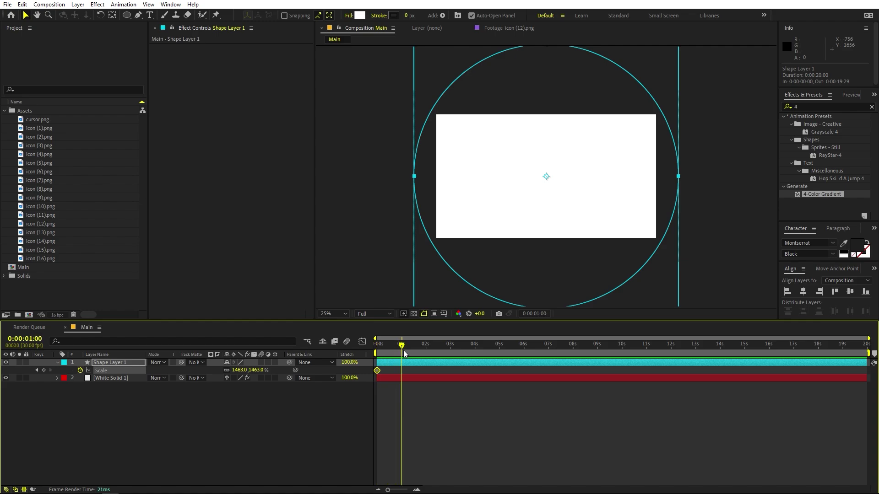
left_click_drag(240, 370, 133, 369)
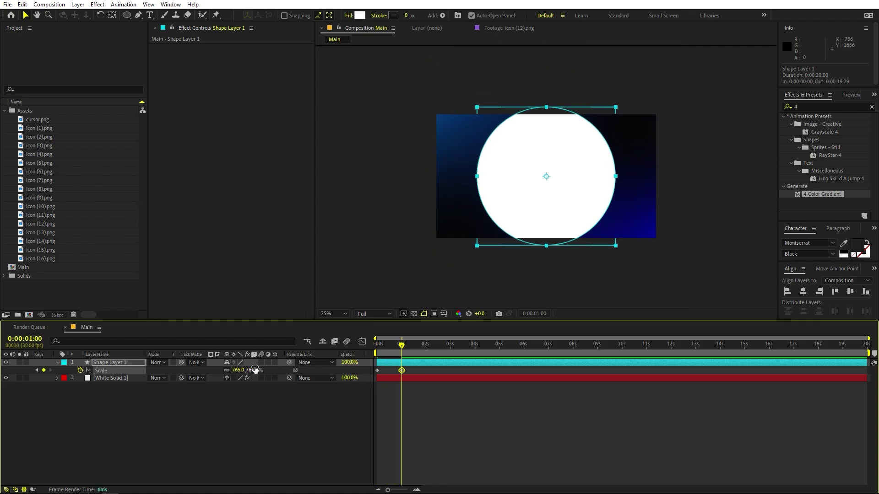
left_click_drag(243, 370, 165, 370)
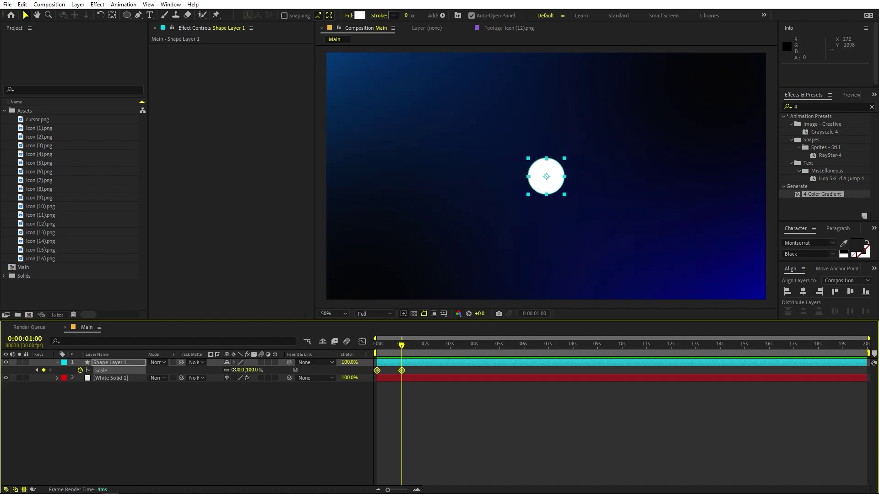
left_click_drag(235, 370, 493, 377)
Apply Easy Ease to both Scale keyframes and steepen their influence in the Graph Editor.
left_click(497, 408)
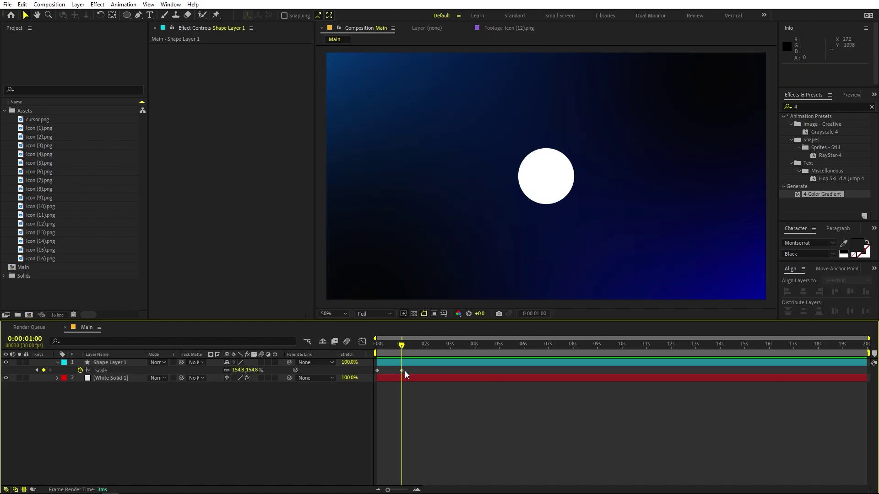
left_click(358, 370)
key("F9")
left_click(361, 342)
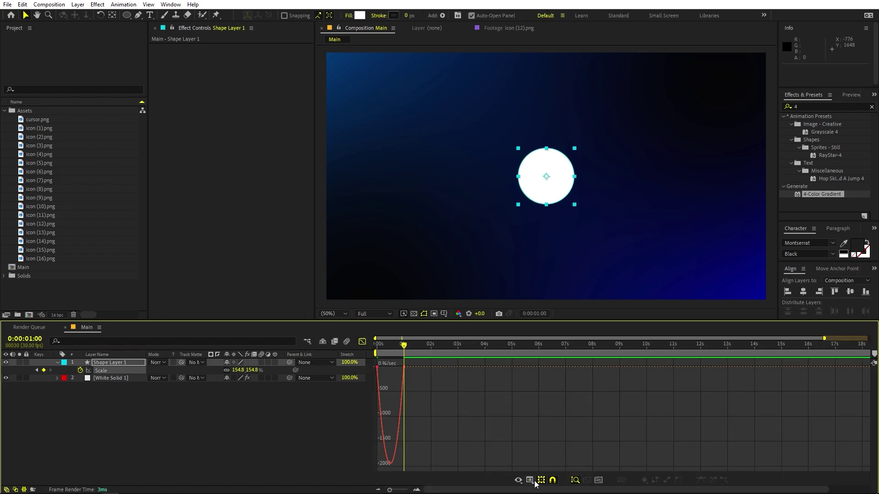
left_click(533, 482)
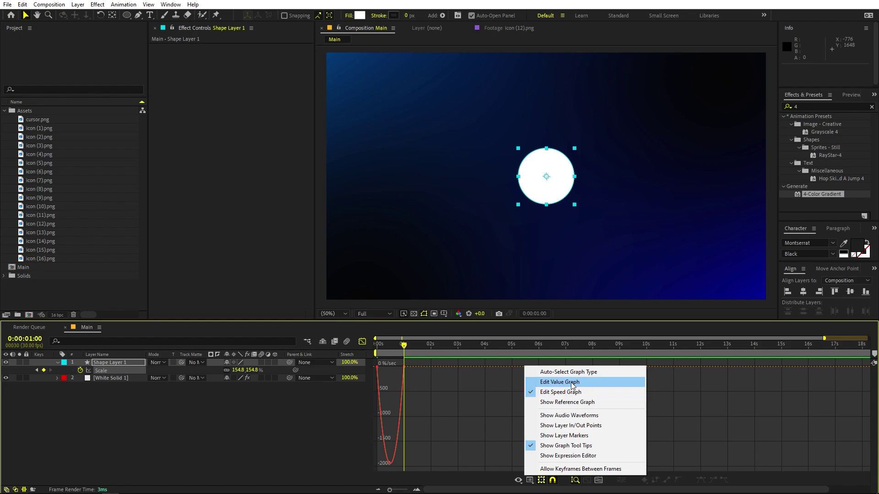
left_click(472, 403)
left_click_drag(441, 392, 295, 326)
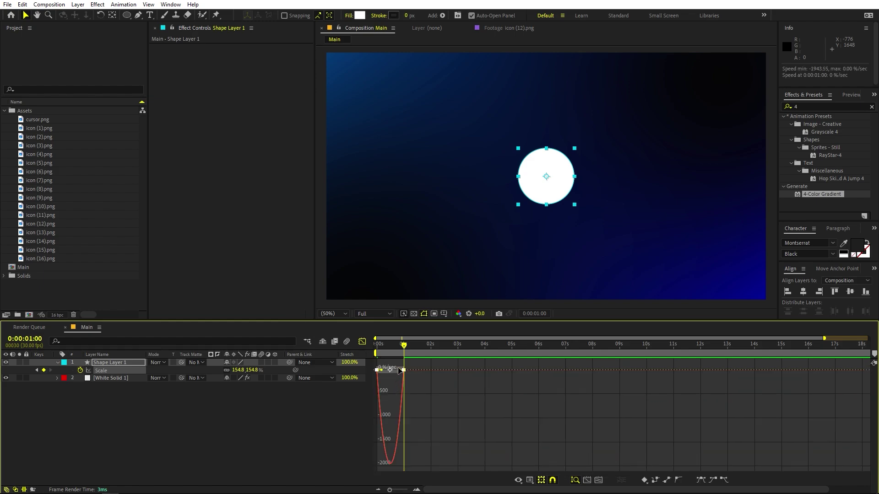
left_click_drag(399, 370, 365, 372)
left_click(382, 370)
key("ctrl+z")
Preview the shrinking circle animation in the layer bar view.
key("space")
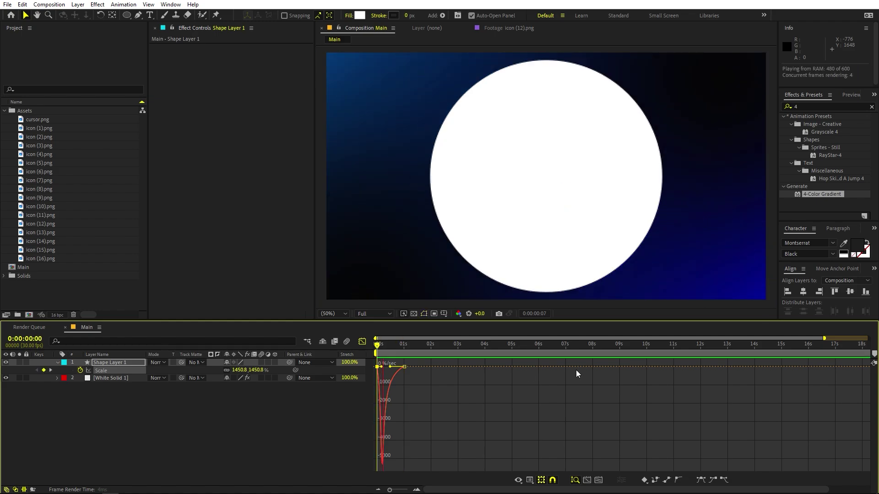
key("space")
key("shift+F3")
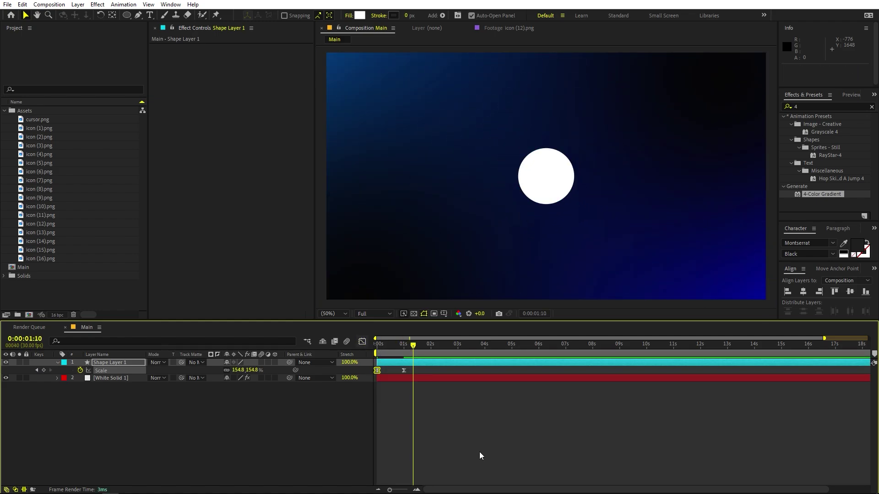
left_click(405, 371)
key("space")
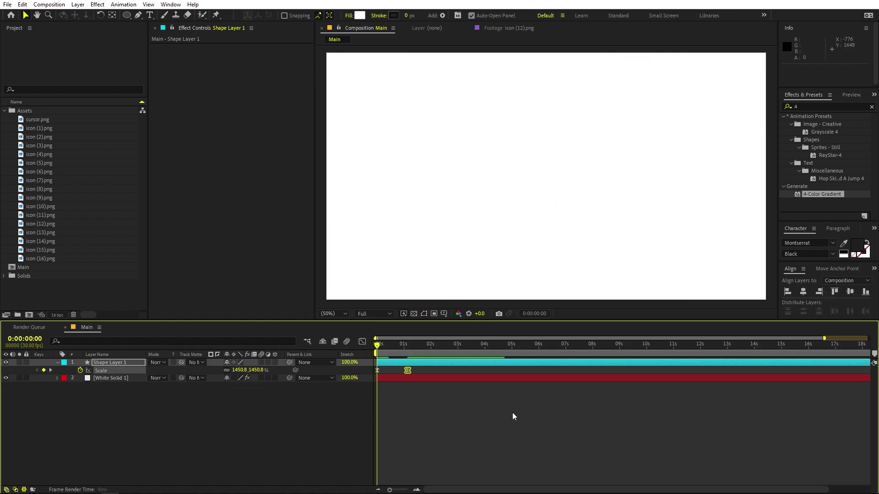
left_click(512, 413)
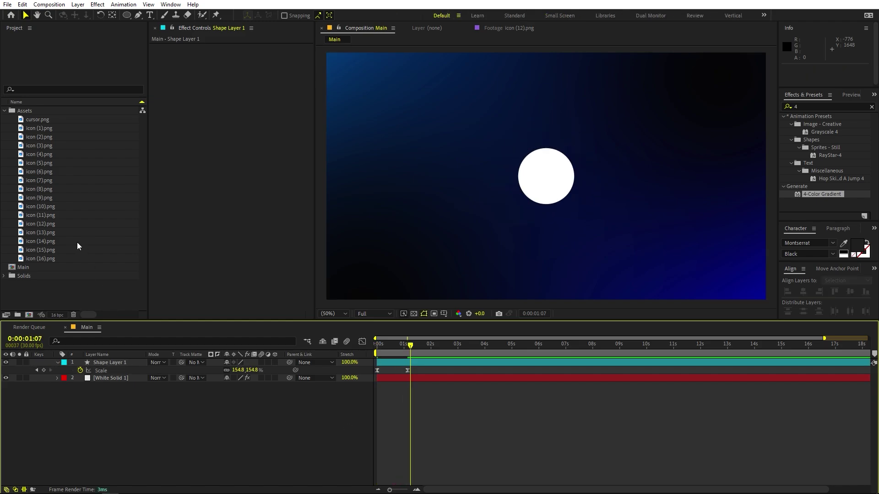
Create a text layer reading 'Hi' in Medium weight.
left_click(152, 15)
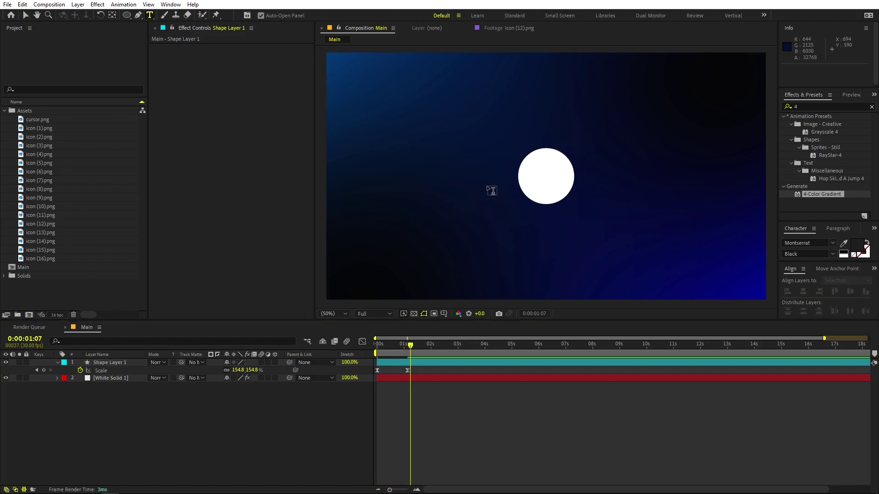
left_click(520, 177)
type("H")
key("BackSpace")
type("H")
key("ctrl+a")
left_click(808, 254)
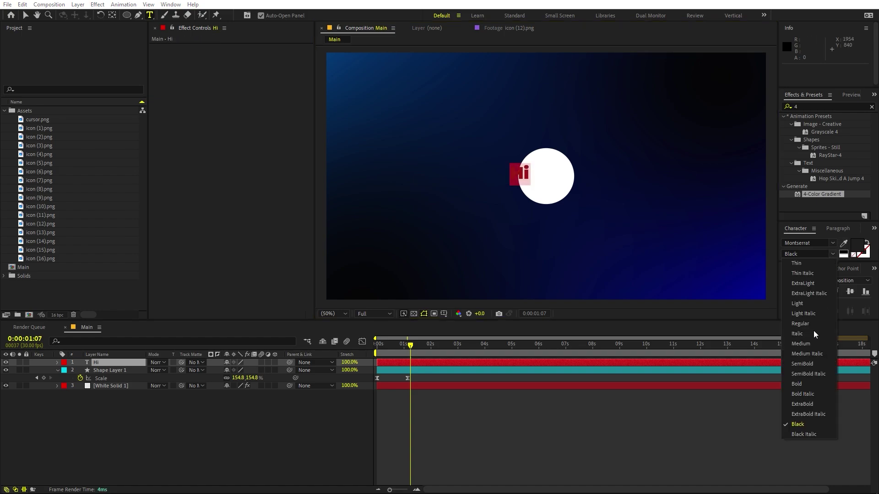
left_click(800, 343)
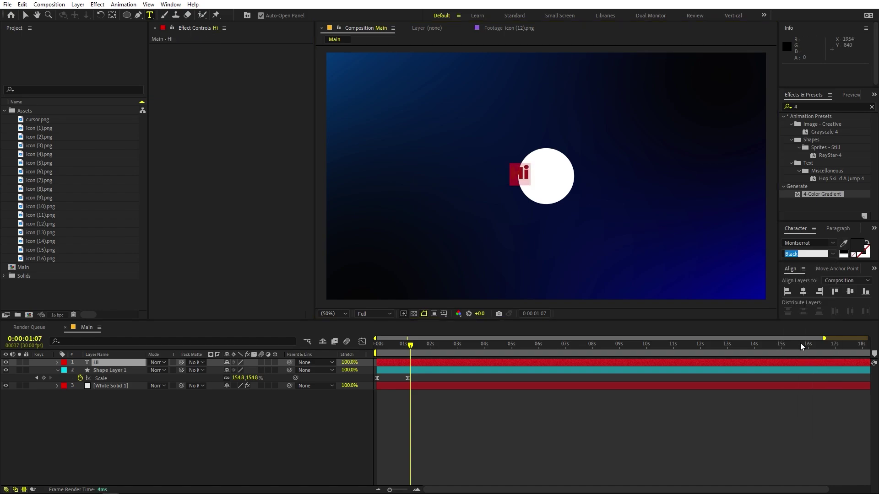
left_click(23, 16)
Centre the Hi text horizontally and vertically in the frame.
left_click(803, 292)
left_click(851, 293)
left_click(121, 364)
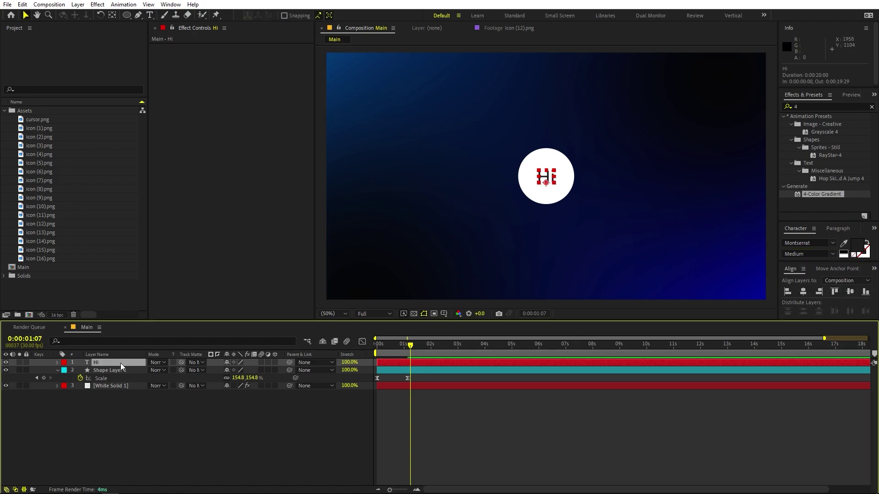
Keyframe Hi's Position so it starts below the frame at 0 s.
key("p")
left_click(81, 370)
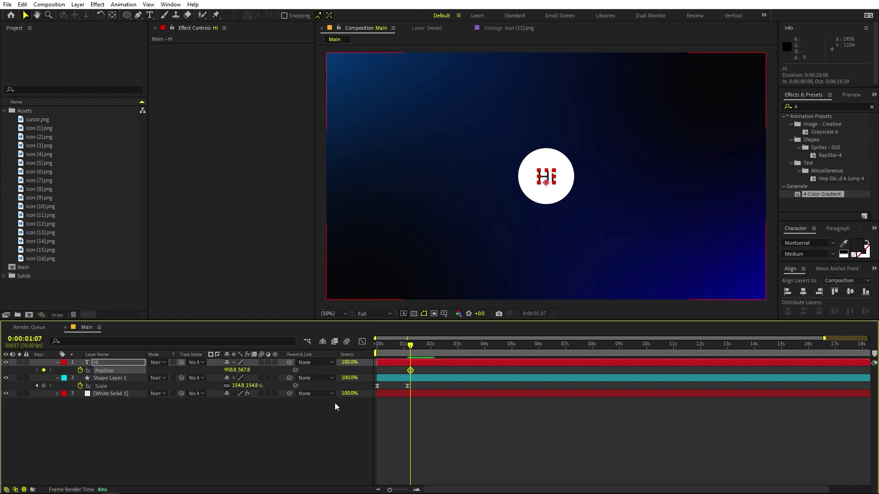
key("Home")
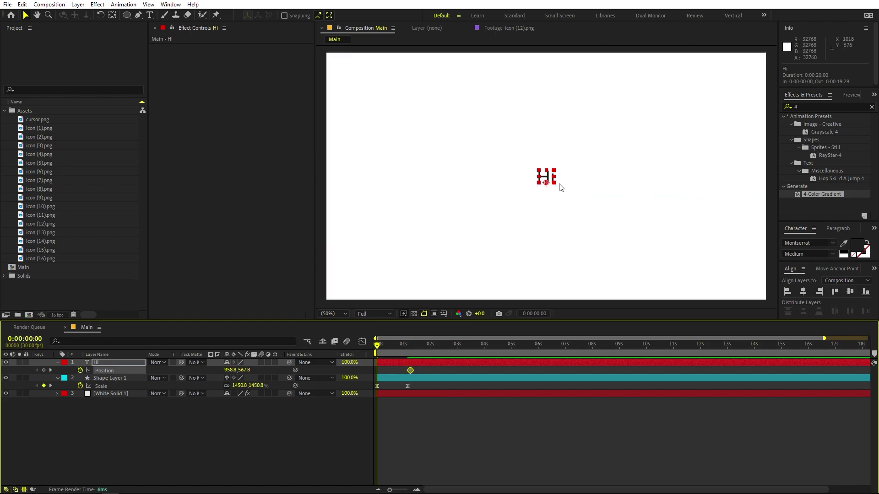
left_click_drag(546, 182, 546, 338)
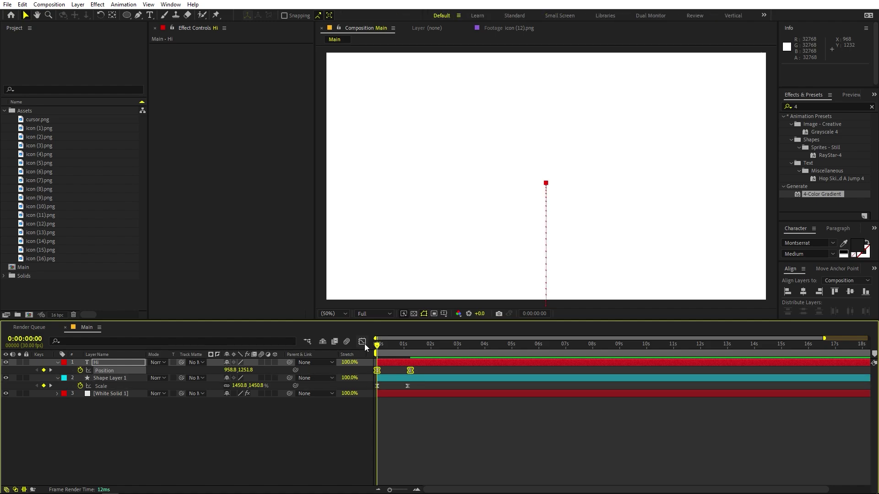
Give the first Position keyframe a strong ease so the text launches fast then slows.
key("shift+F3")
left_click(409, 464)
left_click_drag(406, 464, 393, 464)
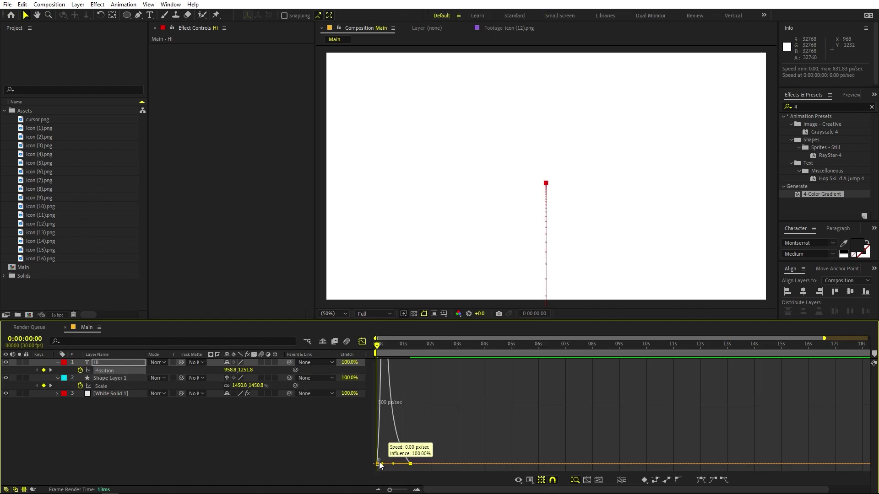
key("space")
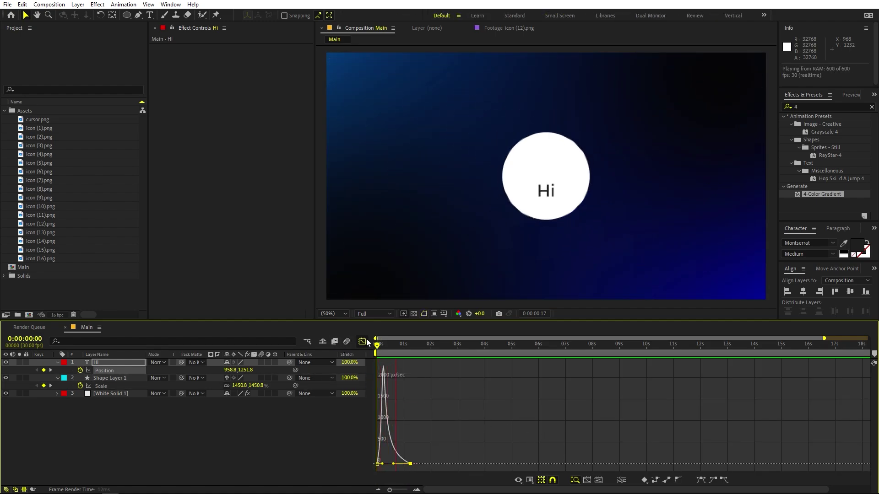
Move the end Position keyframe earlier to 0:00:01:04 and preview the animation.
left_click(362, 342)
left_click(424, 372)
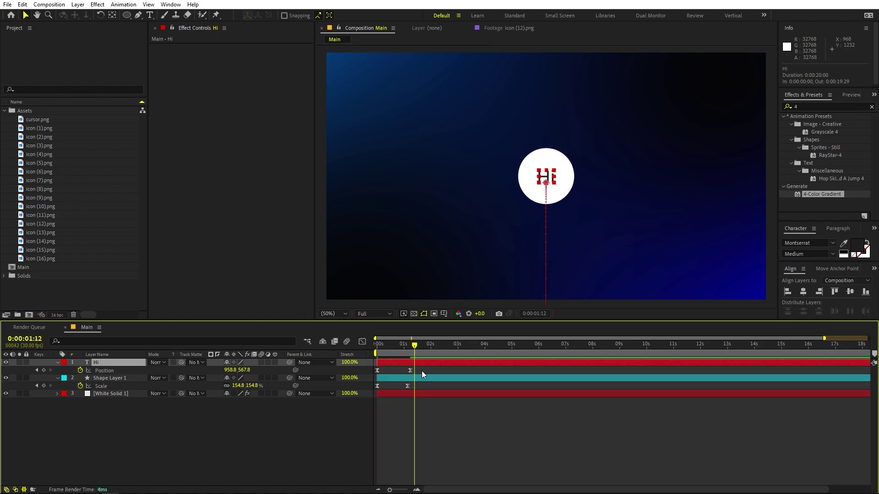
left_click(413, 372)
left_click_drag(411, 371, 408, 370)
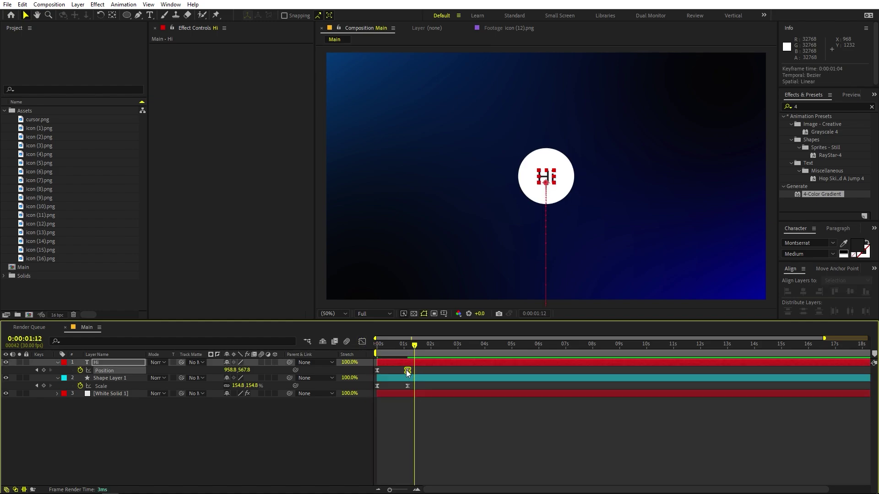
key("Home")
key("space")
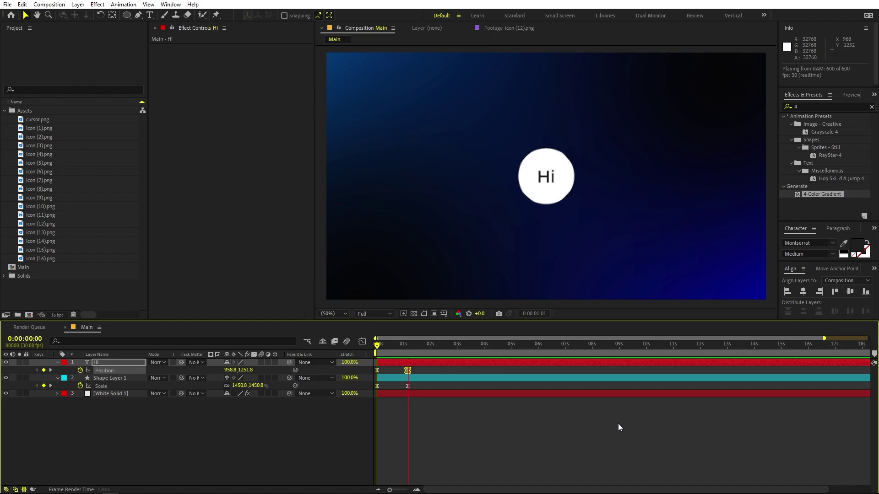
Collapse the Hi and Shape Layer 1 properties and select the circle layer.
left_click(176, 444)
left_click(57, 363)
left_click(57, 370)
left_click(109, 371)
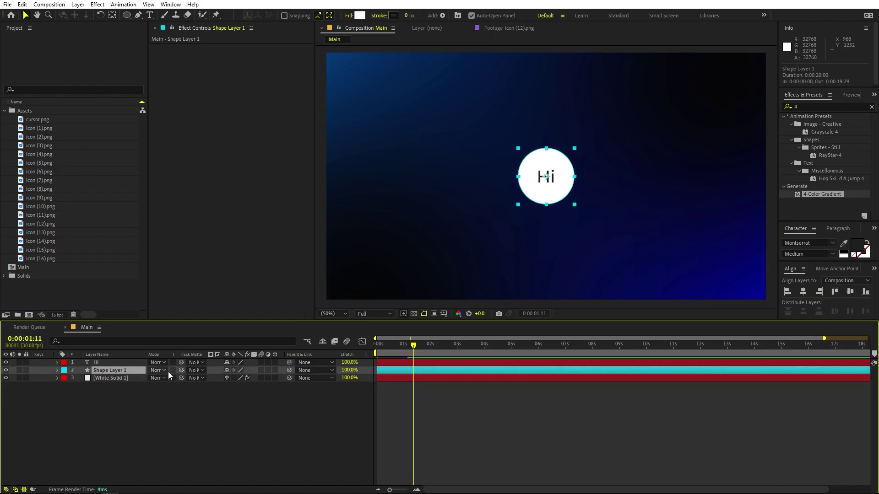
Make Shape Layer 1 and Hi 3D layers, and parent Hi to Shape Layer 1.
left_click(274, 371)
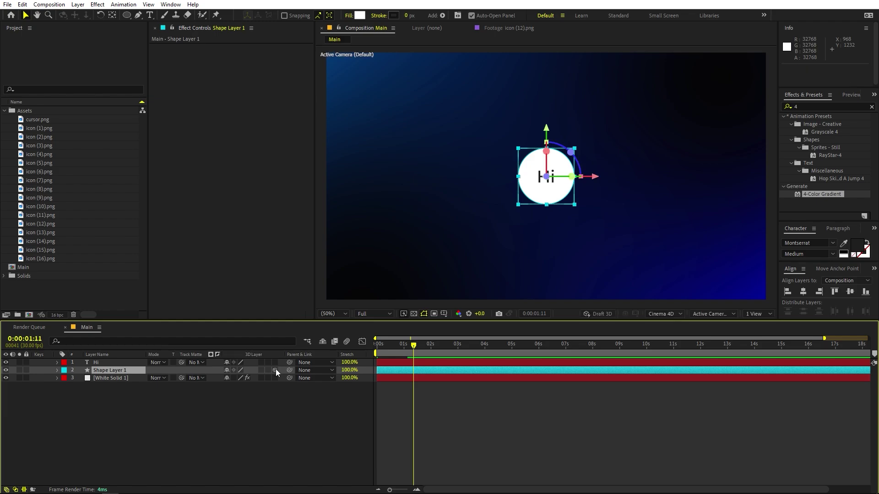
left_click(269, 412)
left_click(275, 362)
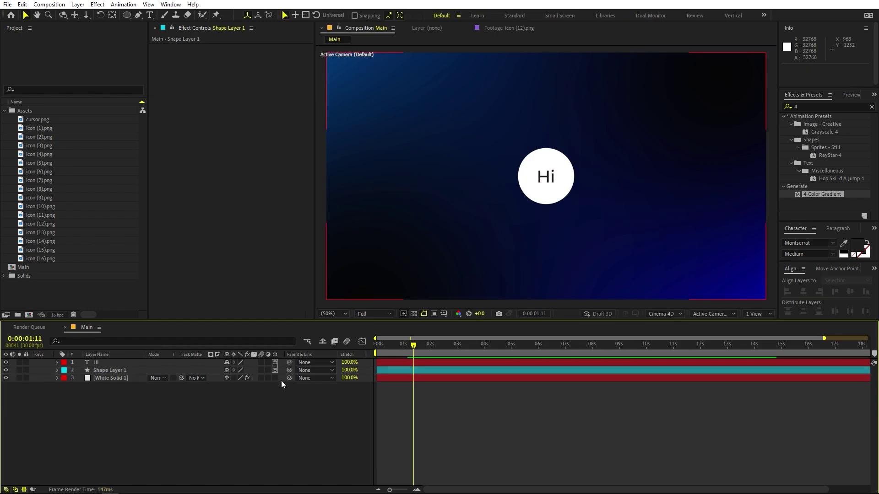
left_click_drag(290, 362, 112, 371)
Preview and scrub the opening frames to check the text follows the circle.
key("space")
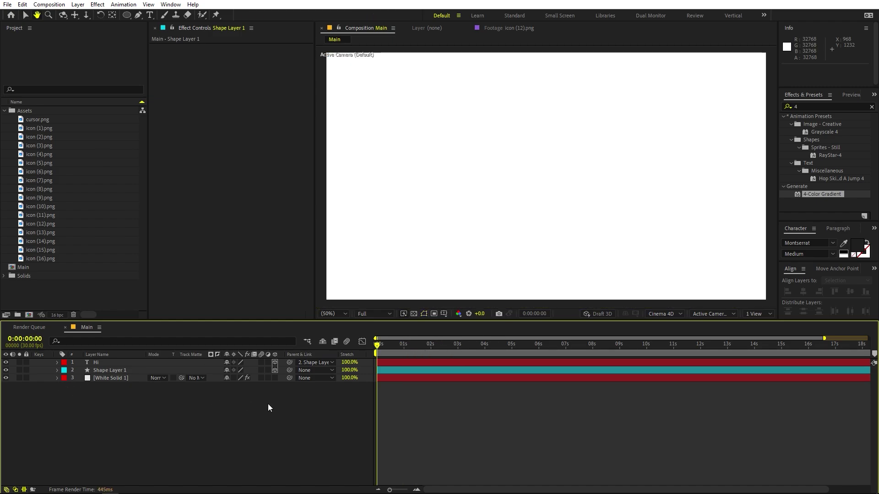
key("space")
mouse_move(416, 348)
left_mouse_down()
mouse_move(391, 359)
mouse_move(407, 361)
left_mouse_up()
left_click(113, 371)
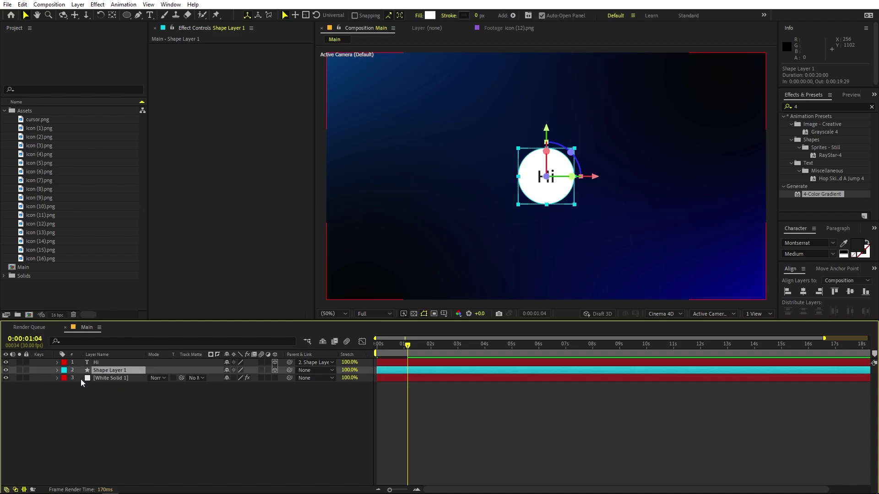
Expose the disc's Geometry Options and drag in an initial extrusion depth.
left_click(57, 371)
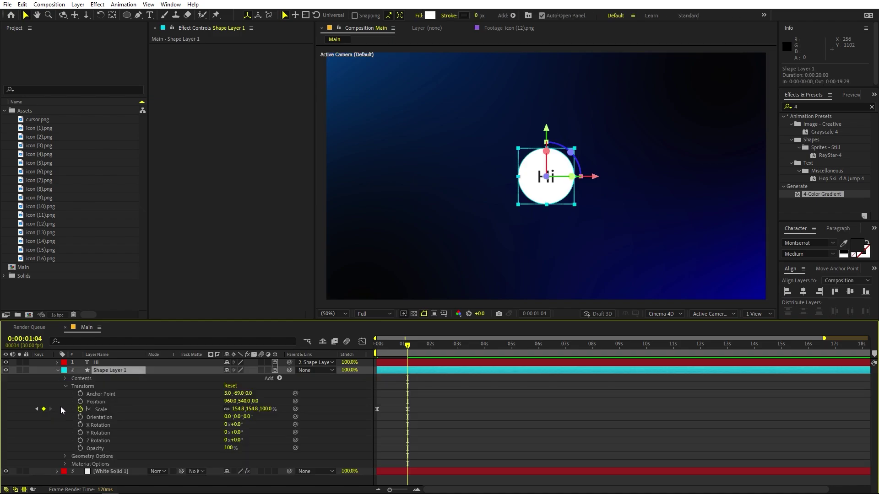
left_click(65, 386)
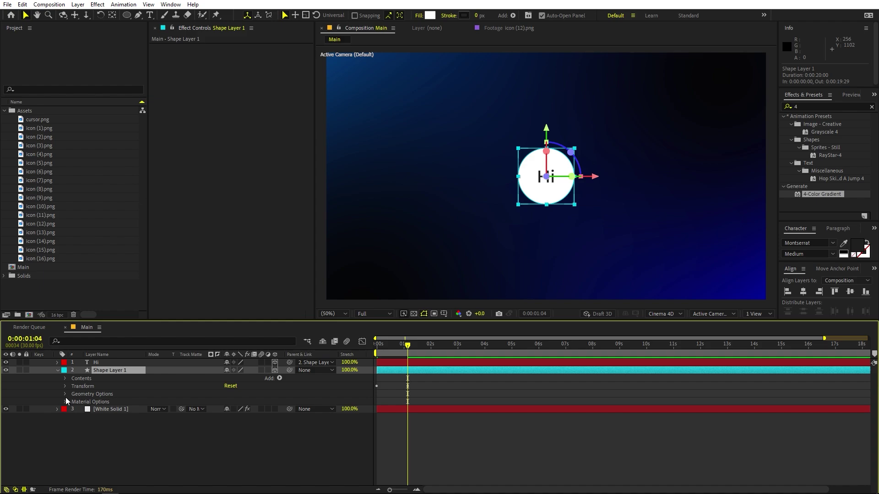
left_click(65, 394)
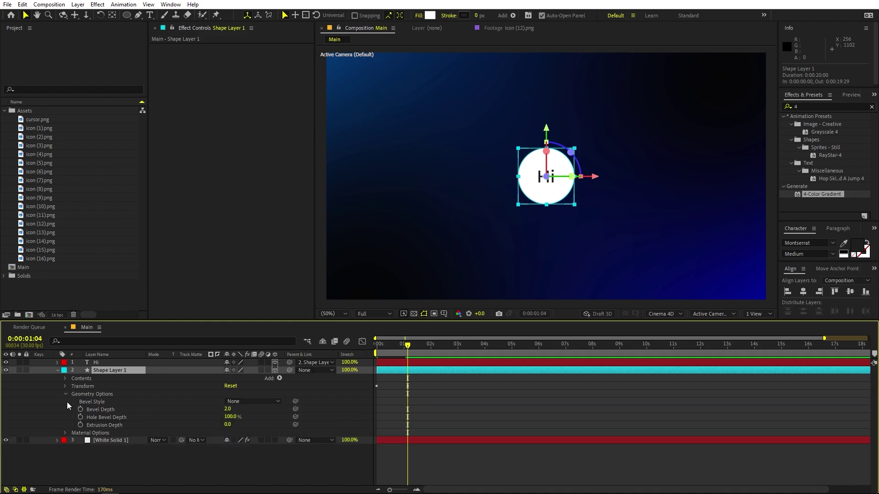
left_click(103, 422)
left_click_drag(228, 424, 243, 425)
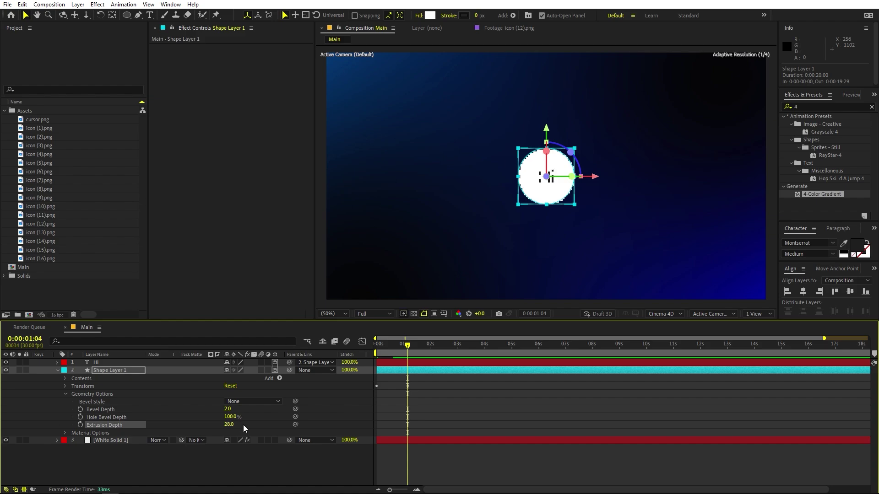
Try a 60° X tilt on the disc, undo it, and reframe the enlarged disc.
key("r")
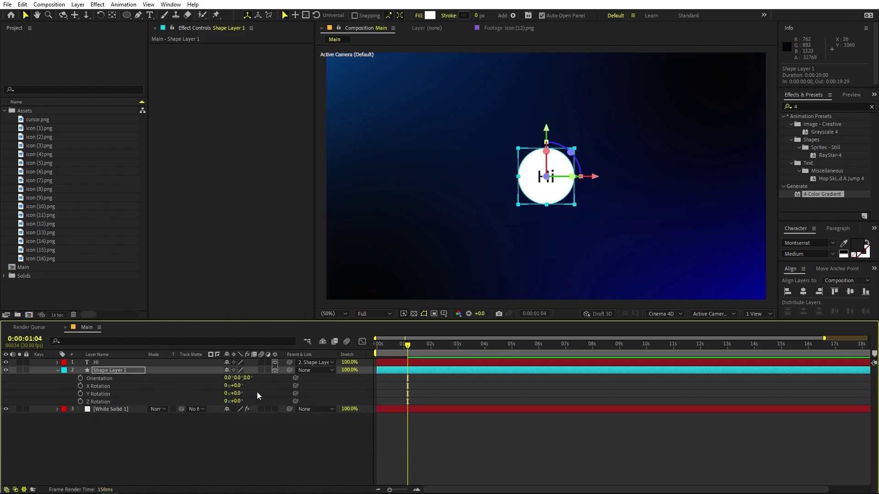
left_click(253, 391)
left_click_drag(238, 386, 269, 393)
key("ctrl+z")
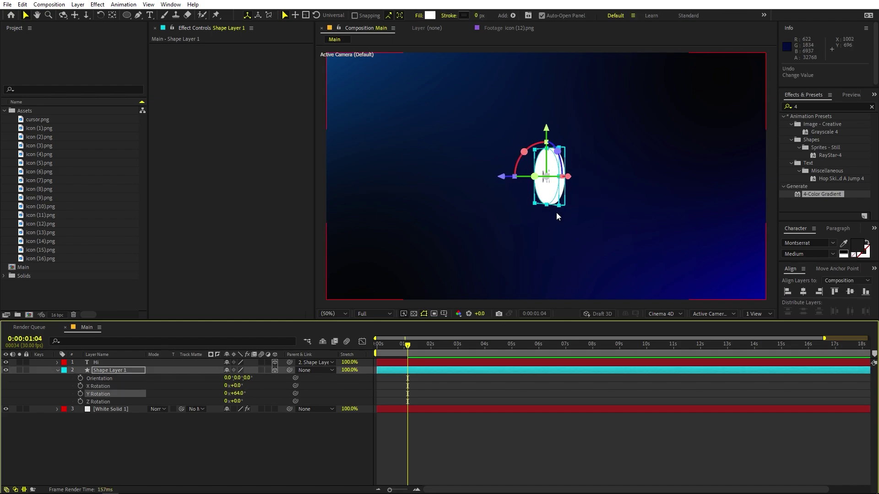
scroll(581, 212, "up", 2)
left_click_drag(605, 233, 566, 219)
Set the disc's Extrusion Depth to exactly 50, then deselect Shape Layer 1 to view it.
left_click(58, 371)
left_click(58, 371)
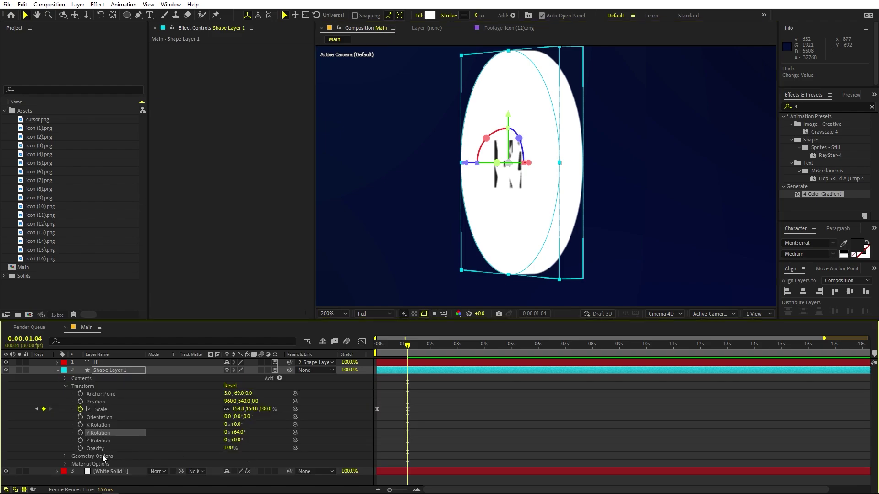
left_click(65, 457)
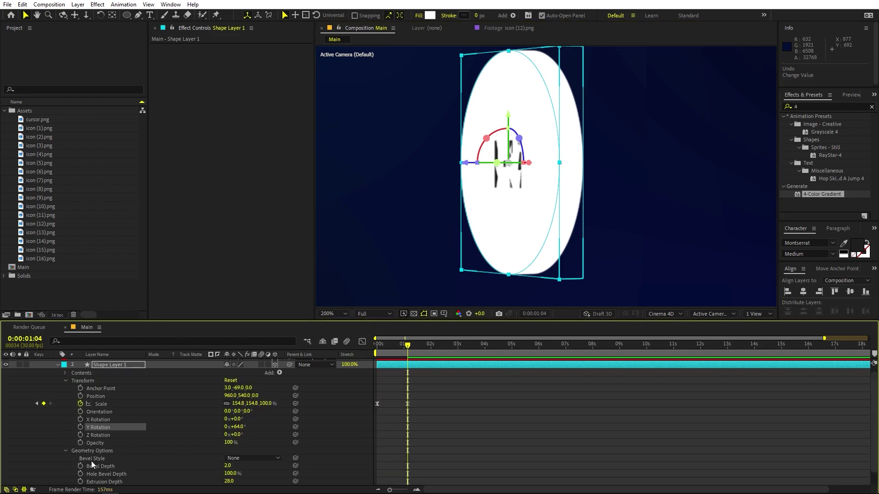
mouse_move(231, 467)
left_mouse_down()
mouse_move(249, 467)
mouse_move(229, 470)
left_mouse_up()
type("50")
key("Return")
left_click(479, 458)
scroll(610, 186, "down", 2)
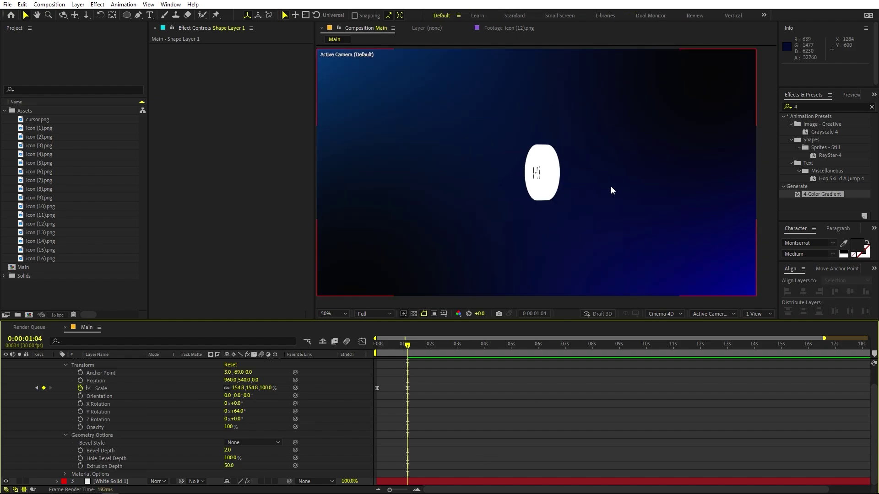
left_click(542, 173)
scroll(136, 396, "up", 1)
left_click(600, 184)
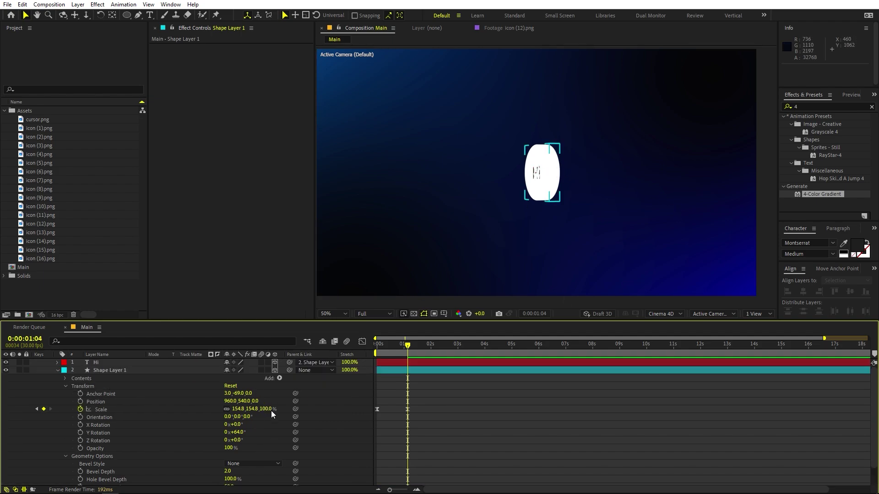
Try adding a Side Color material option to Ellipse 1 and dismiss the grouping warning.
left_click(65, 386)
left_click(65, 378)
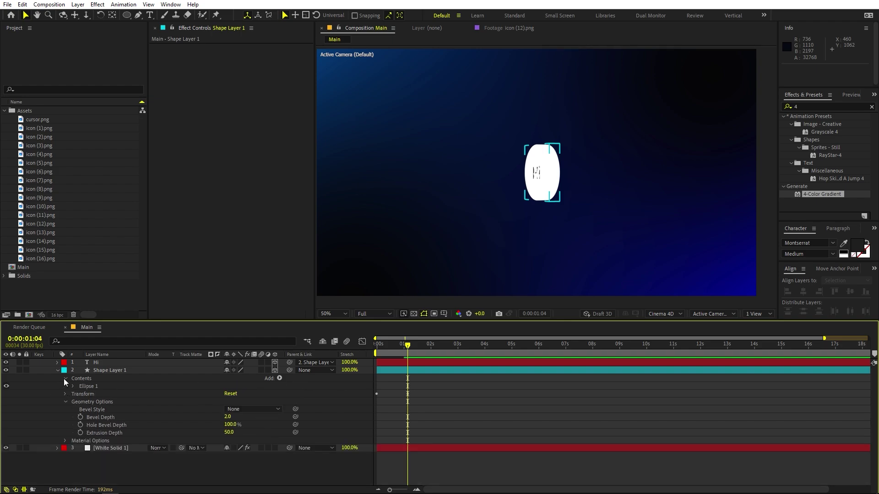
left_click(279, 378)
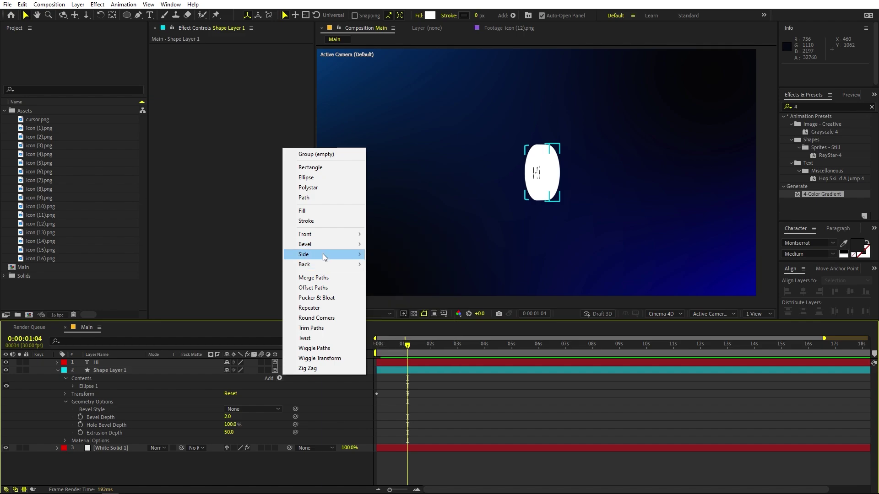
mouse_move(359, 254)
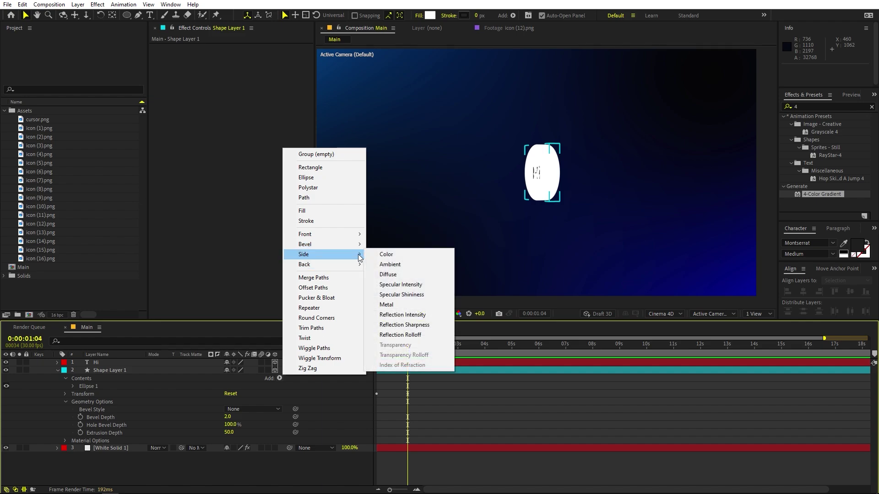
left_click(389, 256)
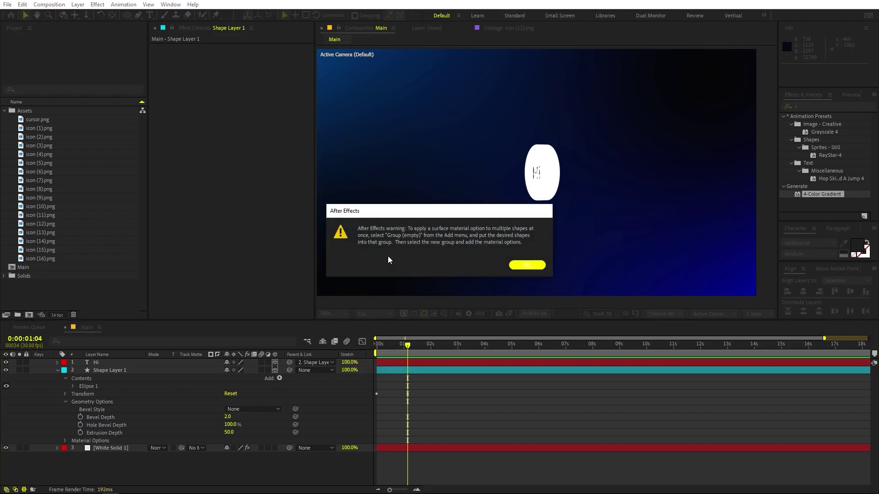
left_click(527, 266)
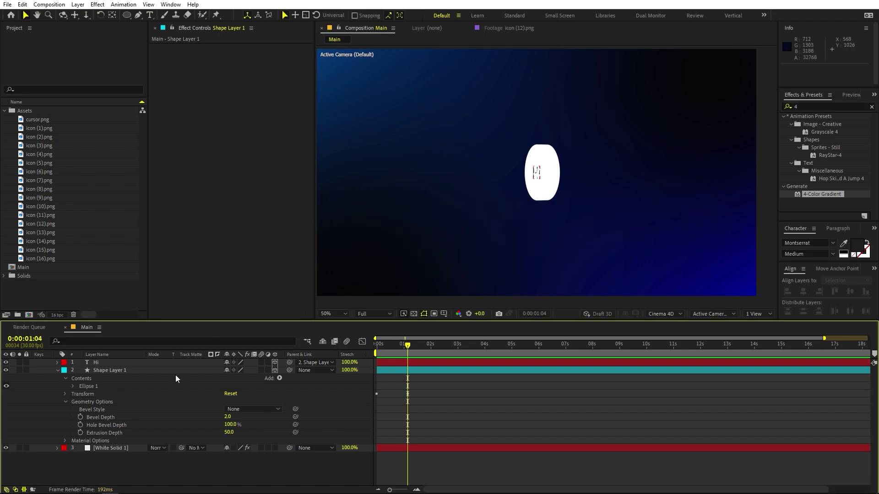
Add an empty Group 1 and move Ellipse 1 inside it.
left_click(279, 379)
left_click(326, 153)
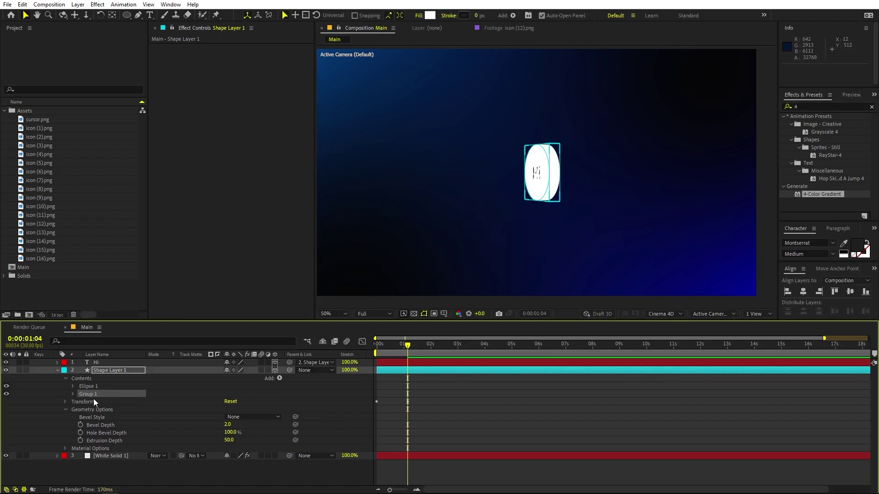
left_click_drag(89, 388, 88, 394)
left_click(89, 386)
Add Side Color and Back Color material options to Group 1.
left_click(279, 378)
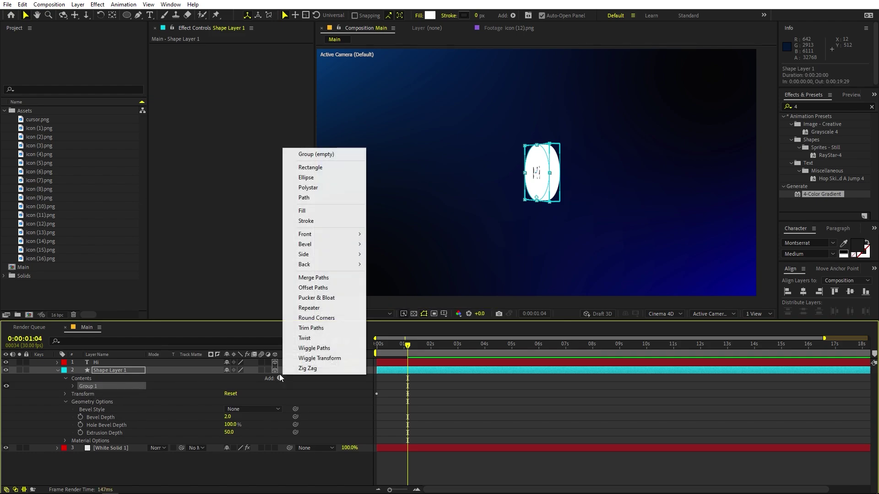
mouse_move(325, 247)
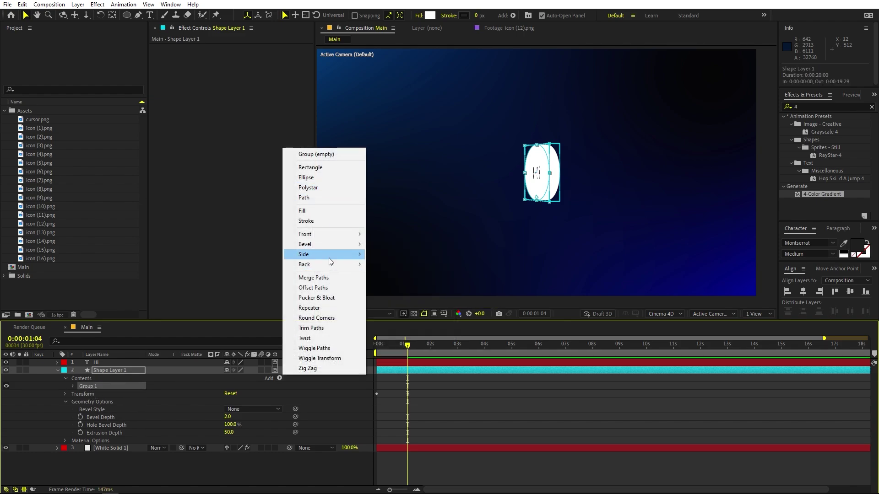
left_click(391, 254)
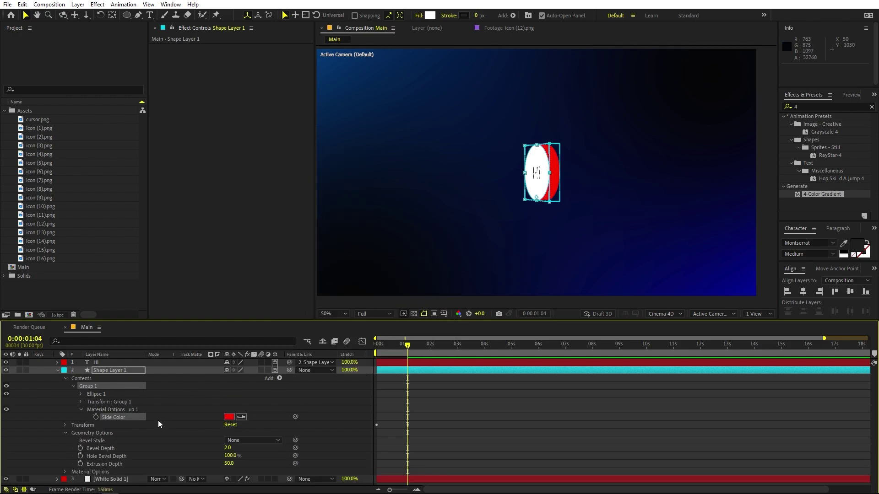
left_click(279, 378)
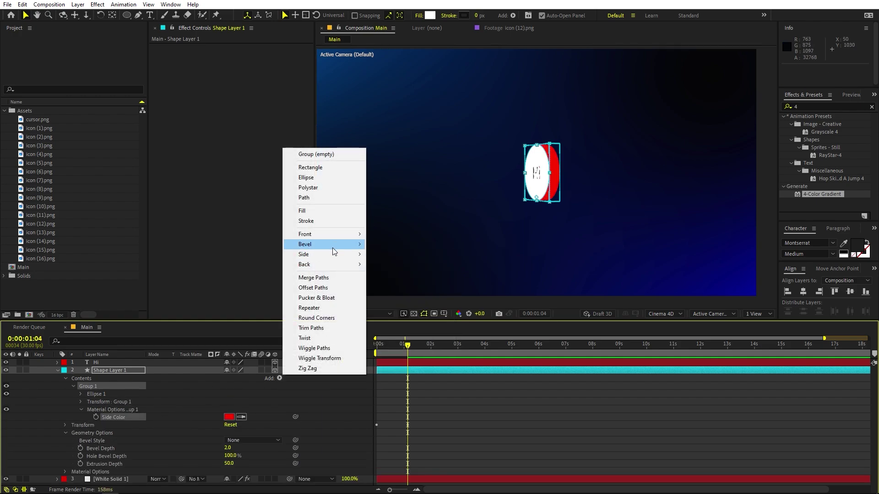
mouse_move(337, 265)
left_click(389, 265)
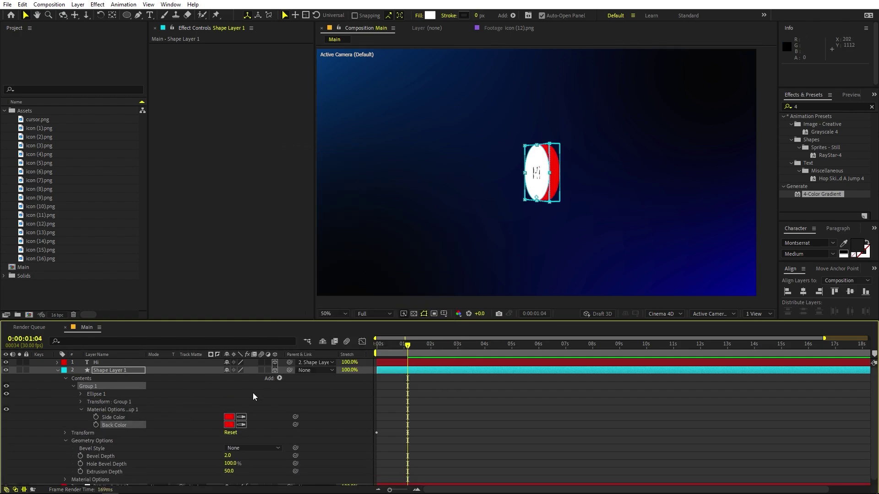
left_click(217, 427)
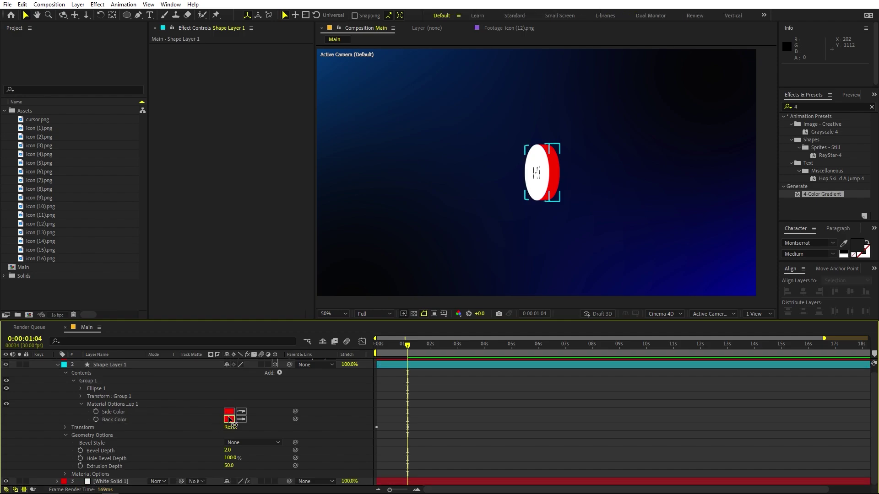
Make the Back Color bright blue and the Side Color a darker blue, 0036A3.
left_click(229, 420)
left_click_drag(159, 235, 161, 227)
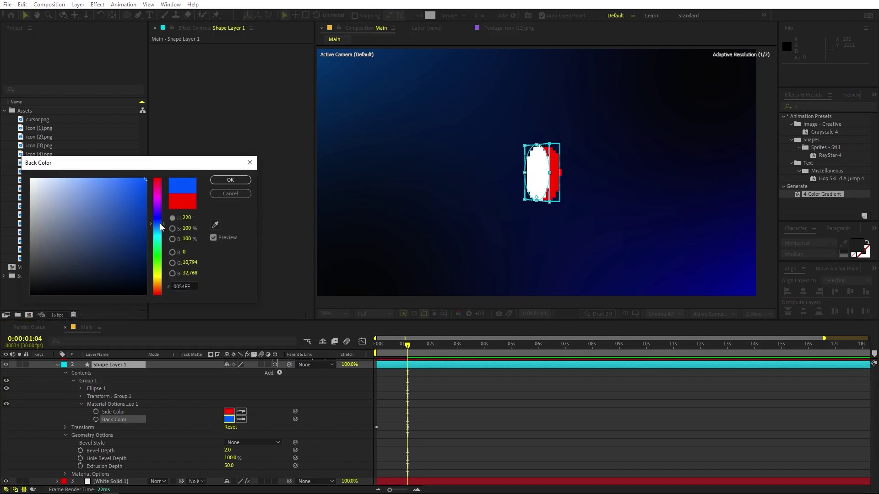
left_click(231, 180)
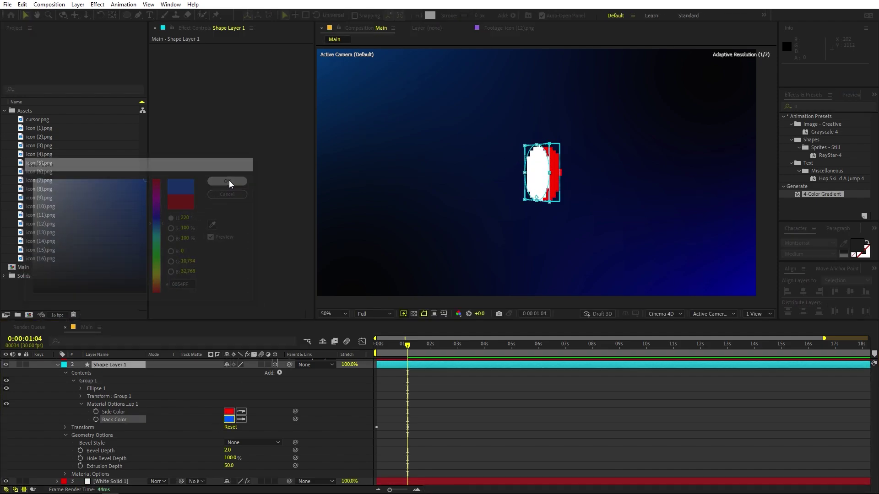
left_click(239, 409)
left_click(229, 420)
left_click(229, 412)
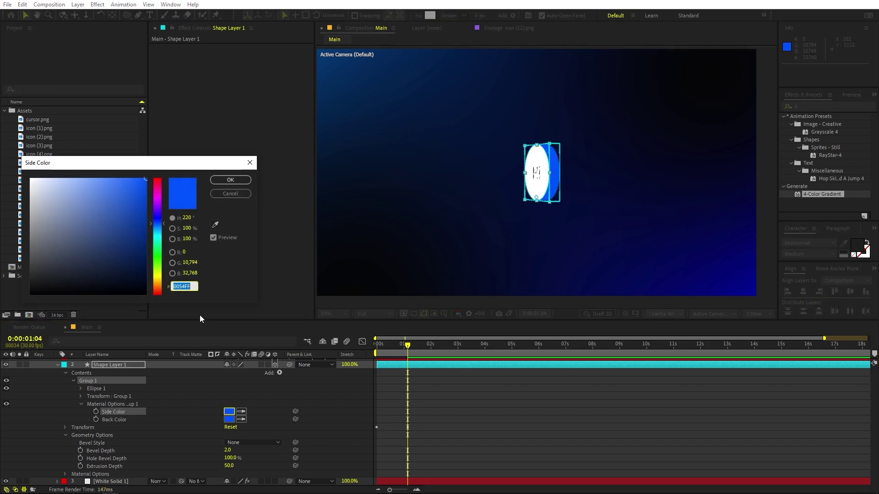
left_click_drag(142, 186, 148, 220)
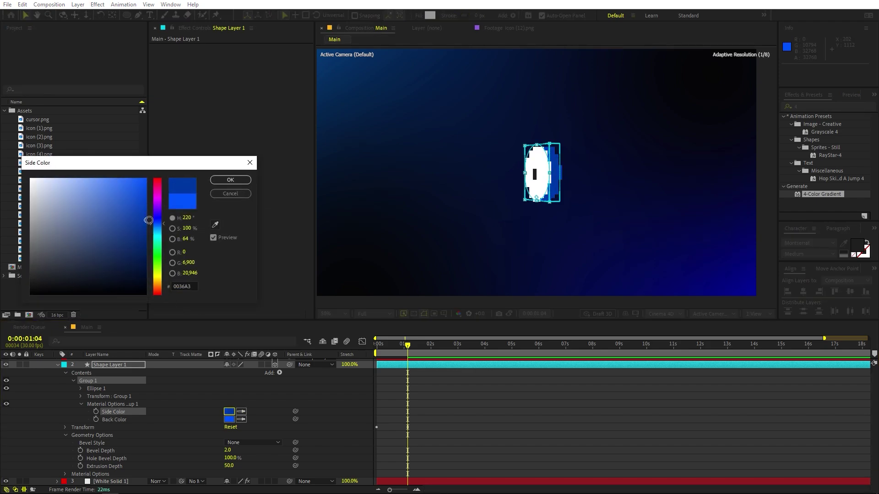
left_click(230, 180)
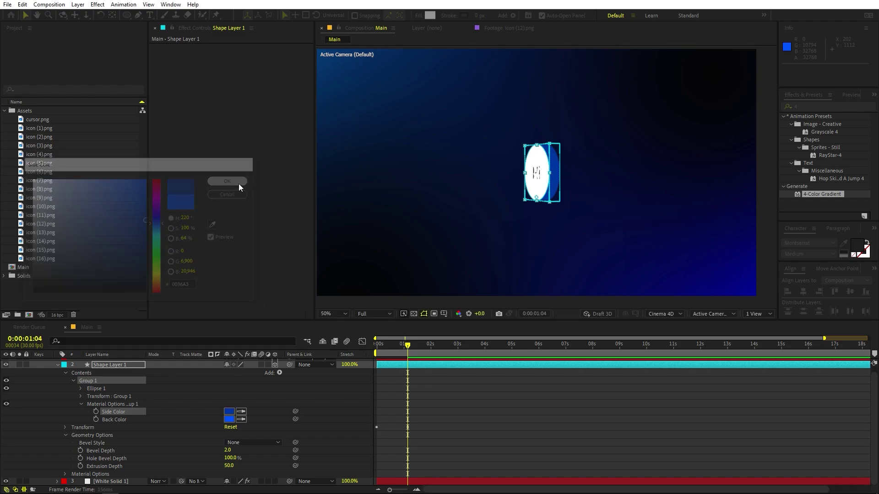
Return to the timeline start and show Shape Layer 1's rotation, with Y Rotation at 0°.
key("Home")
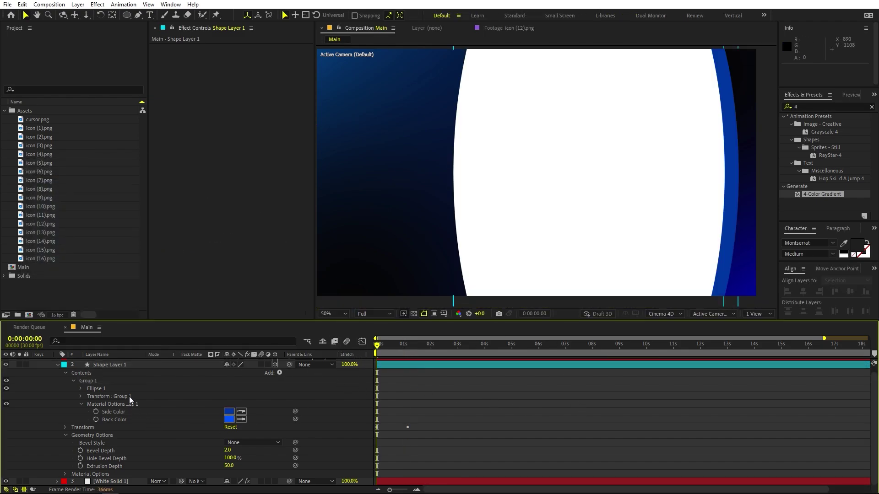
left_click(115, 367)
key("r")
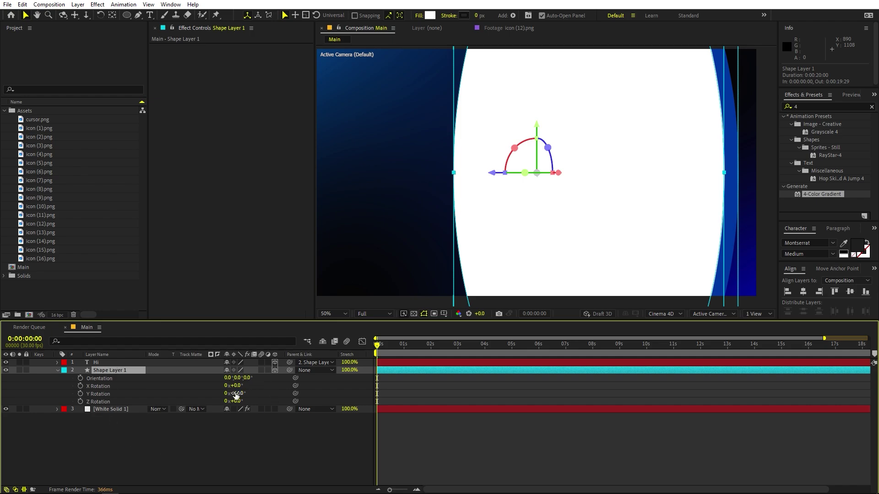
key("Return")
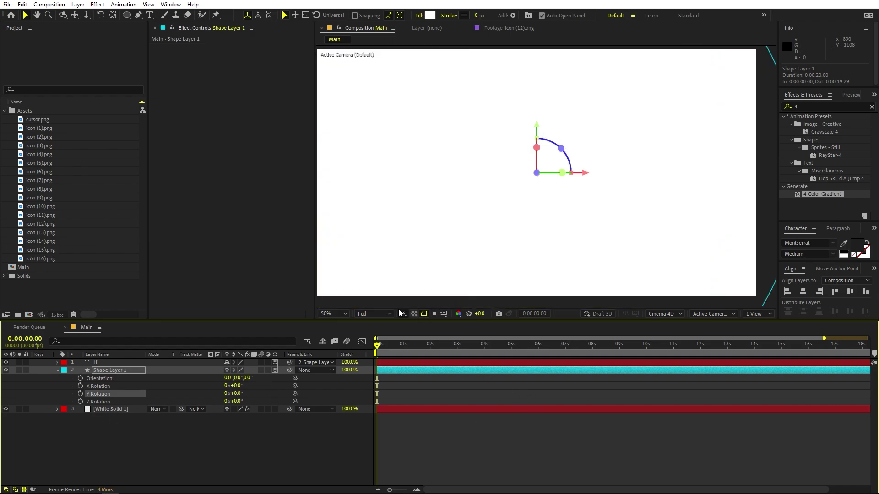
Fit the view and keyframe Y Rotation at 1:04 and 1:21, turning the disc partway.
left_click(344, 313)
left_click(351, 334)
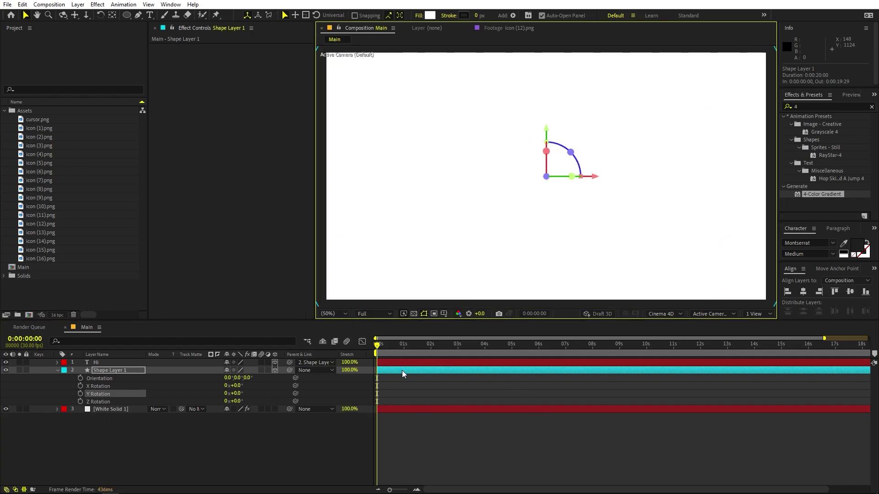
key("s")
left_click_drag(388, 357, 411, 362)
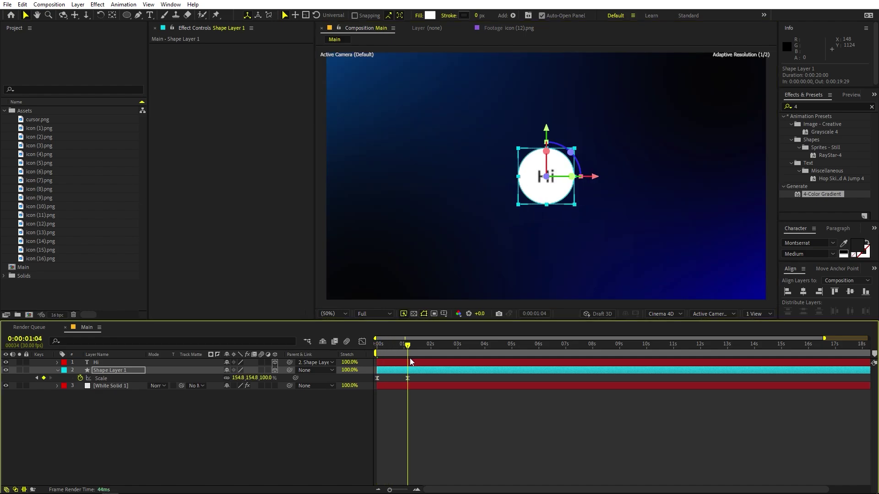
key("r")
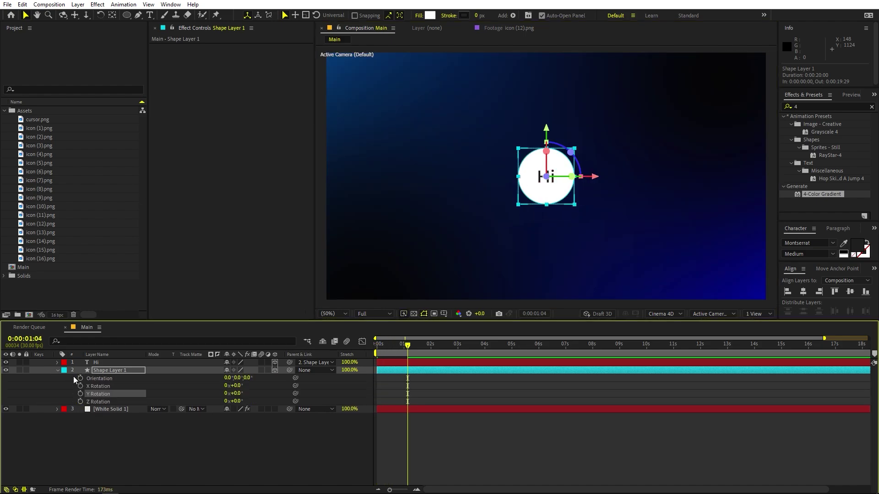
left_click_drag(409, 352, 422, 352)
left_click_drag(238, 395, 268, 394)
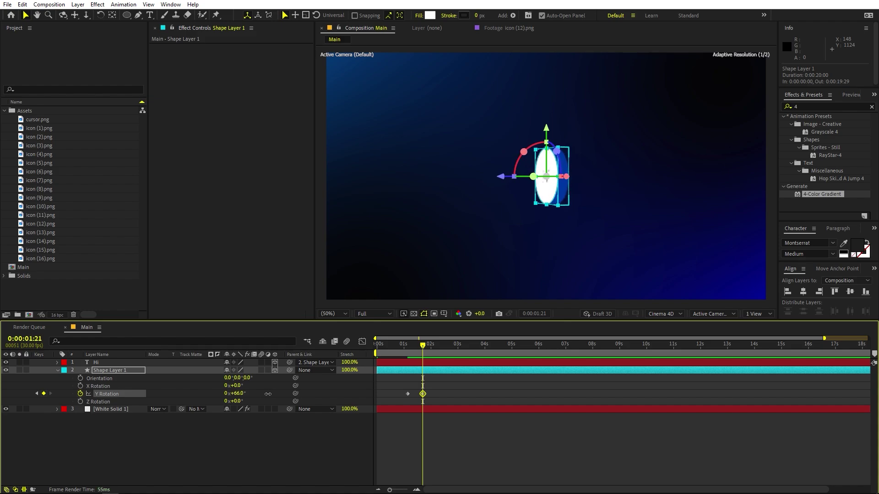
Set the 3:01 Y Rotation keyframe to -1x, preview the spin, and Easy Ease all three keys.
left_click_drag(431, 348, 459, 352)
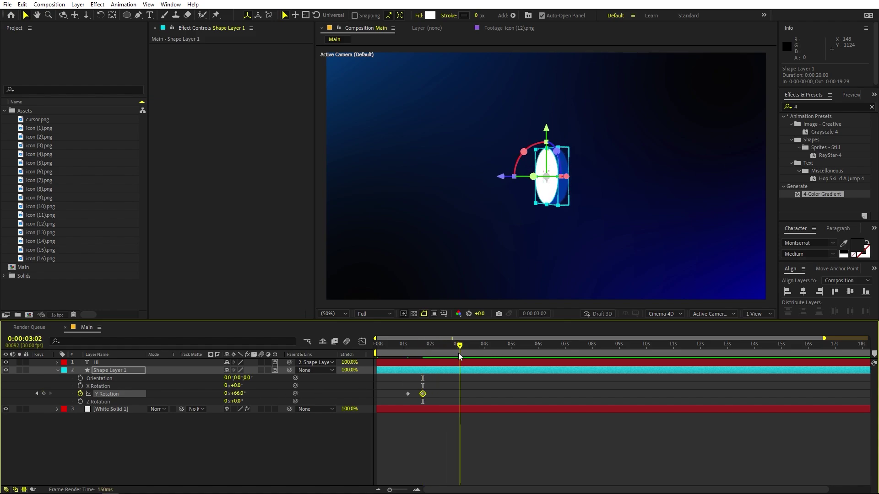
left_click_drag(236, 393, 63, 413)
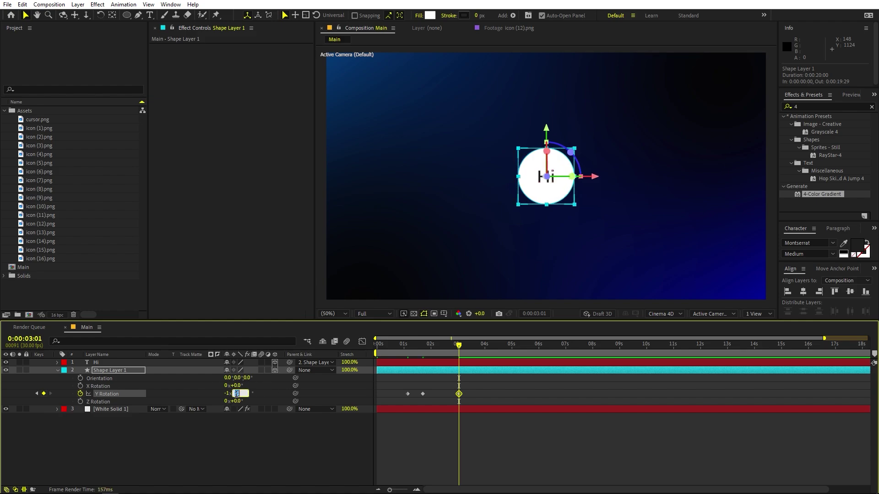
key("Return")
key("Home")
key("space")
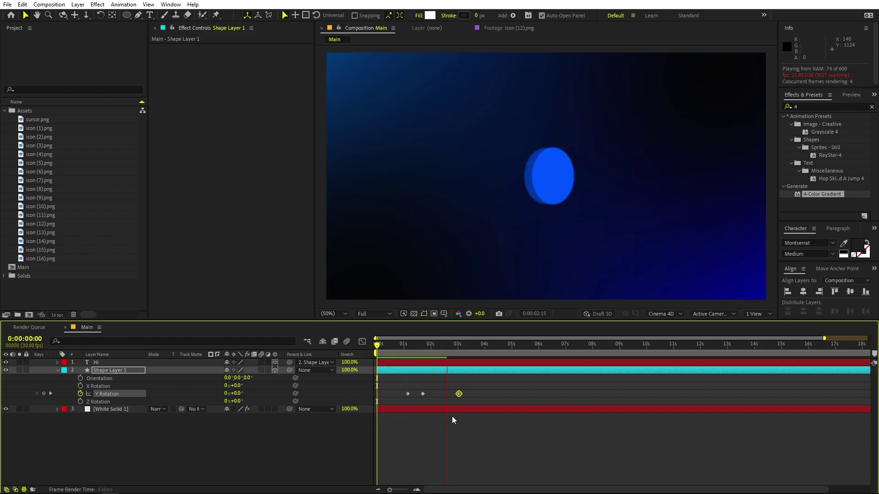
key("space")
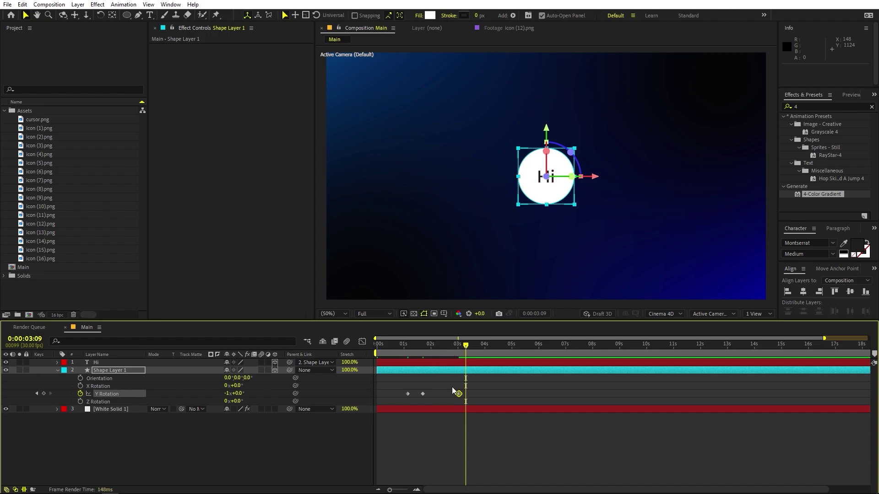
left_click_drag(451, 388, 414, 403)
key("F9")
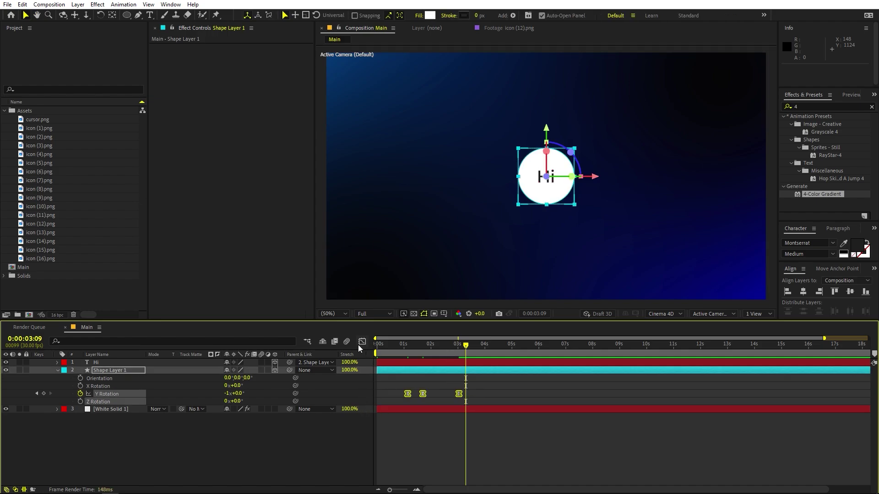
In the Graph Editor, lengthen the first Y Rotation keyframe's ease out and preview.
left_click(362, 342)
scroll(394, 399, "up", 5)
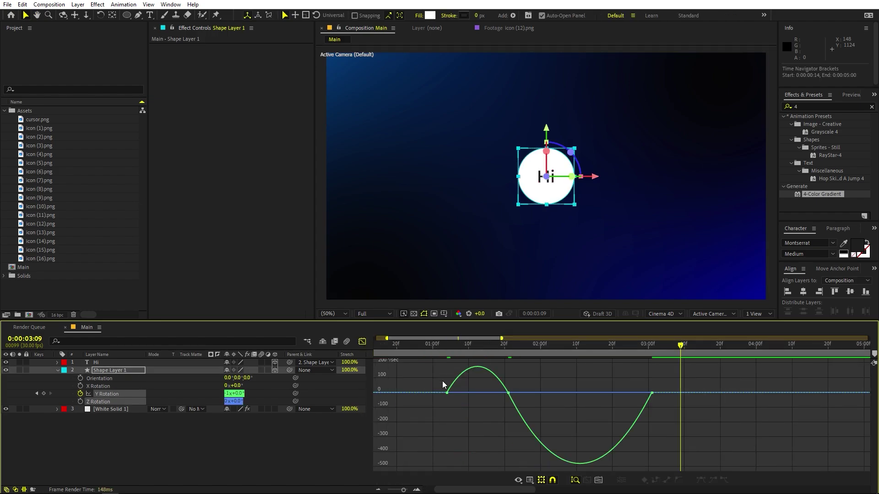
left_click_drag(458, 393, 469, 392)
left_click(438, 353)
key("space")
Lengthen the ease into the last keyframe, preview, and return to the full 20-second layer view at 1:21.
left_click_drag(666, 395, 585, 402)
left_click_drag(522, 348, 390, 362)
key("space")
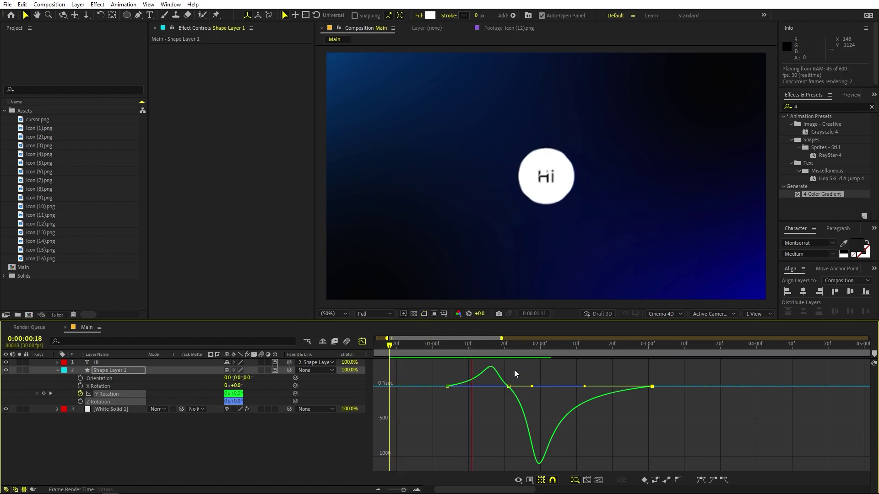
key("space")
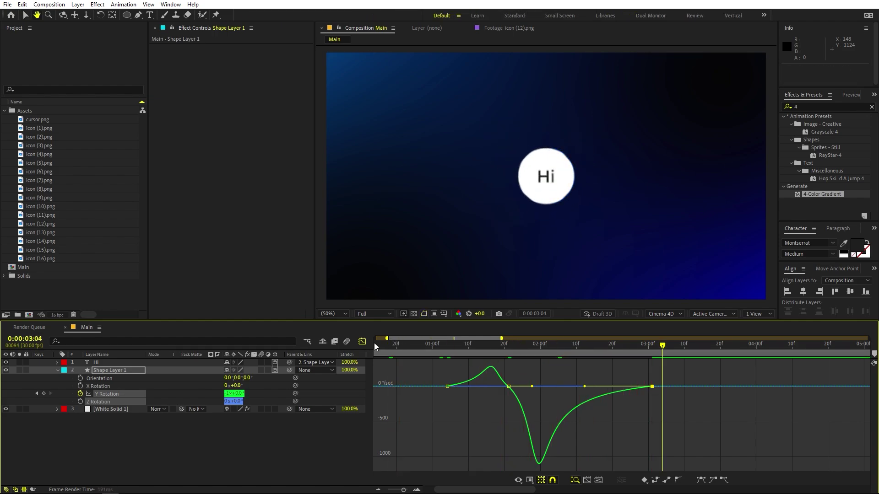
left_click(362, 342)
scroll(539, 442, "down", 3)
key("minus")
left_click_drag(455, 351, 387, 368)
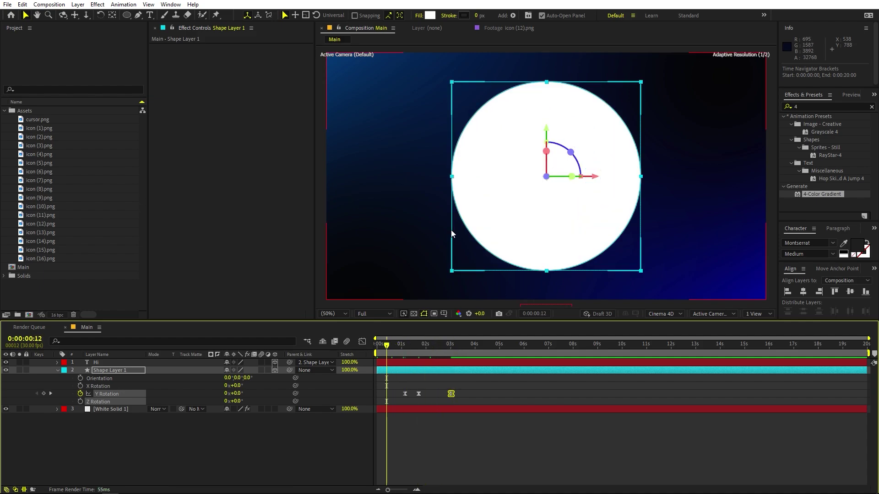
Preview the spin, then select the Hi text layer and show its Position.
scroll(540, 210, "up", 2)
scroll(539, 207, "down", 2)
key("space")
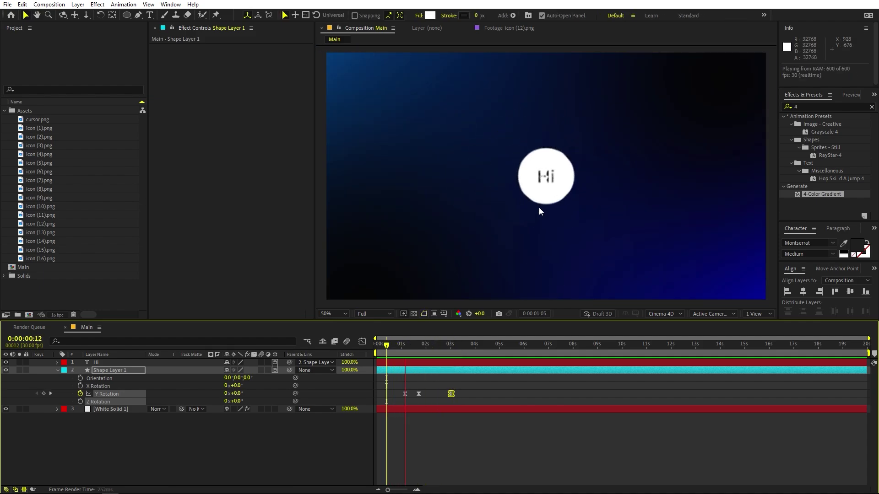
scroll(545, 197, "up", 2)
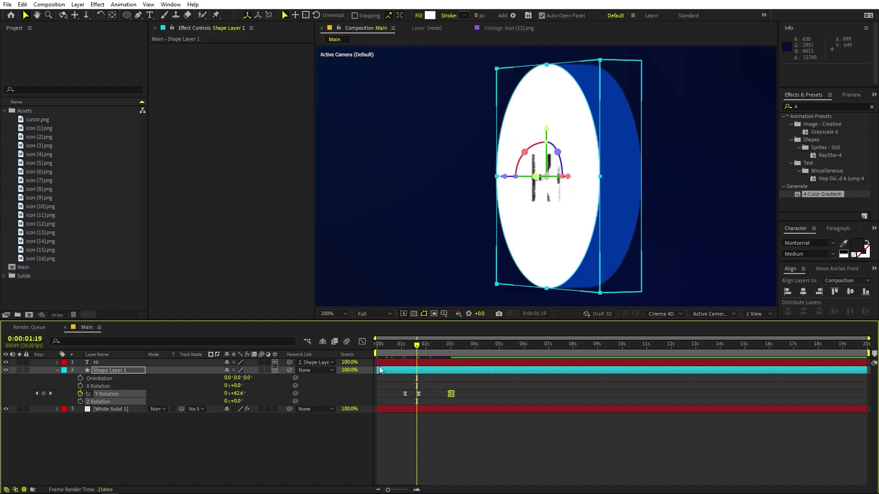
left_click(397, 364)
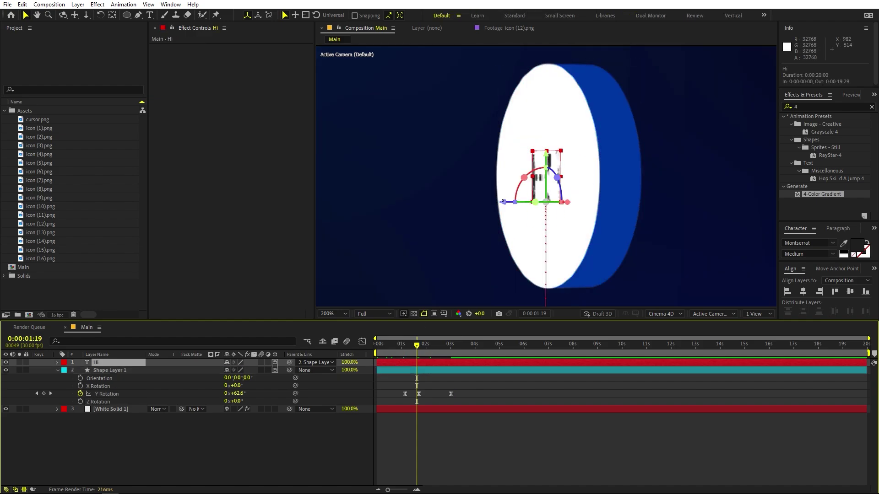
key("p")
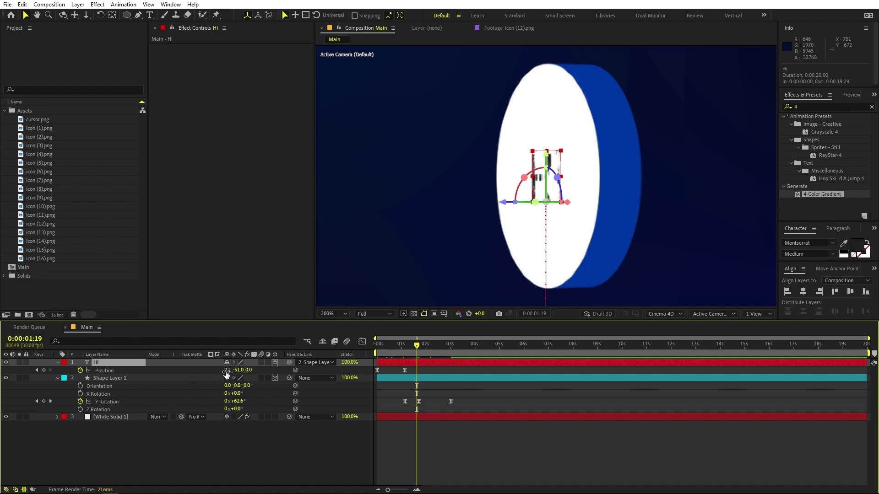
At 1:04, set the Hi text's Z Position to -1.0.
key("Home")
left_click_drag(387, 490, 400, 490)
left_click(445, 346)
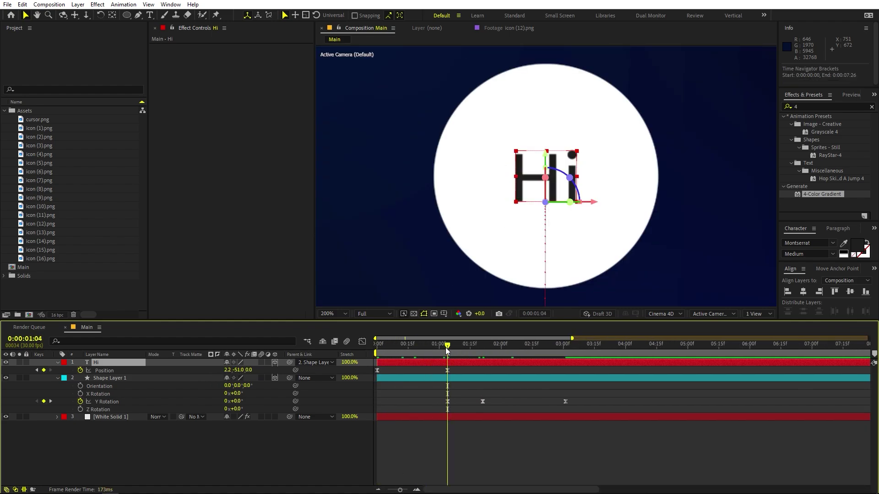
left_click_drag(448, 349, 483, 358)
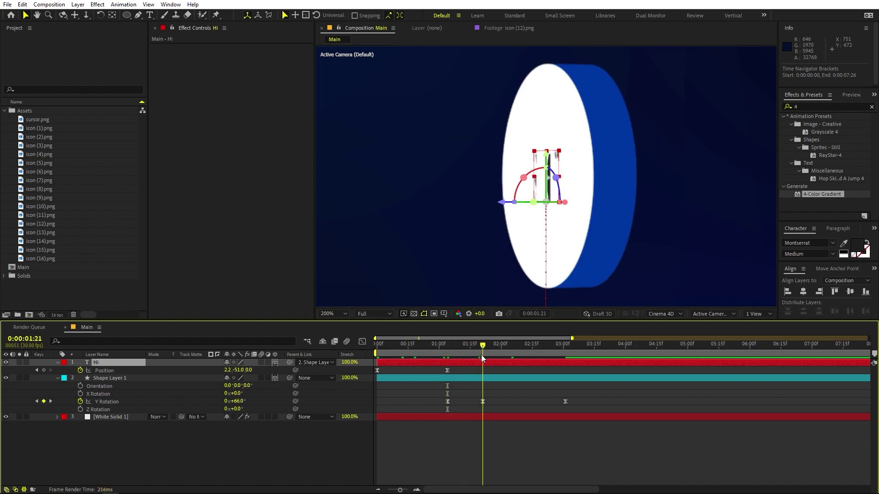
left_click_drag(250, 370, 247, 371)
key("ctrl+z")
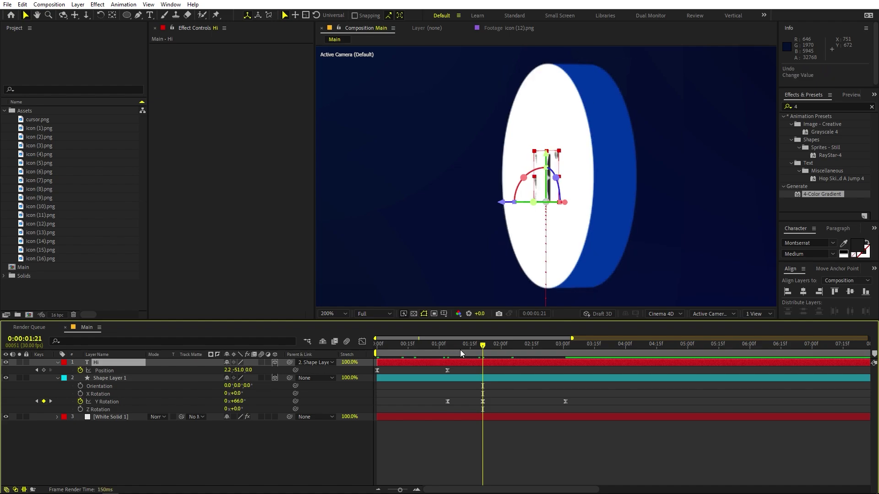
left_click(448, 345)
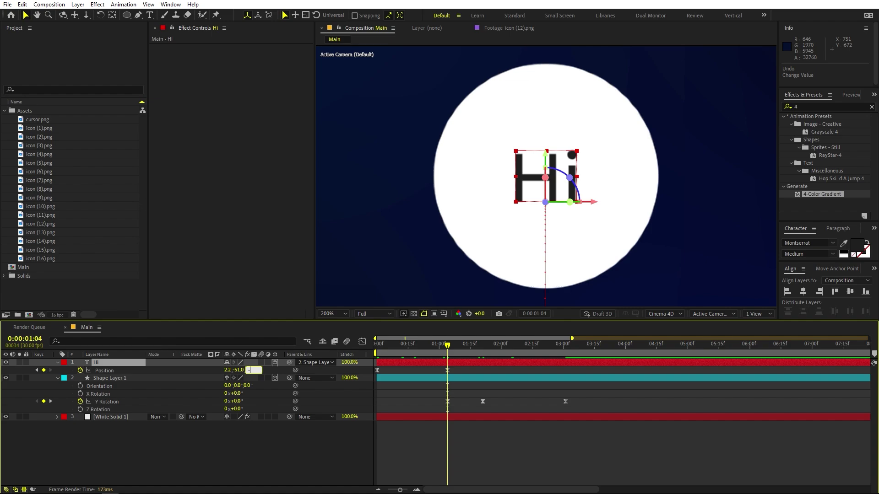
type("-1")
key("Return")
Check the Hi text at 1:08 and 1:23, then preview the animation from the start.
left_click(453, 468)
left_click(459, 345)
left_click_drag(460, 348, 487, 349)
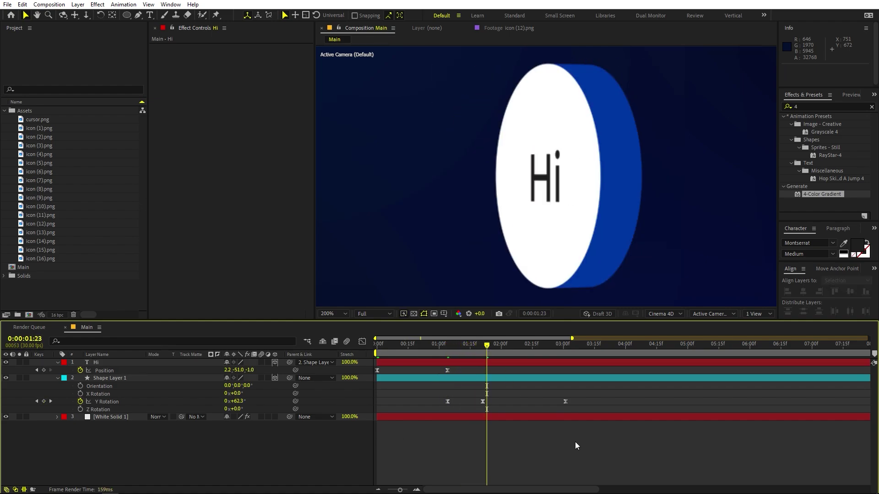
left_click(426, 364)
left_click(447, 345)
key("Home")
key("space")
scroll(510, 228, "down", 4)
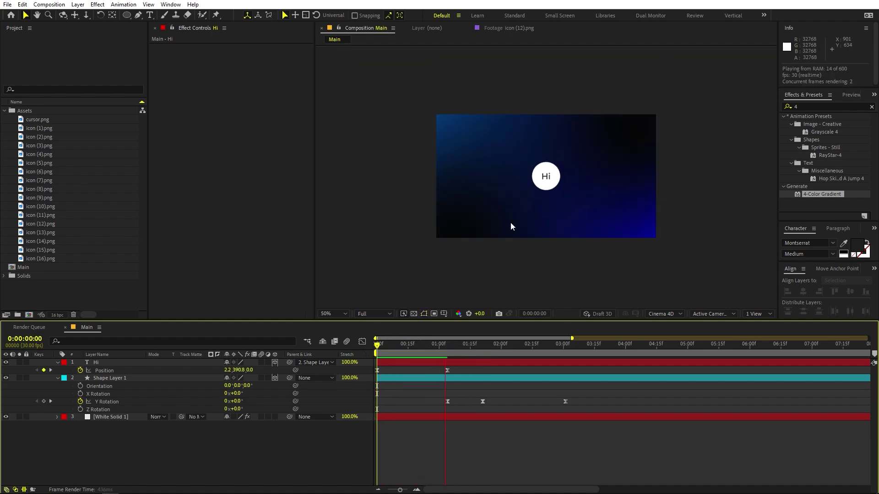
Change the 3:01 Y Rotation keyframe to -1x-180° so the spin ends on the back side.
scroll(511, 224, "up", 2)
key("space")
left_click_drag(548, 347, 566, 357)
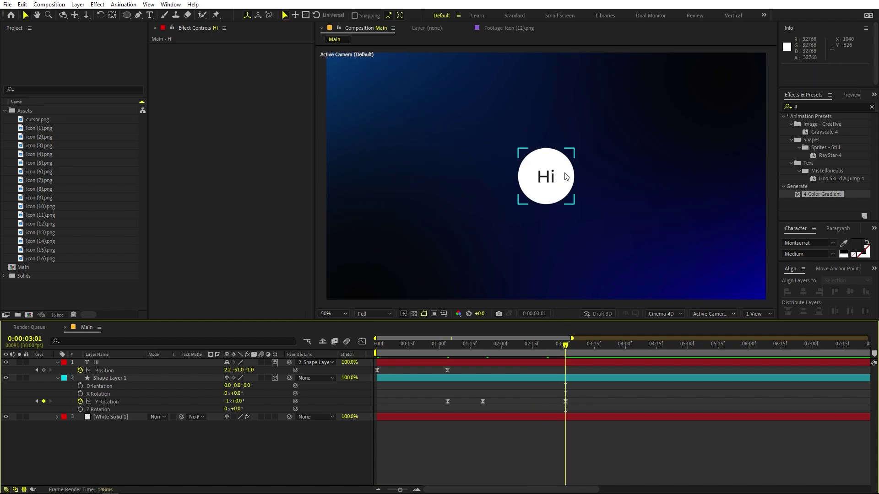
left_click_drag(242, 404, 174, 406)
left_click(241, 401)
type("-180")
key("Return")
Check the spin at 2:16 and drag 03 Logo Big.png into Main above the Hi layer.
left_click(326, 432)
left_click_drag(436, 345, 565, 353)
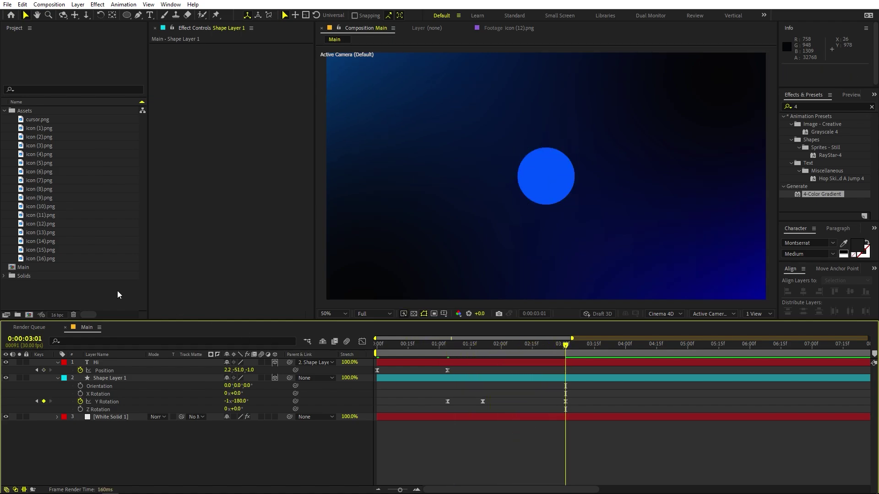
left_click_drag(45, 119, 89, 364)
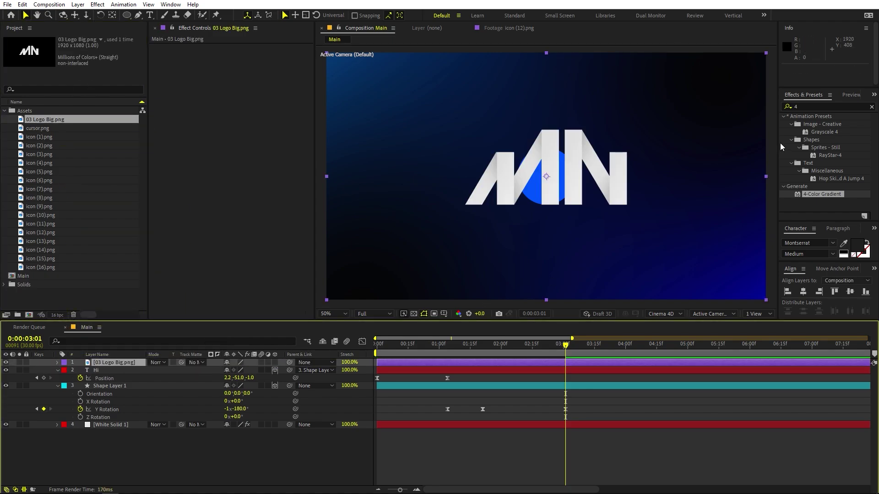
Apply the Fill effect to the MN logo and set its colour to white.
left_click(833, 105)
type("fi")
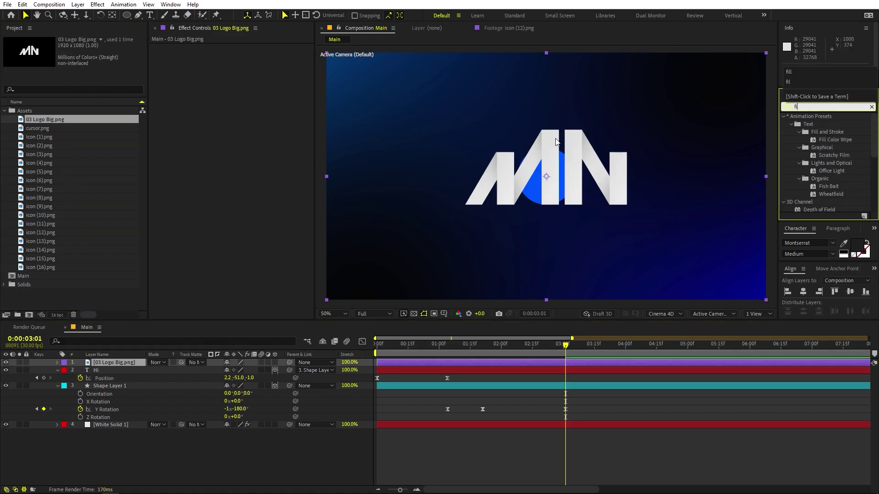
type("ll")
left_click_drag(810, 167, 570, 187)
left_click(244, 72)
left_click_drag(95, 212, 32, 169)
left_click(243, 179)
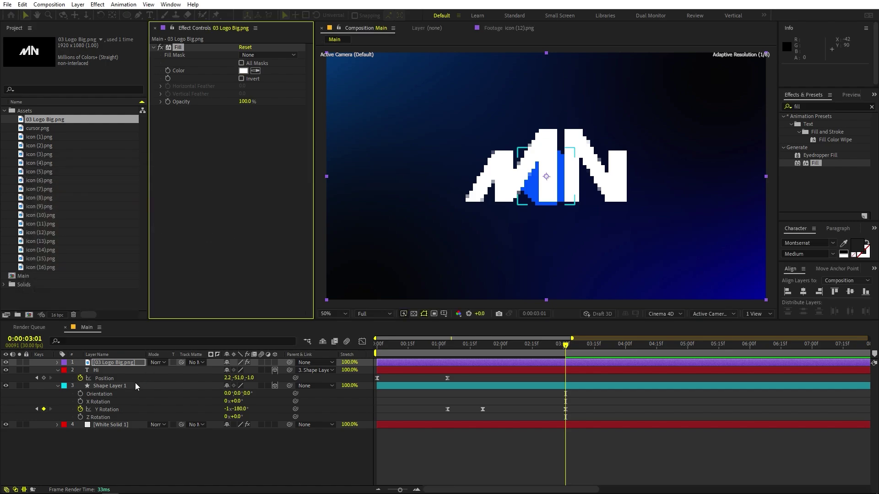
Scale the logo down to 25.5% and make it a 3D layer.
left_click(124, 357)
left_click(121, 361)
key("s")
left_click_drag(238, 370, 209, 370)
scroll(613, 173, "up", 3)
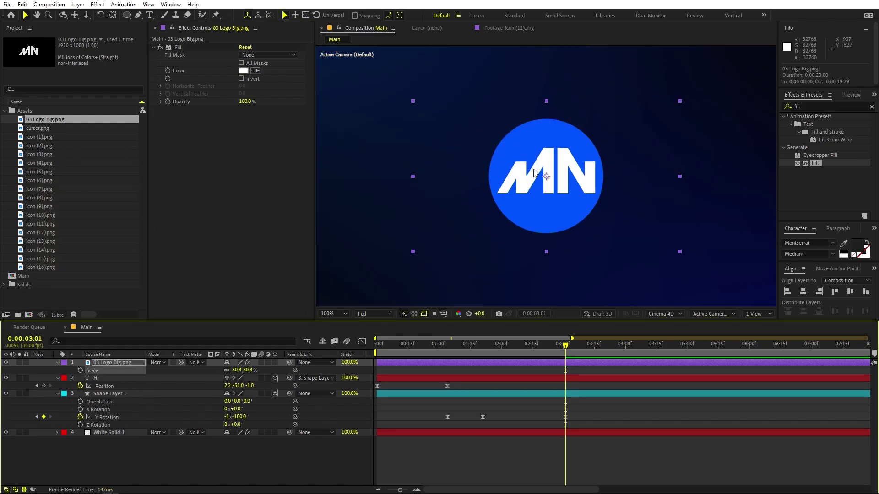
scroll(612, 174, "down", 2)
left_click_drag(228, 373, 226, 372)
left_click(578, 175)
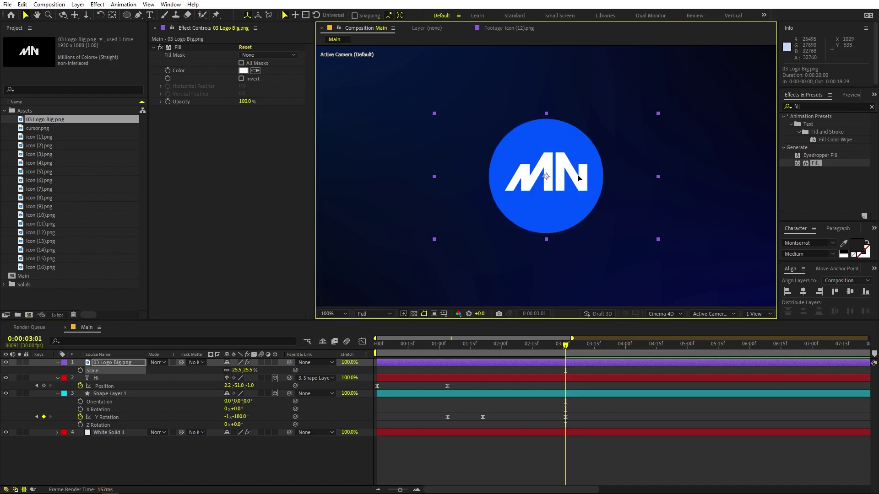
left_click(275, 363)
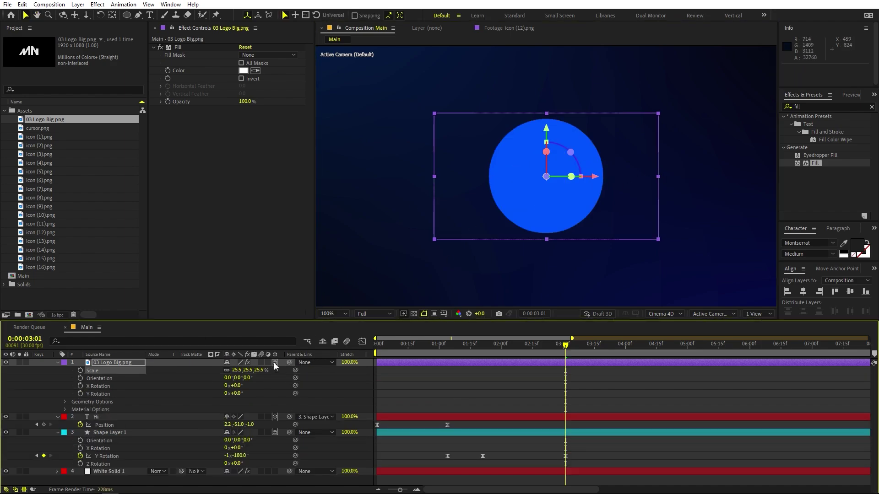
Push the MN logo along the Z axis so it sits just in front of the blue disc.
left_click(255, 394)
left_click(128, 362)
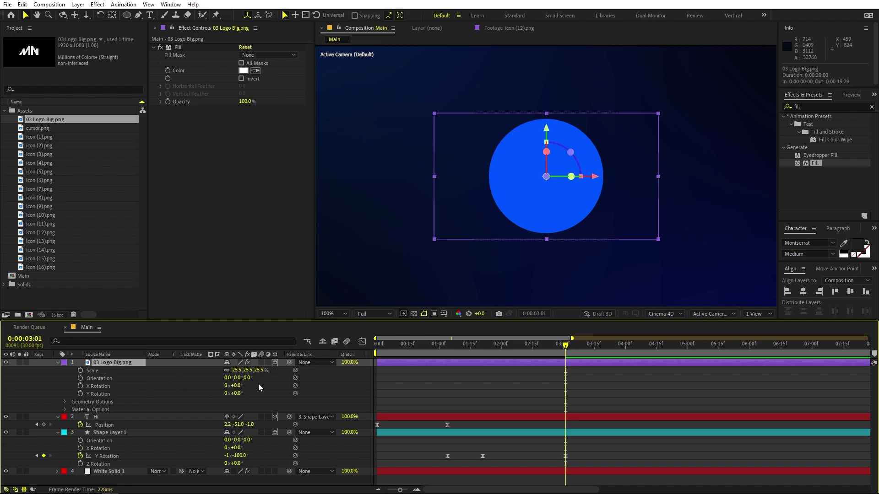
key("p")
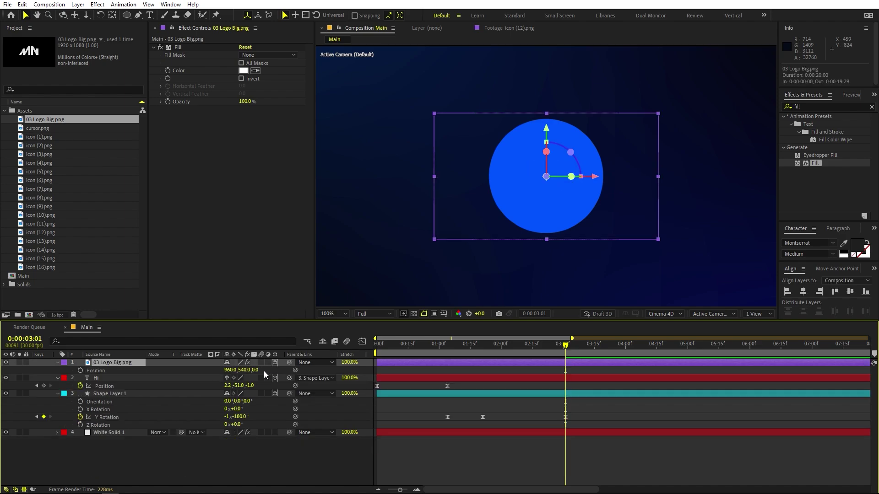
mouse_move(255, 371)
left_mouse_down()
mouse_move(279, 370)
mouse_move(212, 370)
mouse_move(272, 370)
left_mouse_up()
left_click_drag(172, 424, 66, 436)
Parent the logo to Shape Layer 1 and preview the animation from the start.
left_click_drag(520, 350, 573, 366)
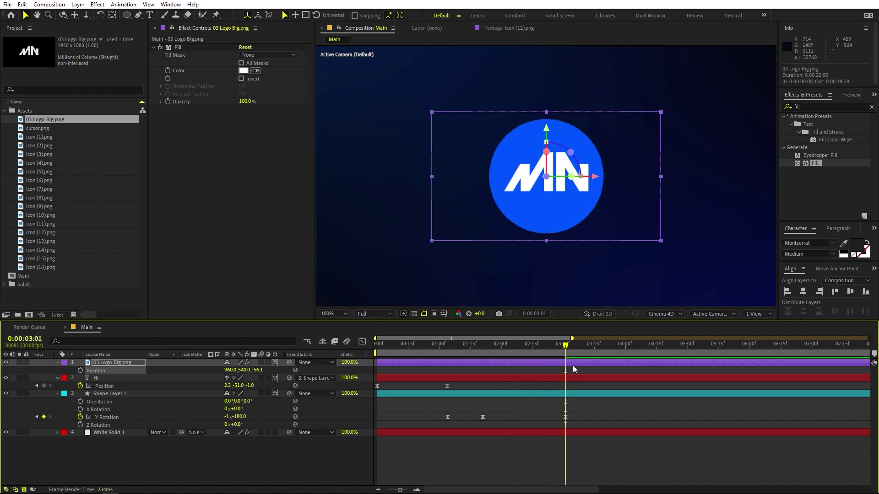
left_click_drag(289, 363, 131, 393)
left_click_drag(586, 345, 132, 376)
key("space")
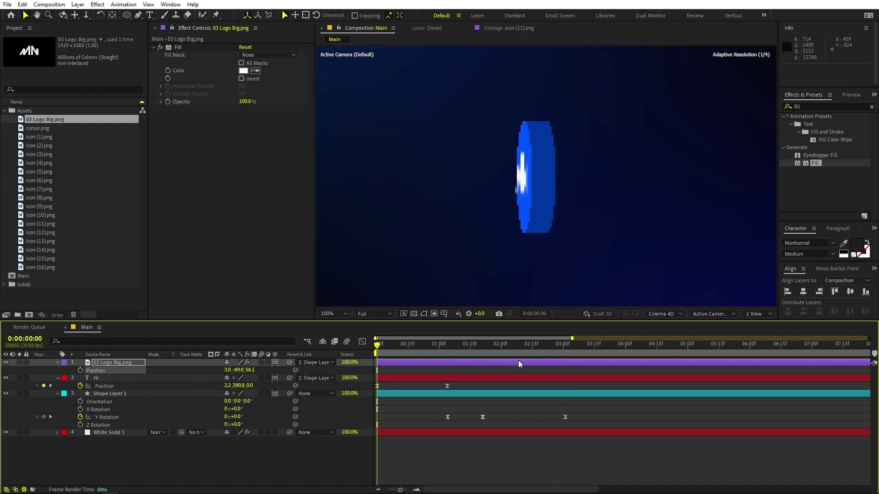
scroll(623, 186, "down", 1)
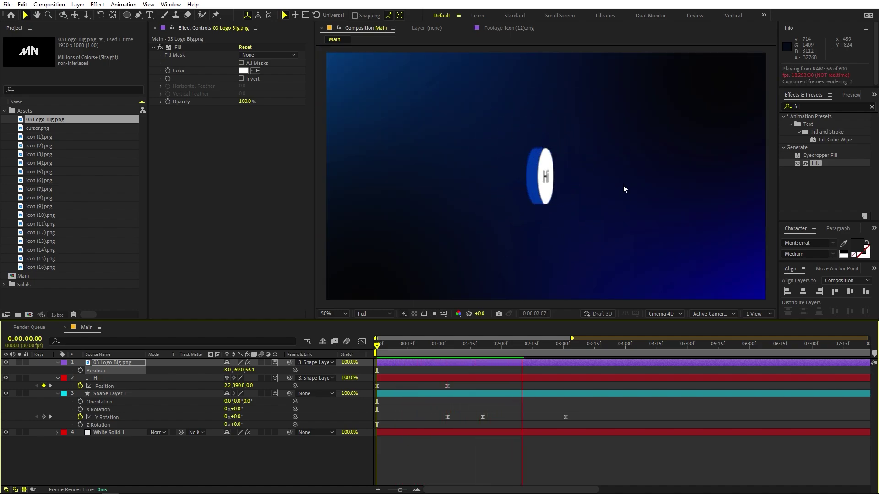
key("space")
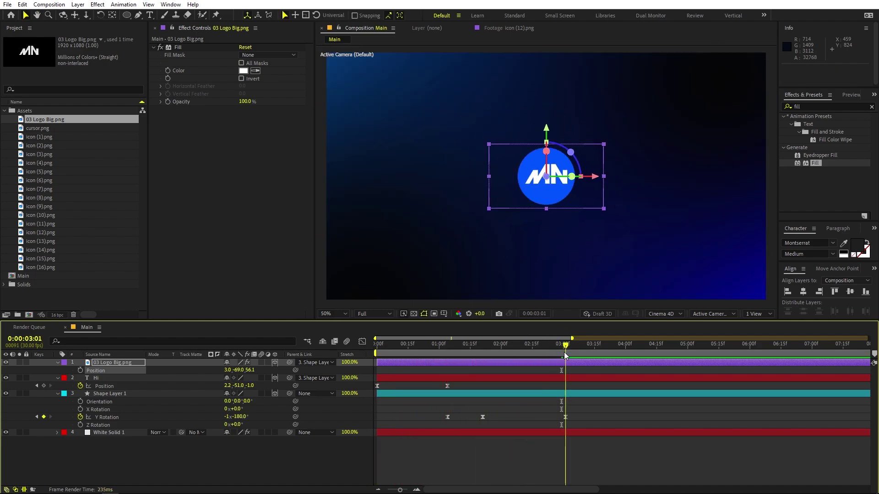
Collapse the property lists of the logo, Hi and Shape Layer 1 layers.
left_click(57, 363)
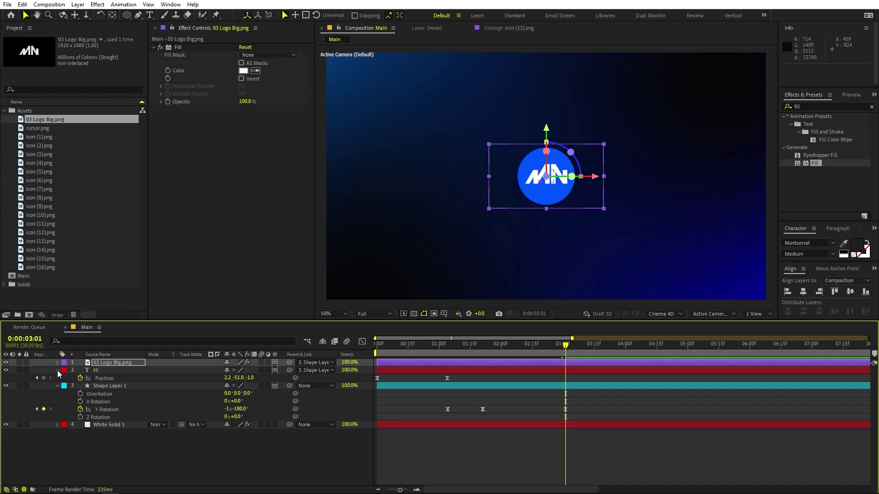
left_click(57, 370)
left_click(56, 377)
left_click(114, 419)
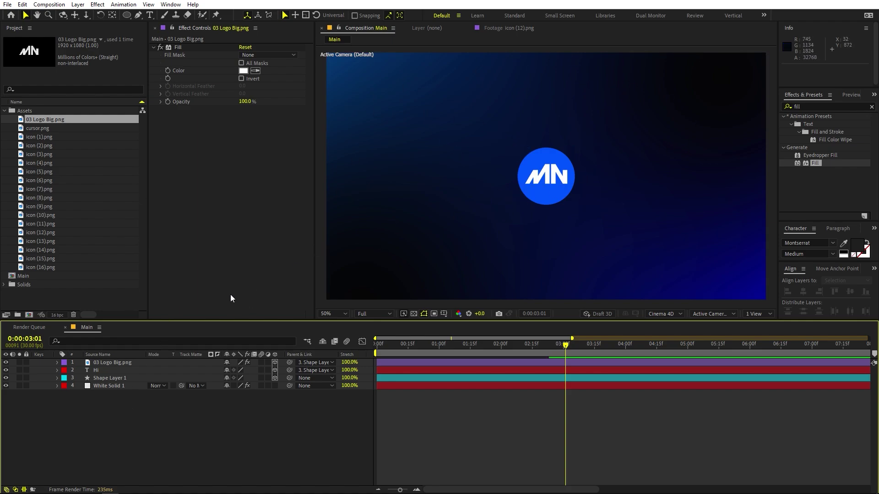
Duplicate Shape Layer 1 and move the copy to the top of the layer stack.
left_click(98, 378)
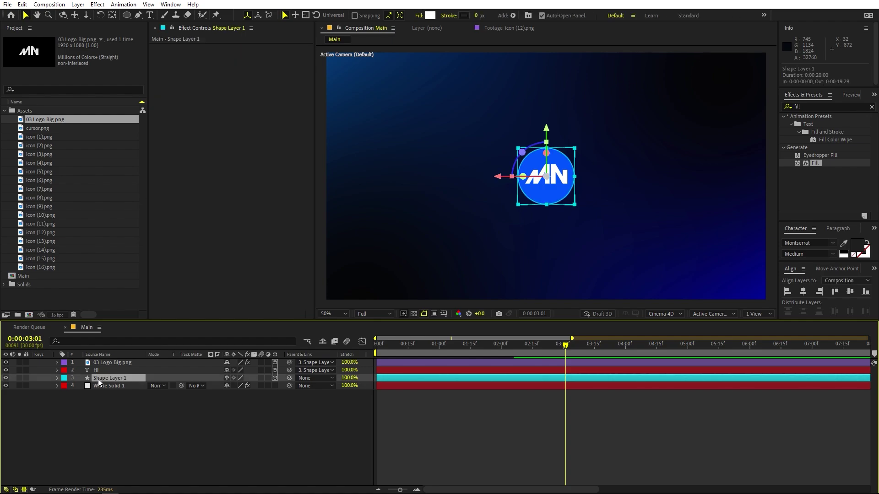
key("ctrl+d")
left_click_drag(98, 379, 96, 361)
Remove the Scale and Y Rotation keyframes from the copy, Shape Layer 2.
key("u")
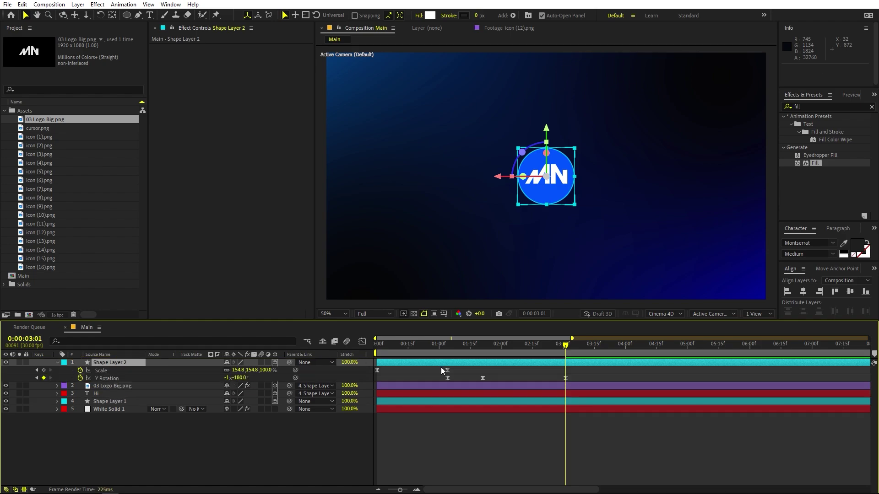
left_click(80, 371)
left_click(80, 379)
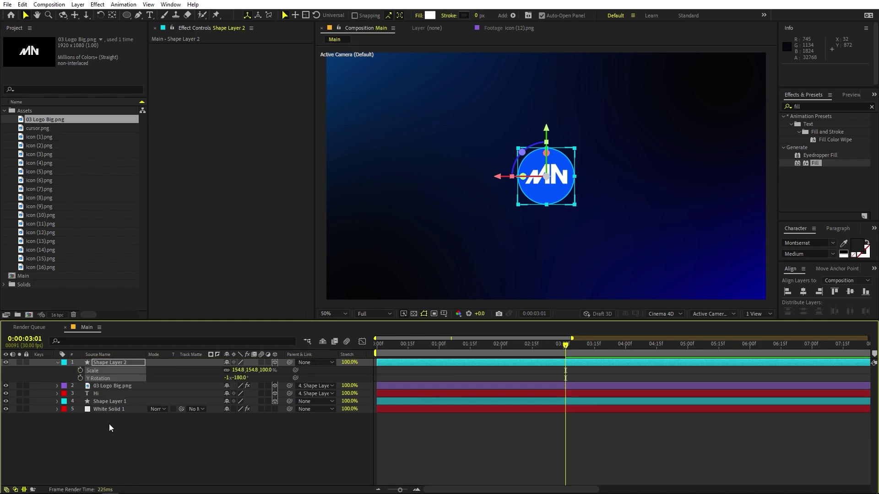
left_click(103, 422)
left_click(96, 363)
left_click(165, 434)
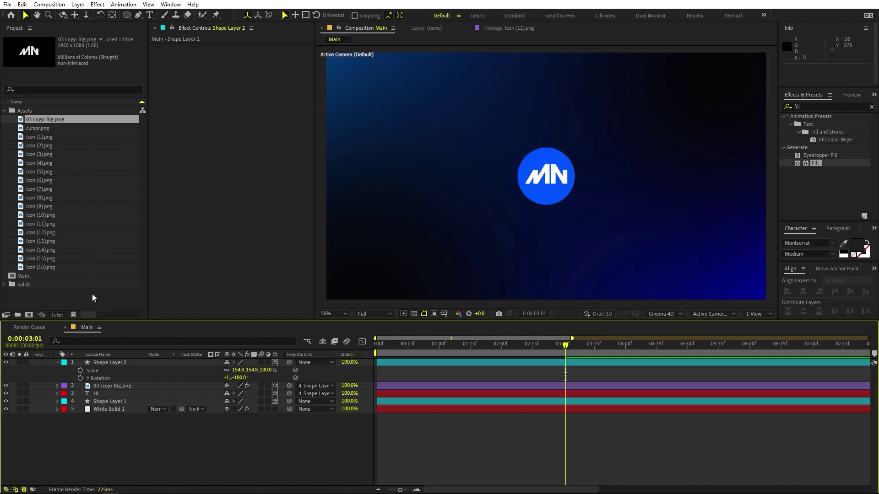
left_click(92, 294)
left_click(126, 15)
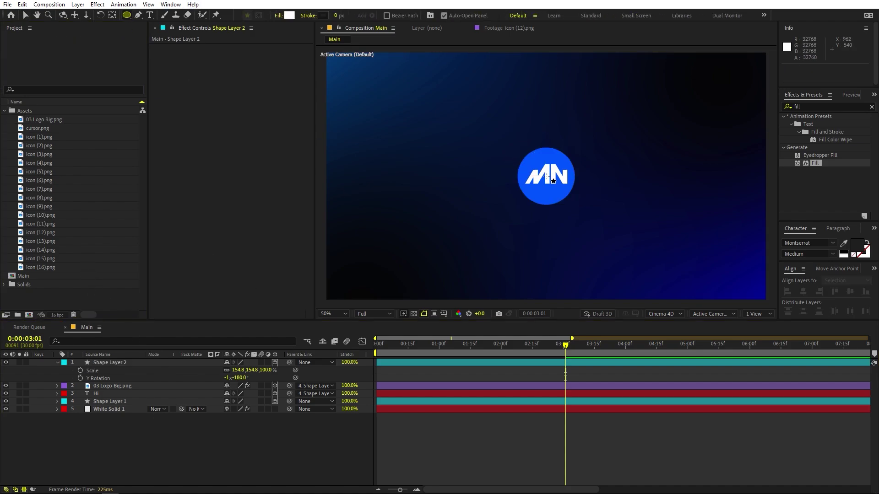
Draw a large circle around the logo with no fill and a 2 px white (FFFFFF) stroke.
left_click_drag(549, 176, 487, 94)
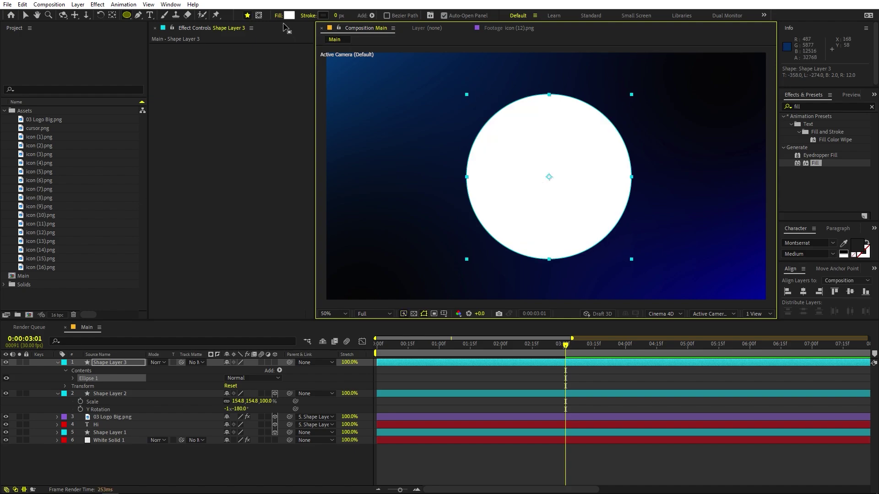
left_click(280, 15)
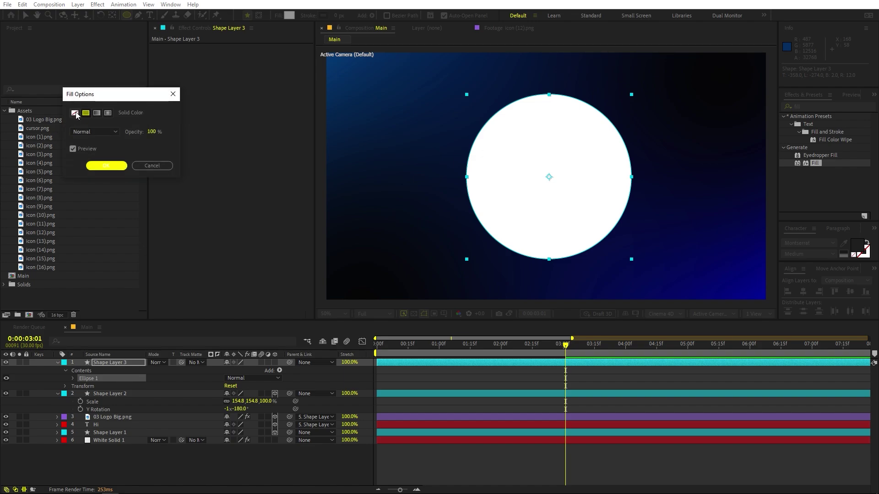
left_click(75, 113)
left_click(106, 166)
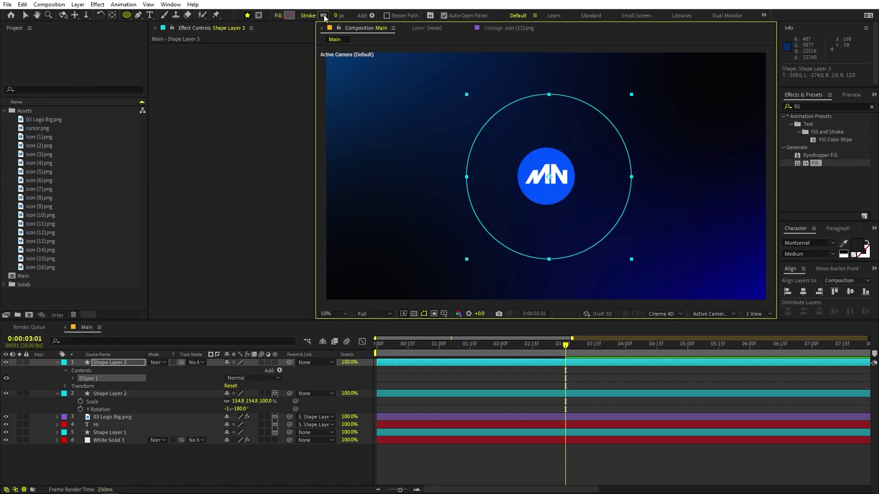
left_click(326, 17)
type("FFFFFF")
left_click(239, 182)
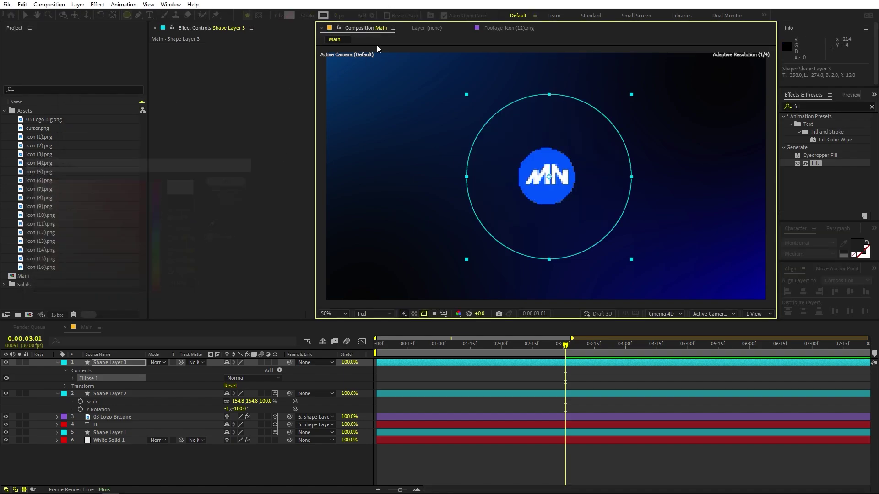
left_click(339, 16)
key("Return")
Centre the ring layer, Shape Layer 3, horizontally and vertically in the composition.
left_click(488, 452)
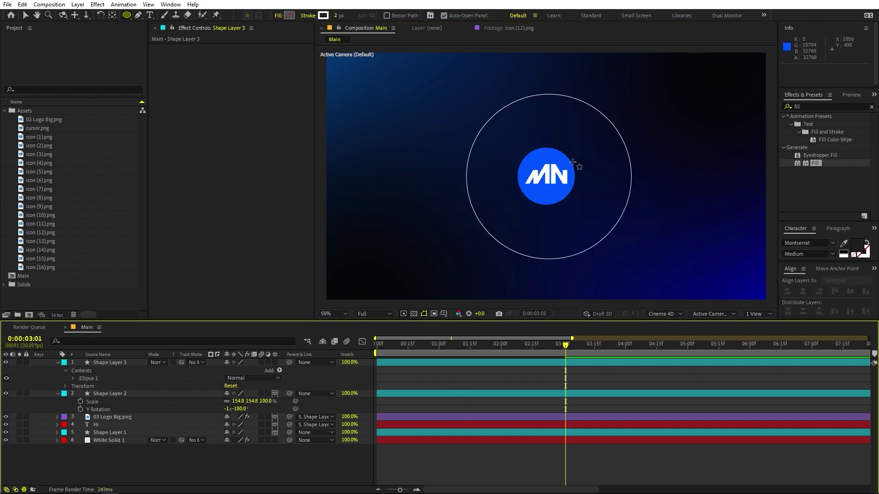
left_click(28, 15)
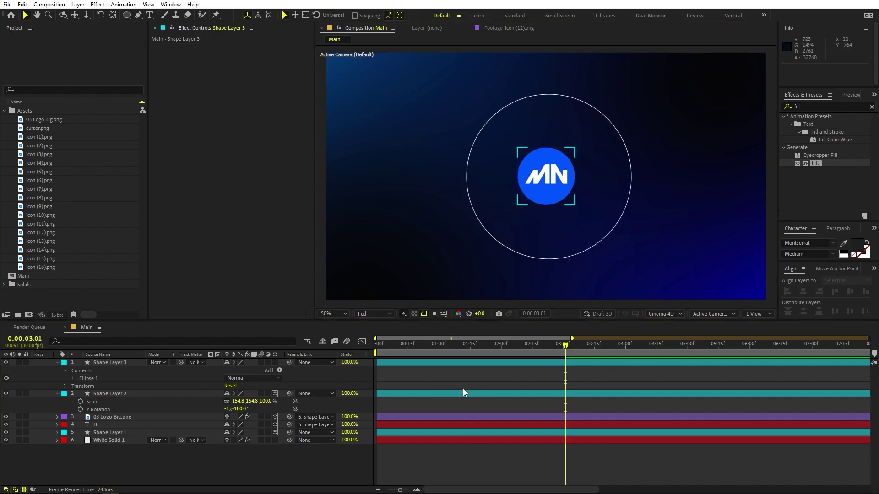
left_click(469, 362)
left_click(803, 292)
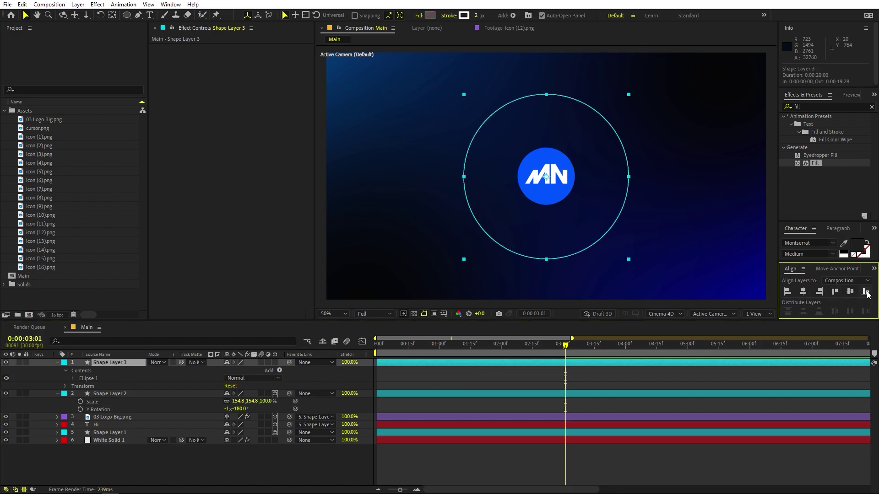
left_click(850, 292)
left_click(570, 381)
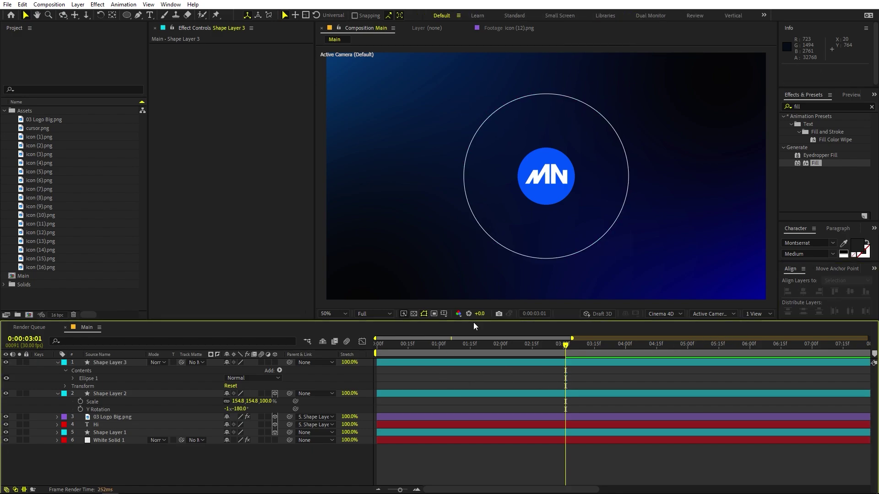
Move the ring layer so it starts at 0:00:03:03.
left_click_drag(403, 362, 519, 373)
left_click_drag(451, 346, 630, 363)
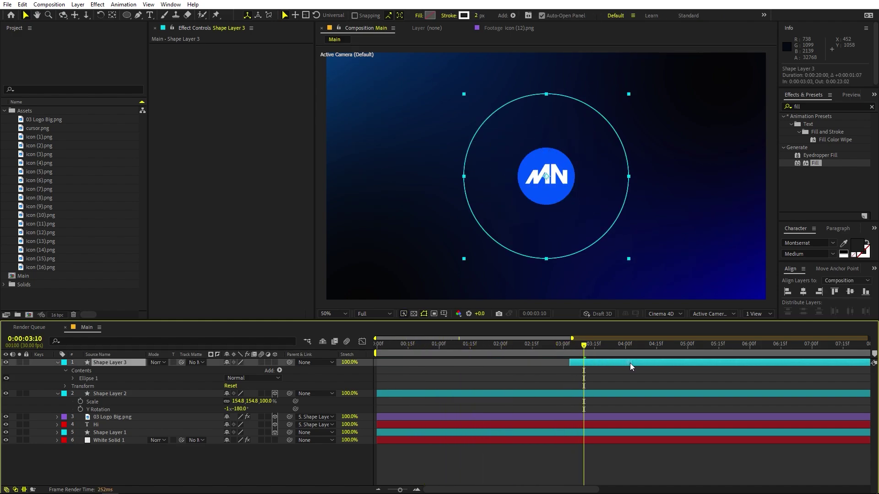
left_click(569, 352)
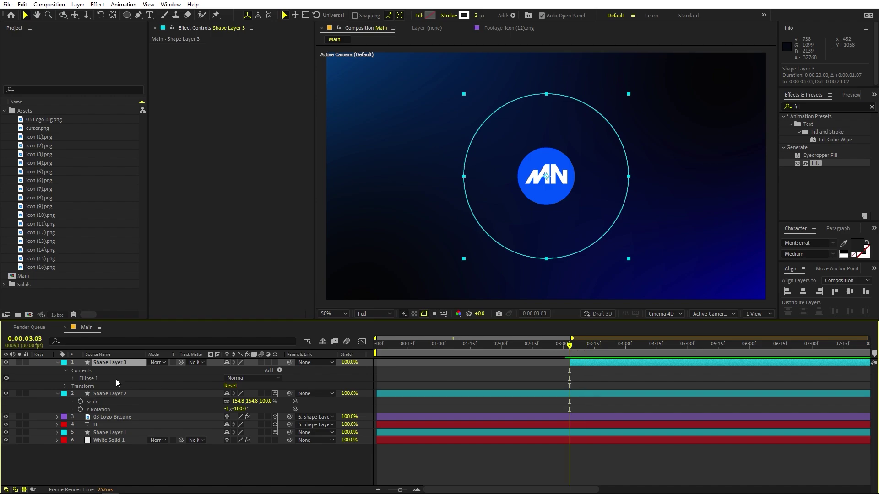
Set Shape Layer 3's label colour to Yellow.
left_click(64, 363)
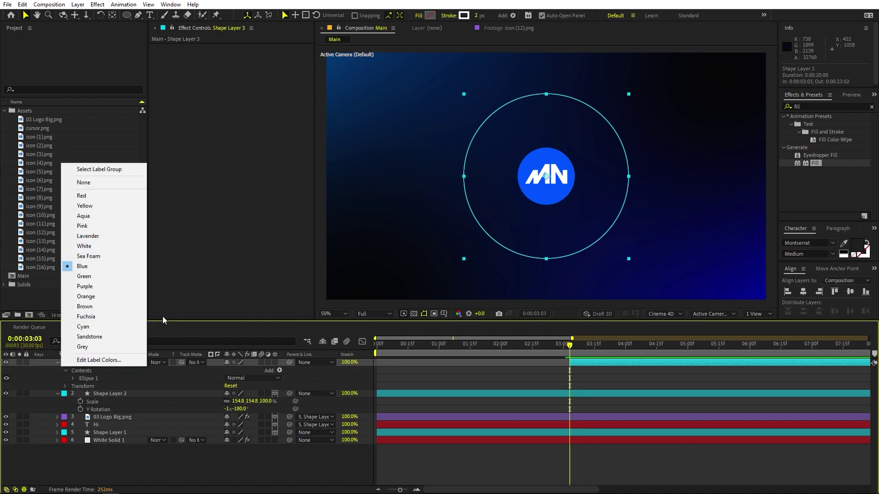
left_click(92, 207)
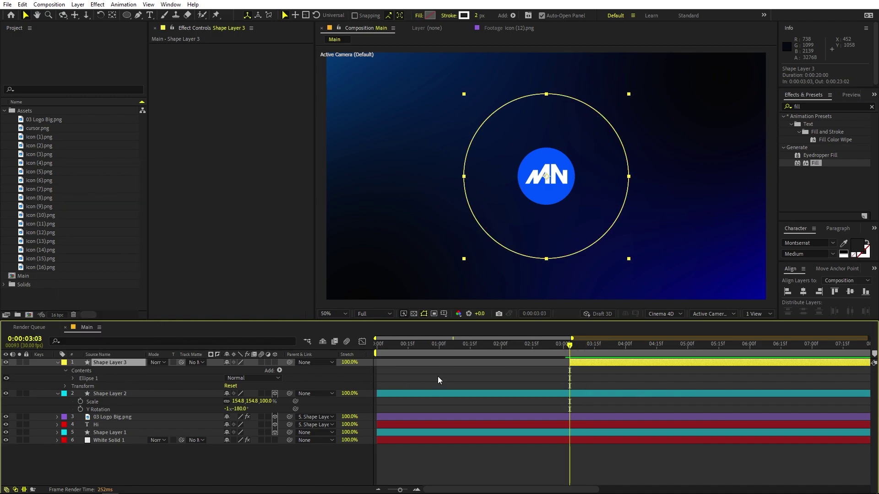
left_click(90, 396)
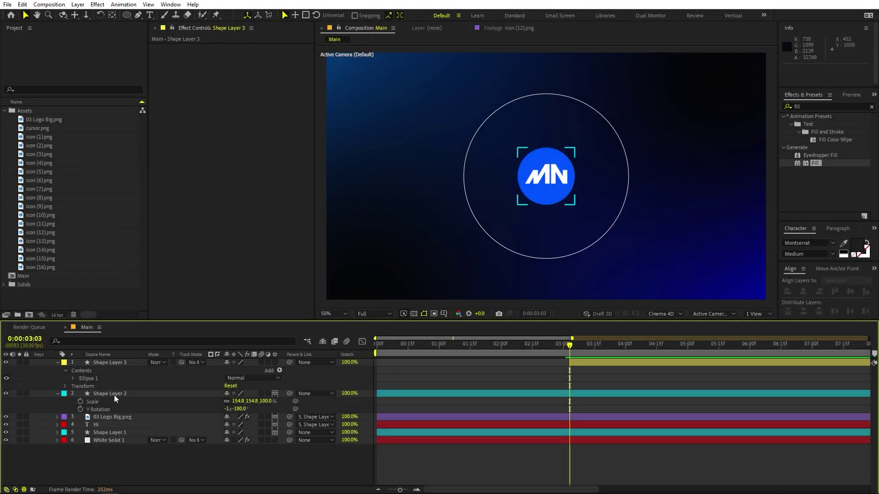
Start Shape Layer 2 at 3:03 and duplicate it into further circle layers.
left_click(114, 394)
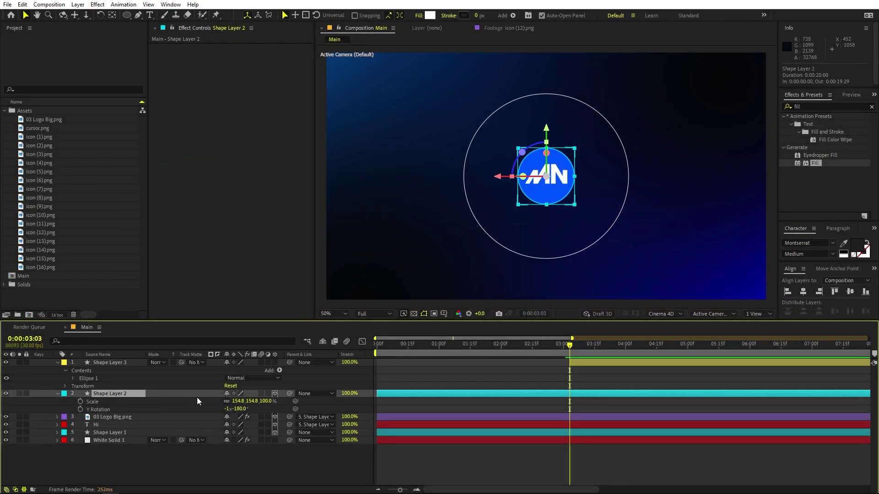
left_click_drag(373, 396, 585, 403)
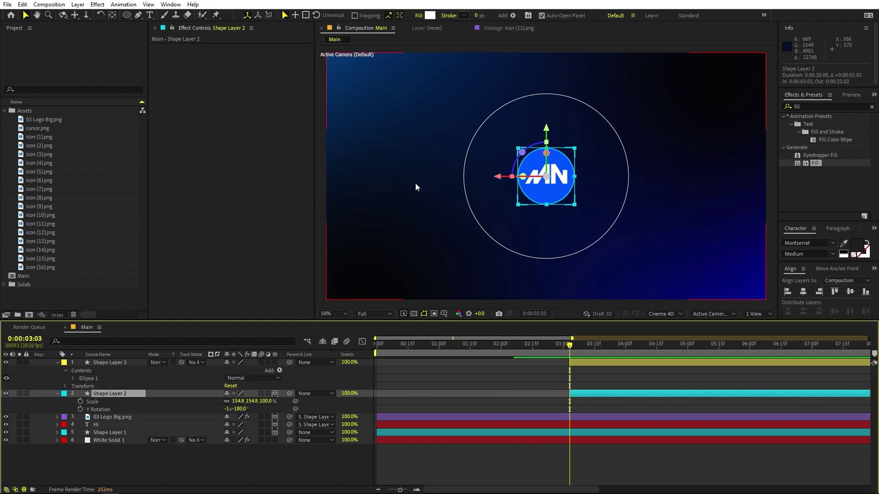
key("ctrl+d")
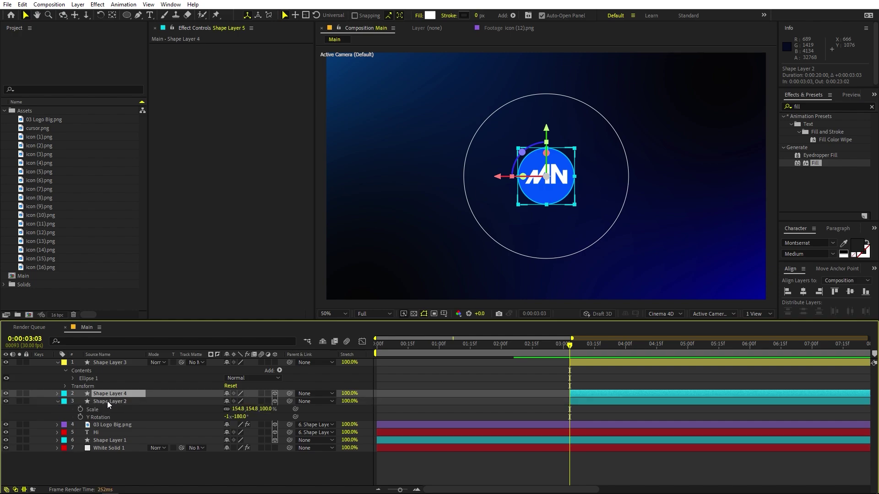
key("ctrl+d")
key("ctrl+d")
Add a Position keyframe at 3:03 on all four blue circle layers.
left_click(120, 419)
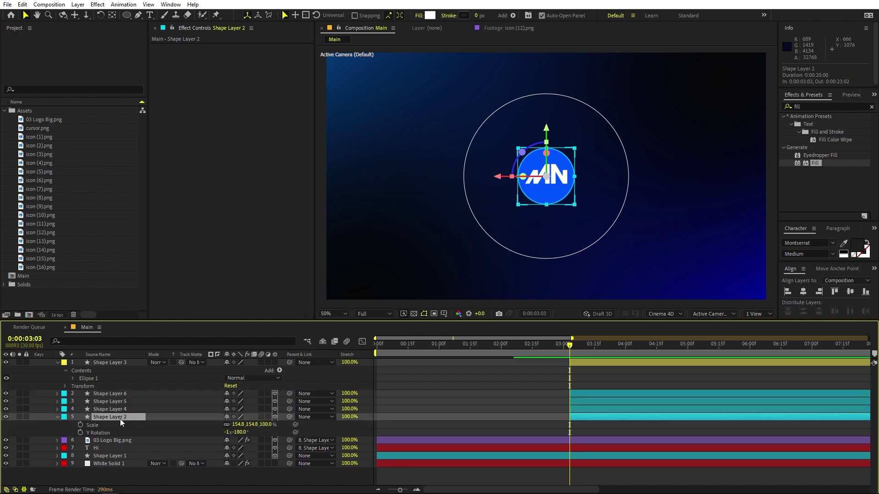
left_click(117, 394, "shift")
key("p")
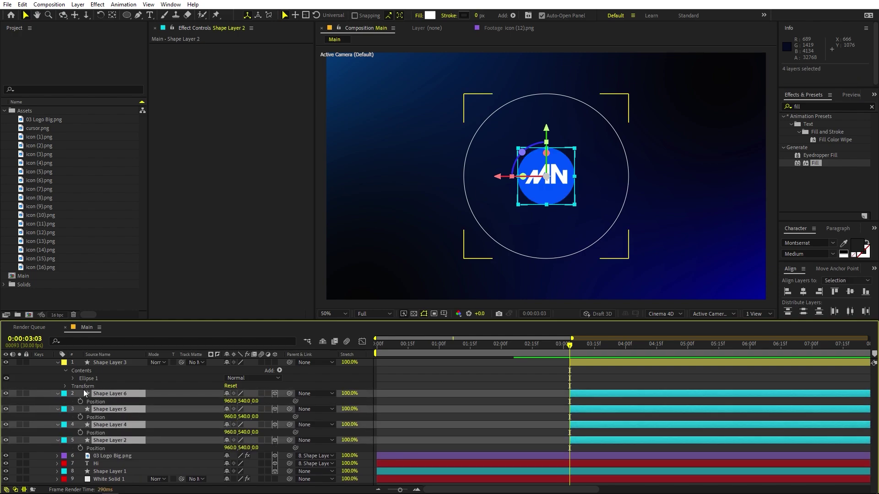
left_click(80, 402)
left_click_drag(580, 346, 641, 358)
left_click(452, 447)
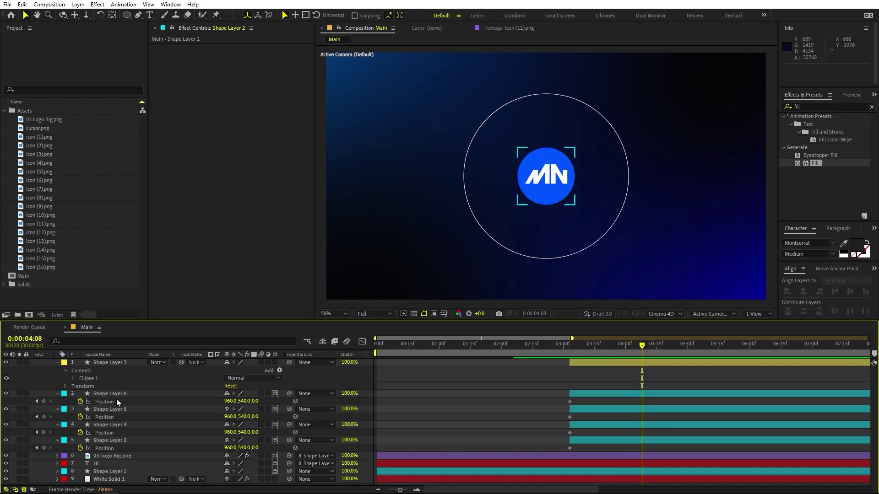
left_click(116, 399)
At 4:08, move Shape Layer 6's circle out to the left of the ring, fine-tuned to 599.1.
left_click_drag(553, 199, 467, 198)
scroll(413, 178, "up", 2)
left_click_drag(413, 177, 496, 184)
scroll(490, 178, "up", 2)
left_click_drag(437, 169, 804, 150)
key("v")
left_click_drag(618, 146, 646, 145)
left_click_drag(557, 158, 564, 159)
Reframe the Composition view to show the whole ring, with Shape Layer 6 selected.
scroll(546, 168, "down", 3)
key("h")
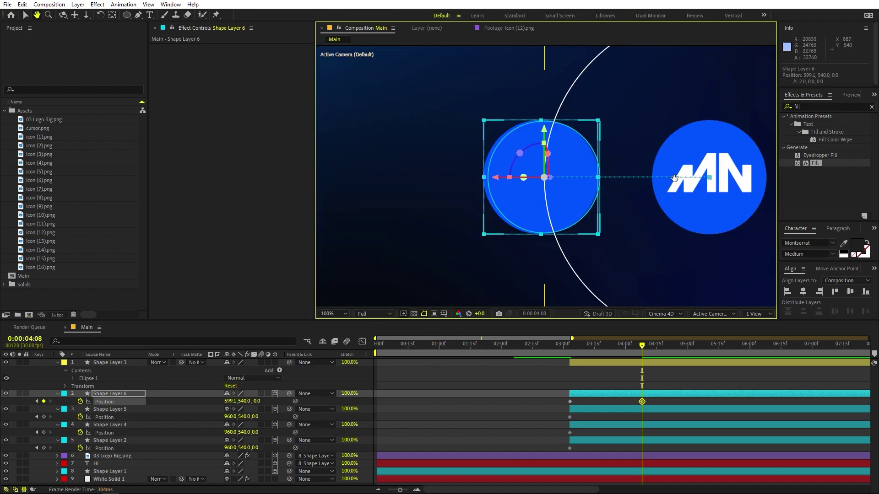
left_click_drag(548, 171, 539, 175)
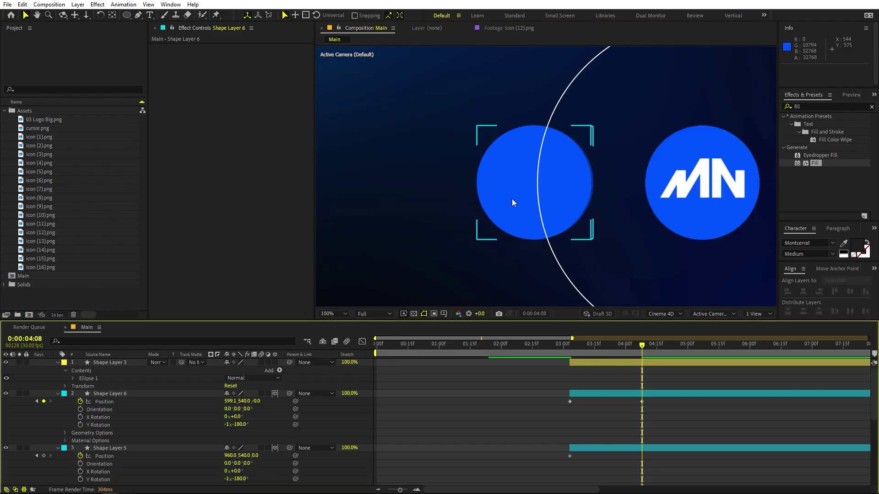
scroll(567, 185, "up", 1)
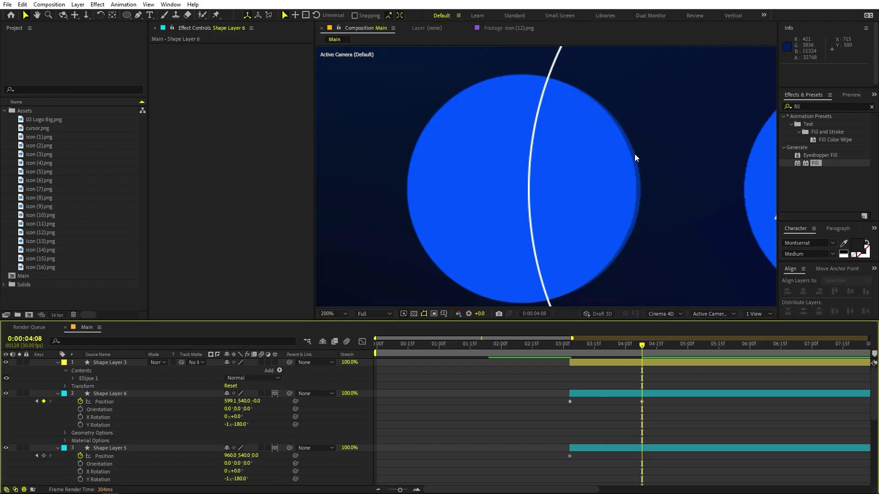
scroll(511, 396, "down", 2)
scroll(545, 391, "up", 2)
left_click(606, 395)
scroll(606, 395, "down", 1)
scroll(605, 395, "up", 3)
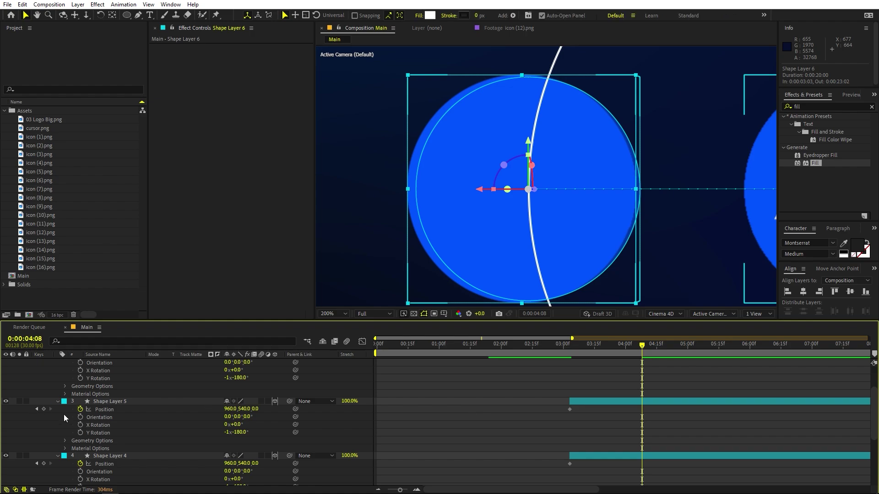
scroll(611, 206, "down", 4)
left_click(550, 270)
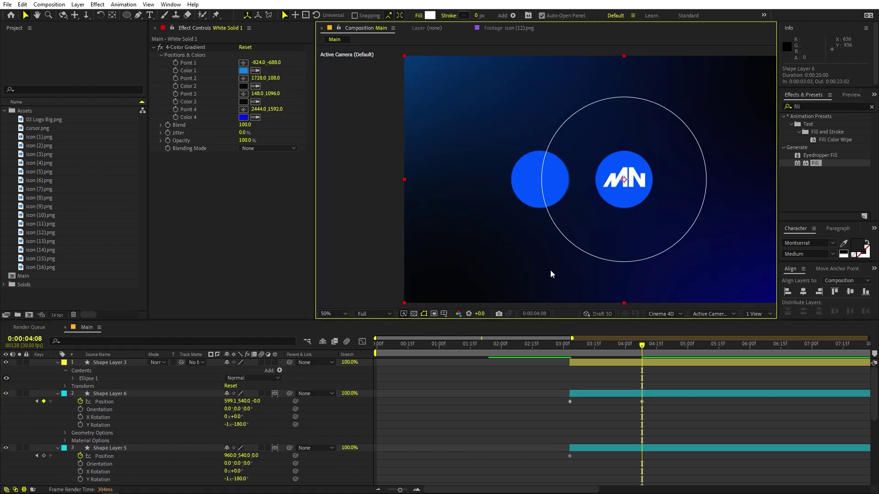
scroll(539, 201, "up", 4)
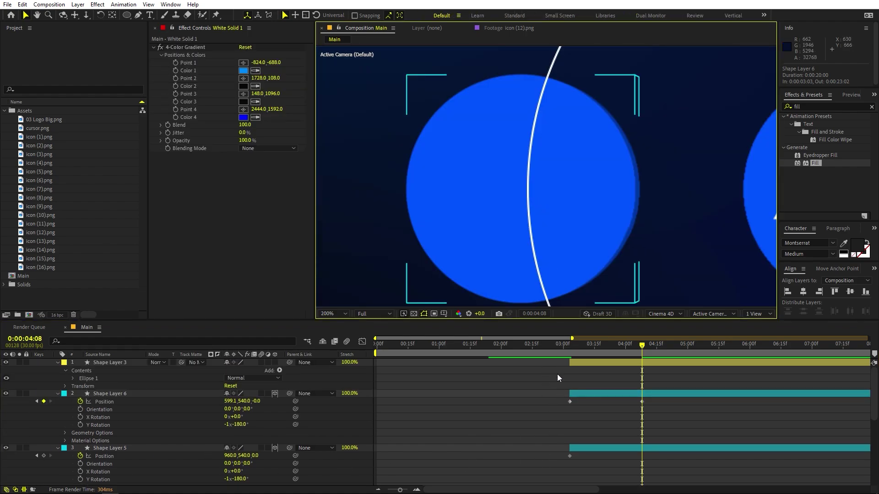
left_click(609, 393)
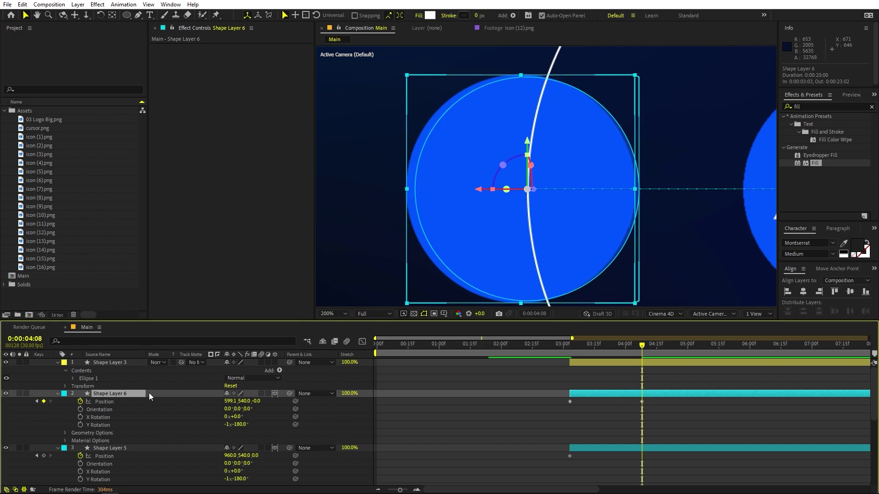
scroll(630, 152, "down", 1)
left_click_drag(615, 161, 365, 190)
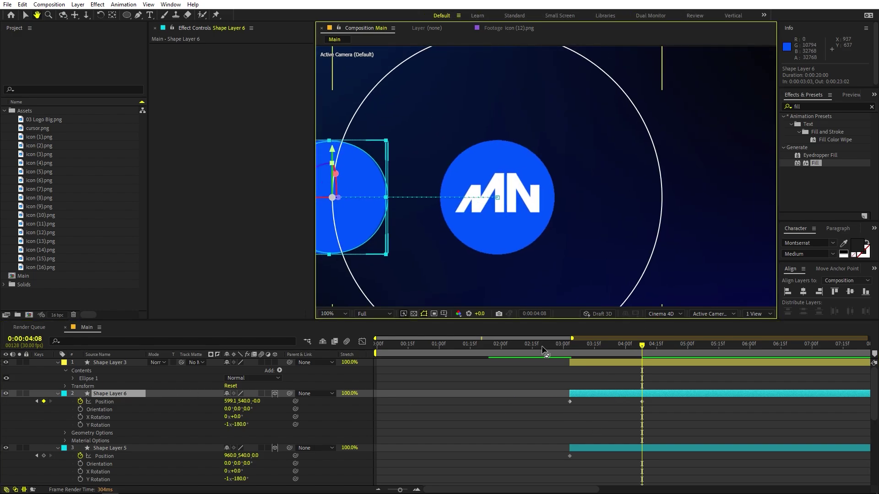
Move Shape Layer 5's circle up above the ring and scrub to check the spread.
left_click(623, 447)
left_click_drag(498, 149, 512, 40)
left_click_drag(508, 70, 560, 69)
scroll(533, 95, "up", 2)
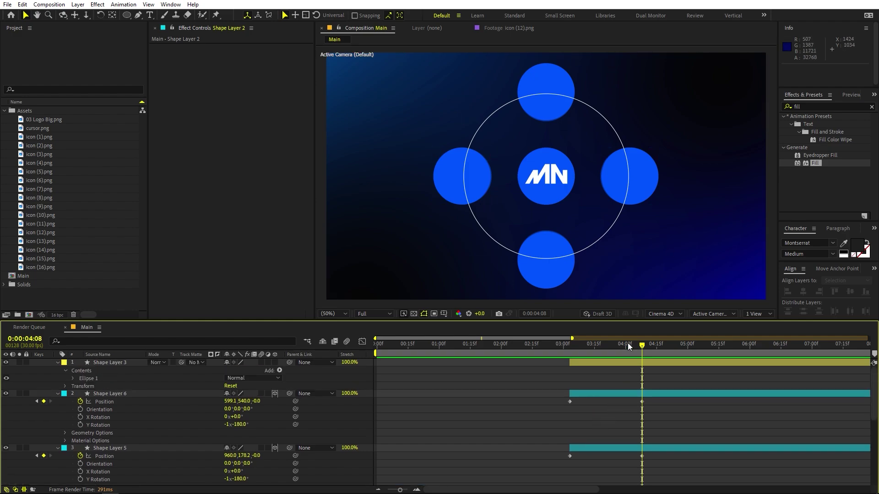
left_click_drag(628, 343, 650, 353)
left_click(597, 363)
Filter the timeline for 'size', key the ring's Size, and move that keyframe to 4:08.
left_click(570, 347)
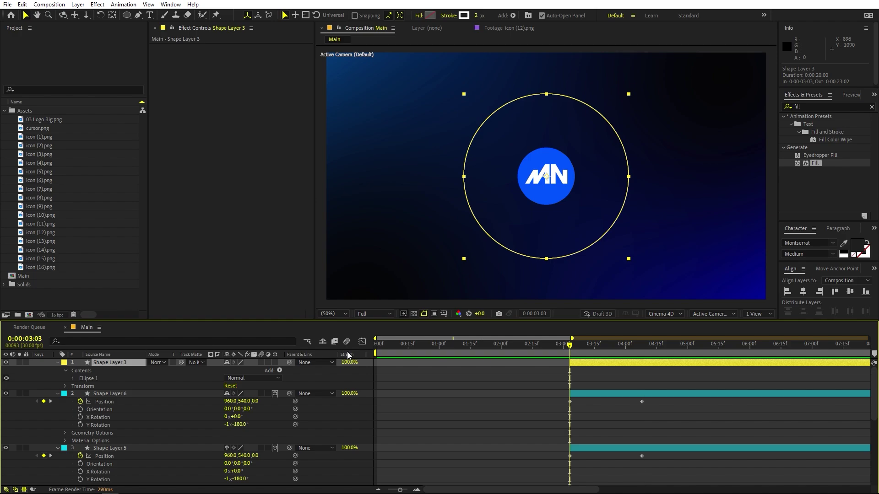
left_click(114, 340)
type("size")
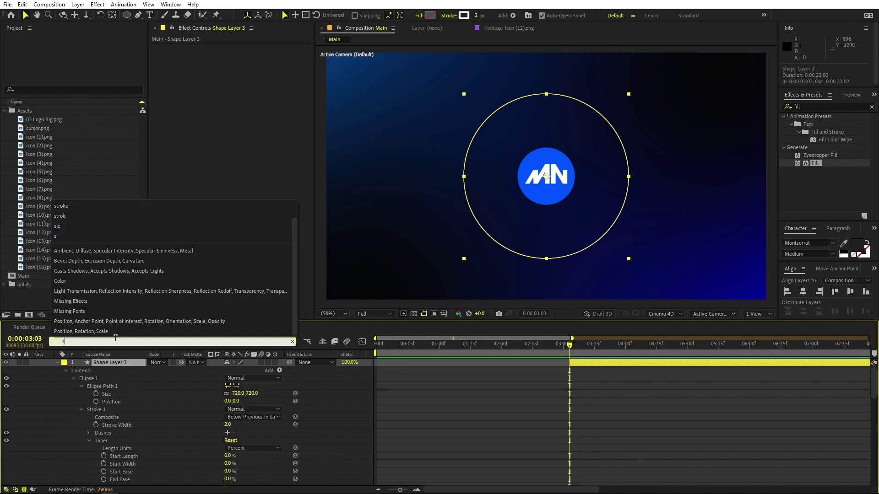
left_click(95, 387)
left_click(95, 394)
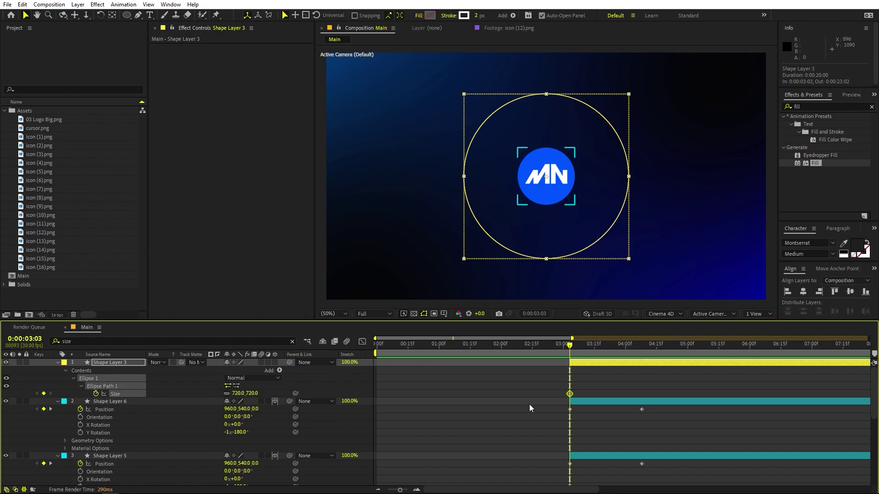
left_click_drag(569, 394, 642, 395)
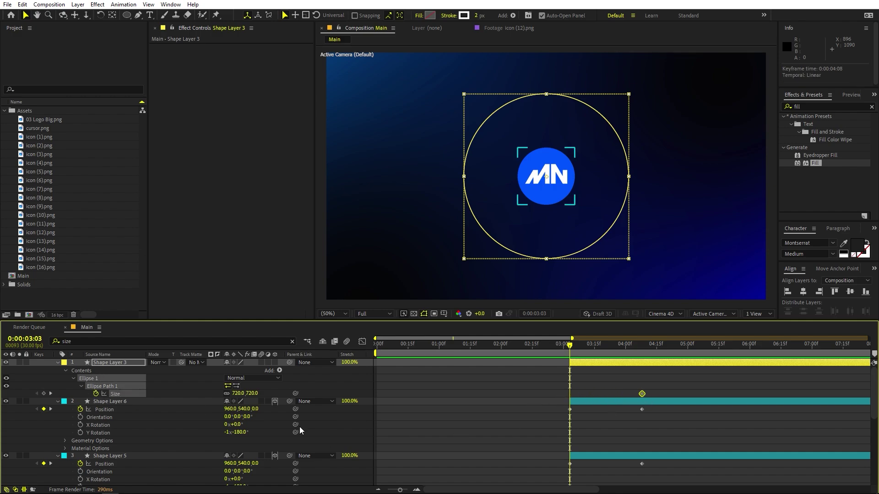
Set the ring's Size to 0 at 3:03 so it expands to 720 by 4:08.
left_click(238, 393)
type("0")
key("Return")
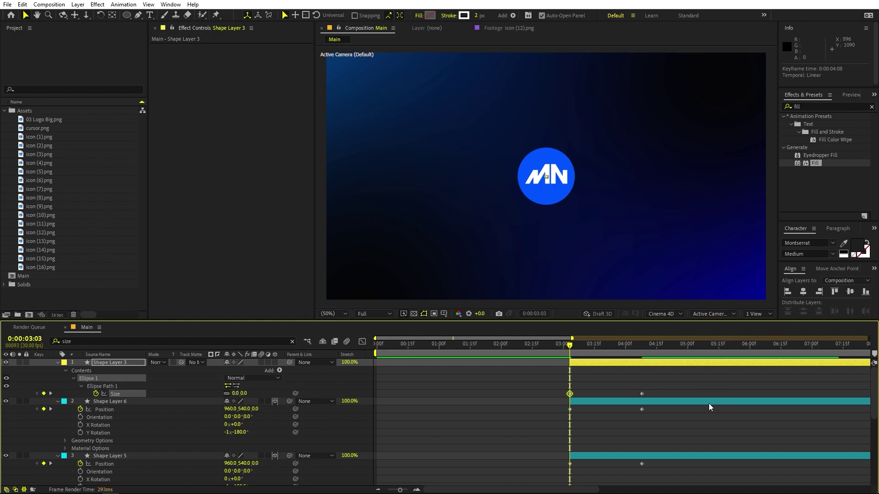
left_click_drag(572, 349, 644, 365)
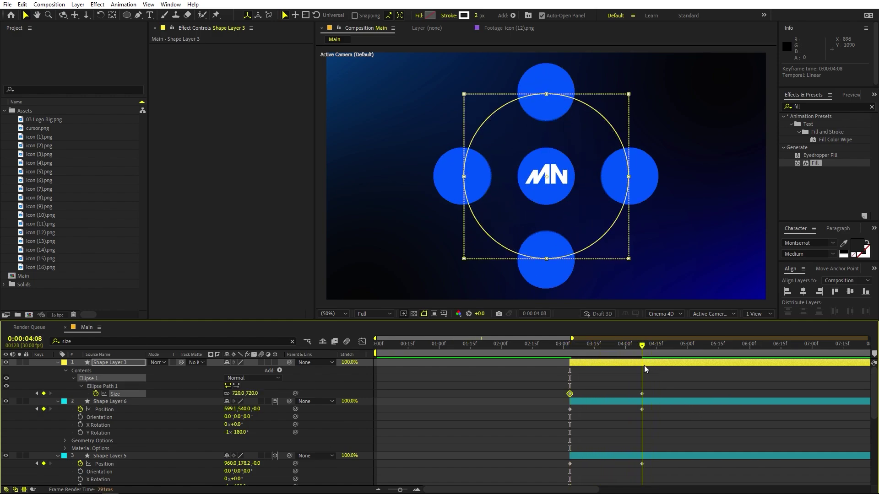
left_click(695, 397)
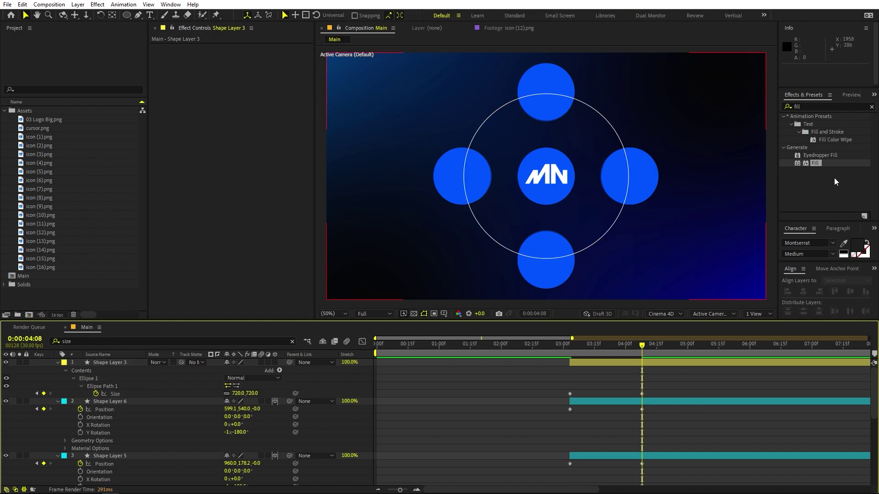
Select the ring layer together with all four blue circle layers.
scroll(583, 453, "down", 6)
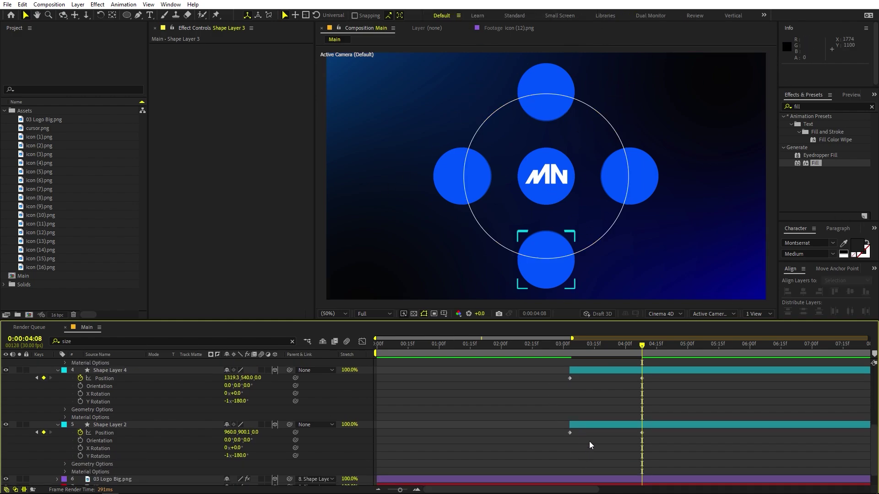
left_click(595, 425)
scroll(596, 425, "up", 6)
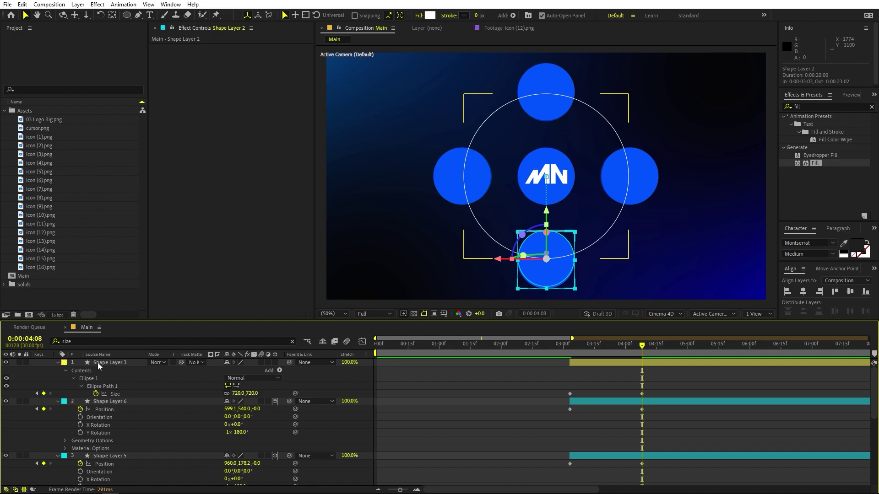
left_click(113, 362, "shift")
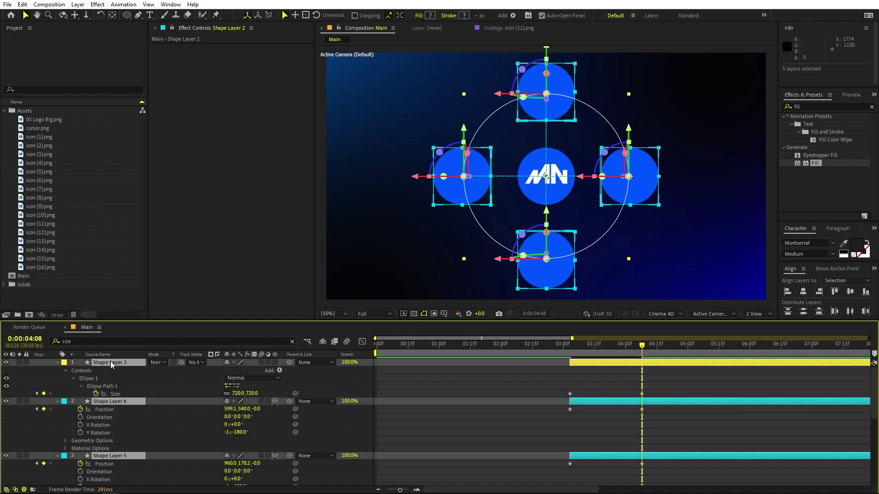
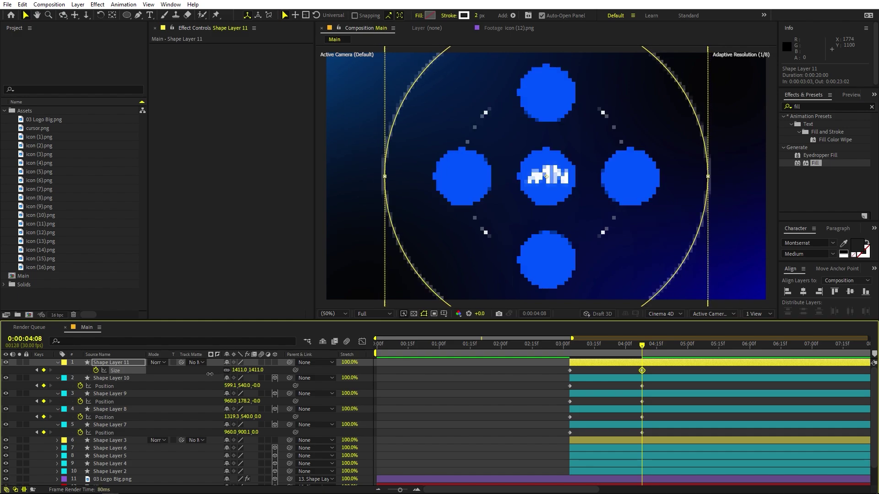
Slide the outer left circle, Shape Layer 10, out onto the outer ring at X 269.4.
left_click(624, 378)
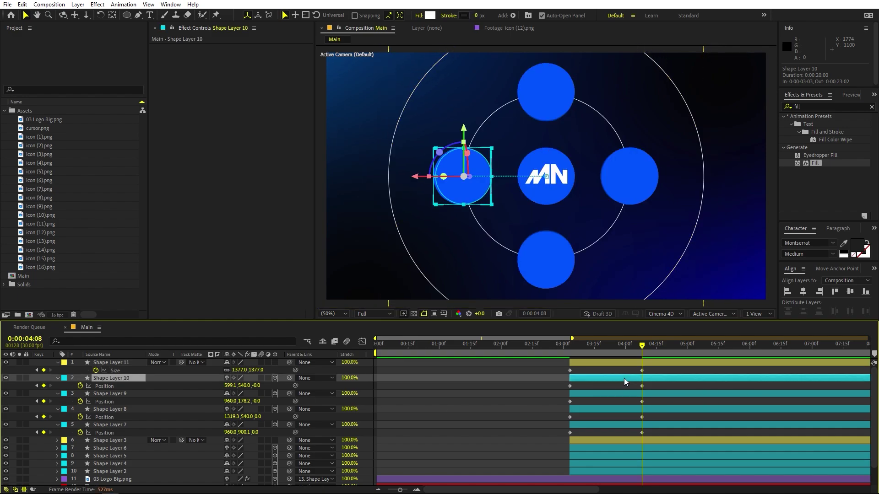
scroll(464, 200, "up", 4)
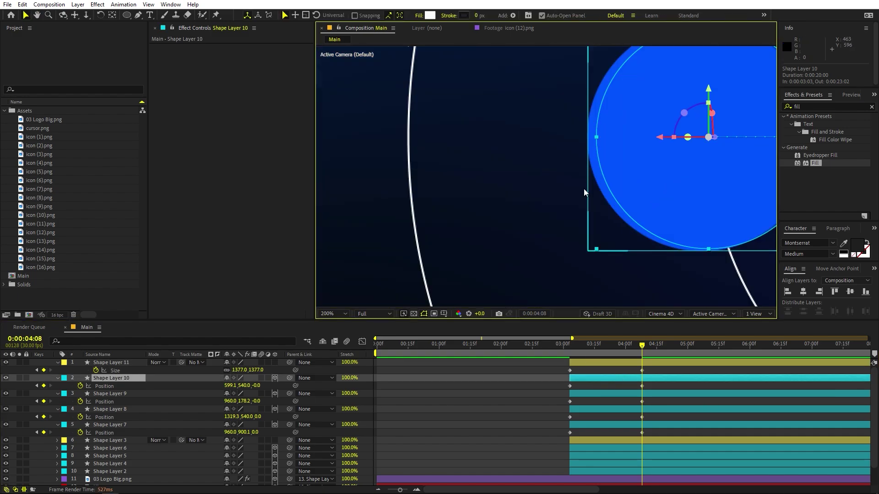
left_click_drag(638, 221, 373, 219)
scroll(373, 218, "down", 3)
left_click_drag(739, 219, 651, 219)
scroll(553, 247, "up", 1)
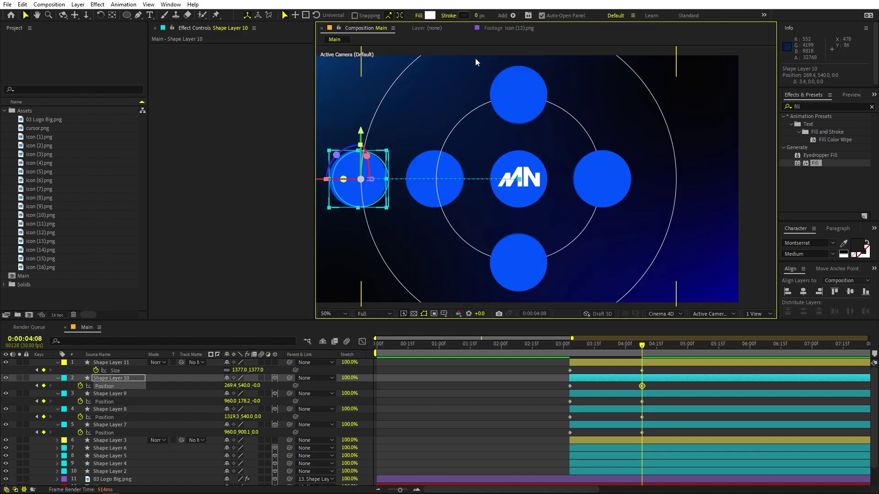
Slide the right circle, Shape Layer 8, out onto the outer ring at X 1648.
left_click(647, 401)
left_click(578, 128)
left_click_drag(608, 187, 653, 128)
scroll(655, 113, "up", 3)
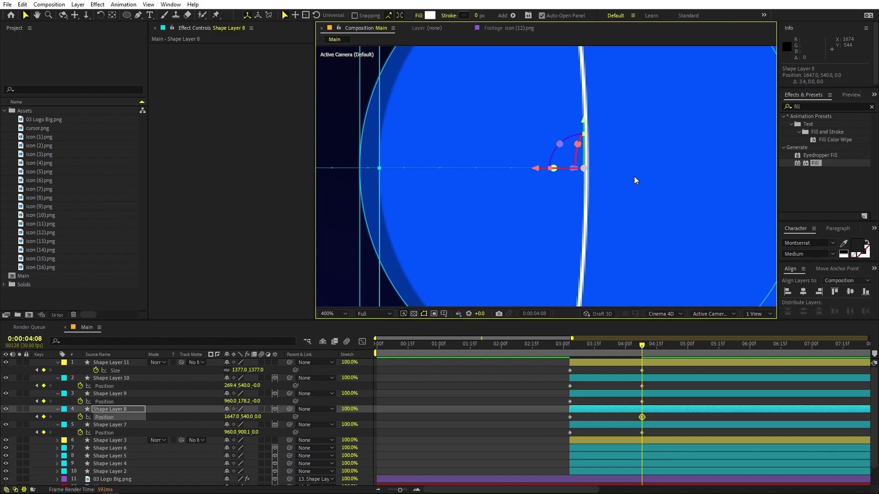
left_click_drag(634, 177, 635, 177)
key("shift+slash")
left_click(536, 402)
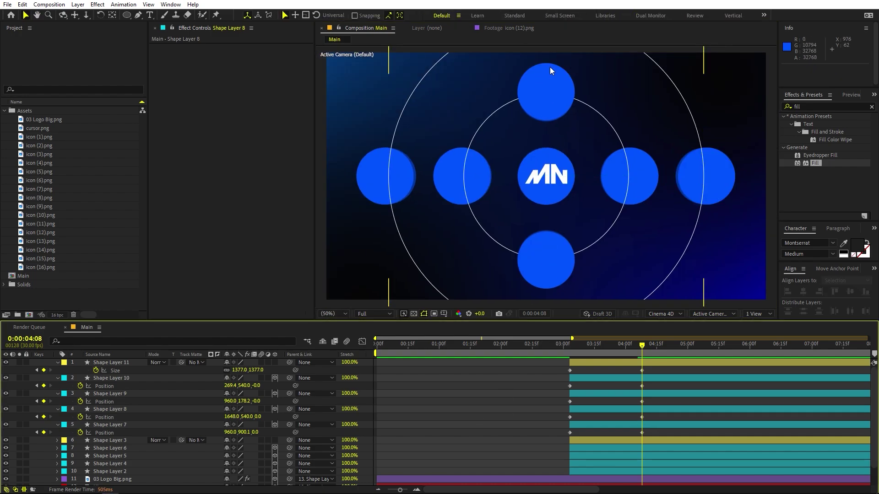
Shrink the outer ring, Shape Layer 11, slightly to Size 1377.
scroll(550, 67, "down", 2)
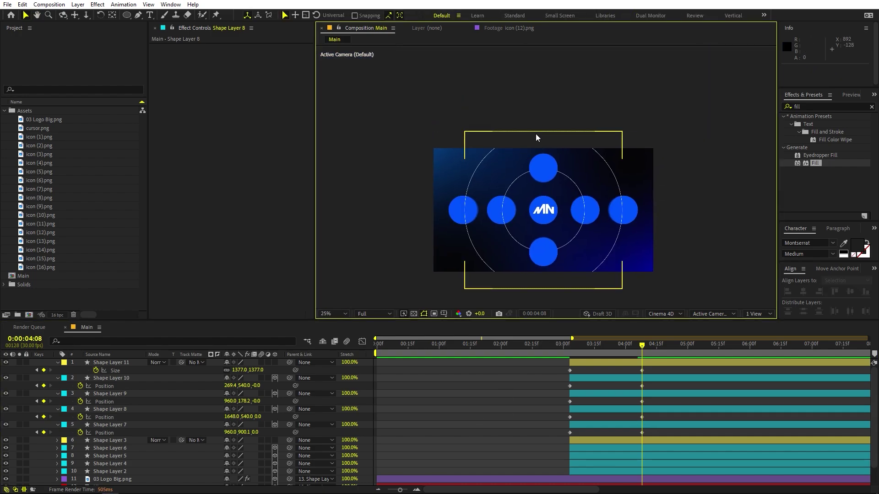
scroll(550, 201, "up", 2)
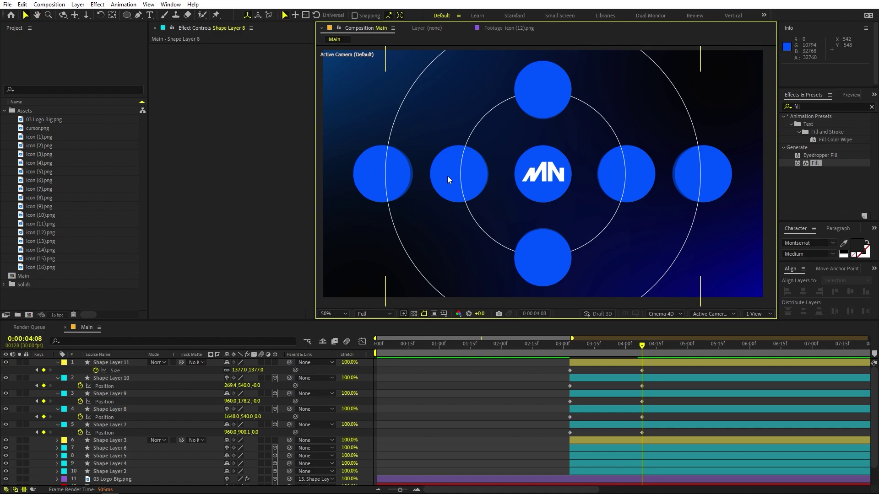
left_click(447, 176)
scroll(604, 444, "down", 1)
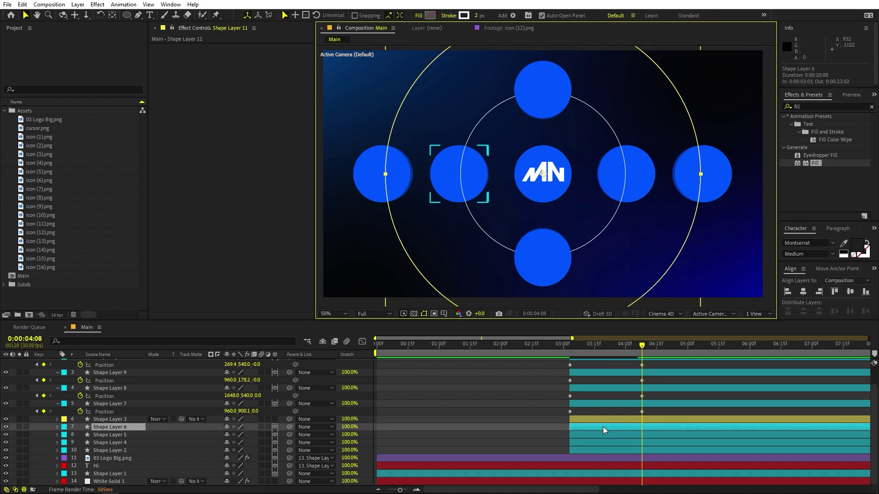
Compare the Position values of inner circle Shape Layer 6 and outer left circle Shape Layer 10.
left_click(603, 427)
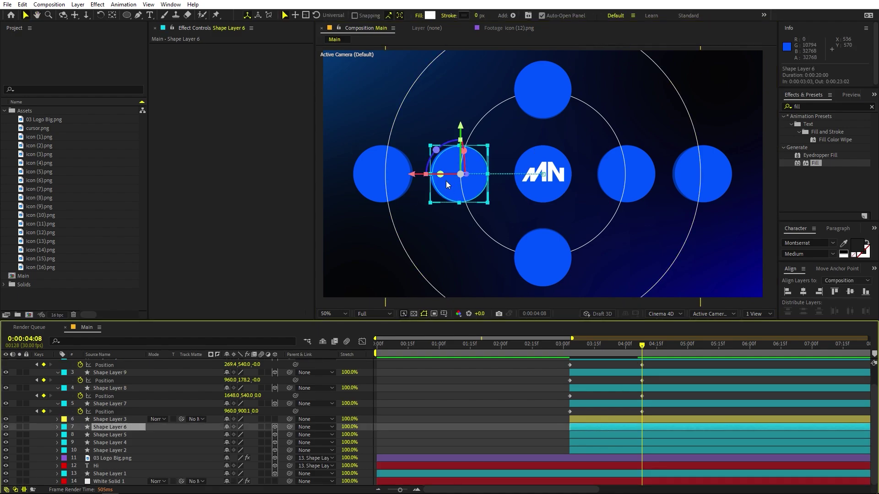
key("p")
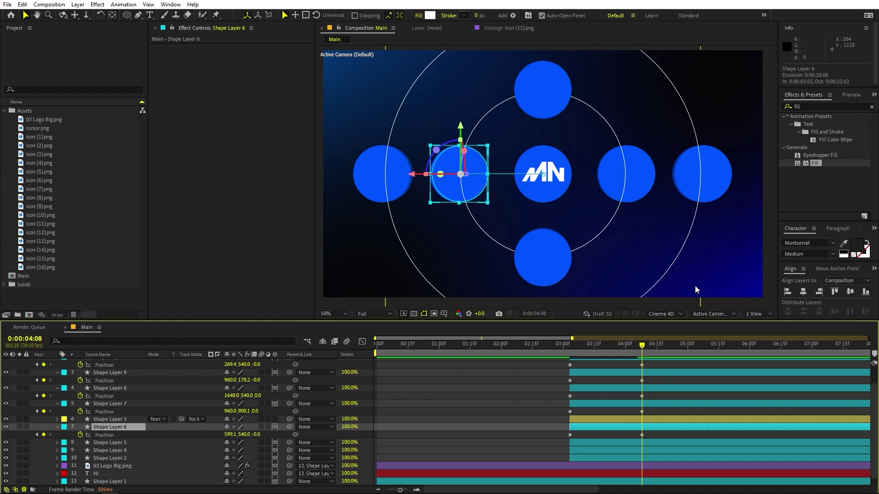
left_click(370, 174)
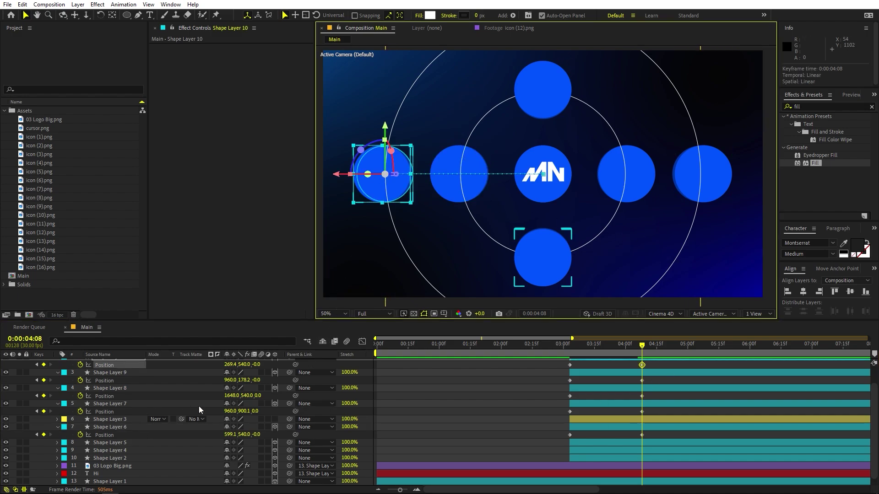
scroll(195, 411, "down", 1)
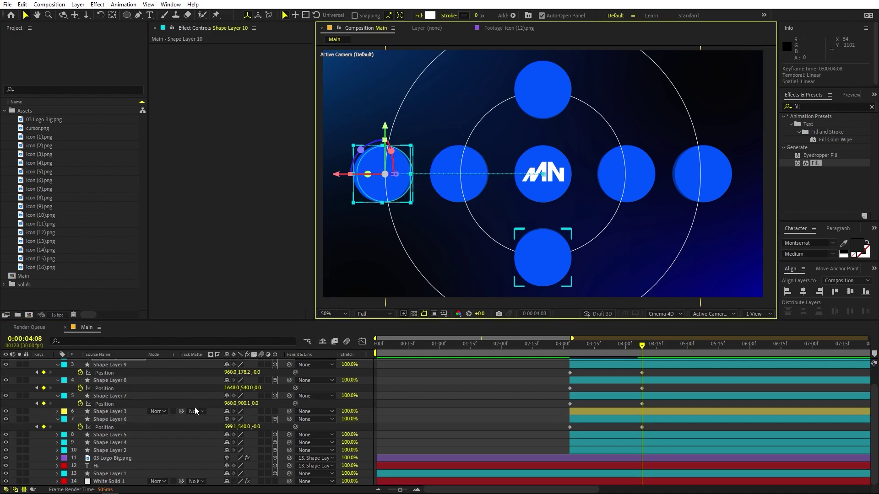
scroll(195, 410, "up", 1)
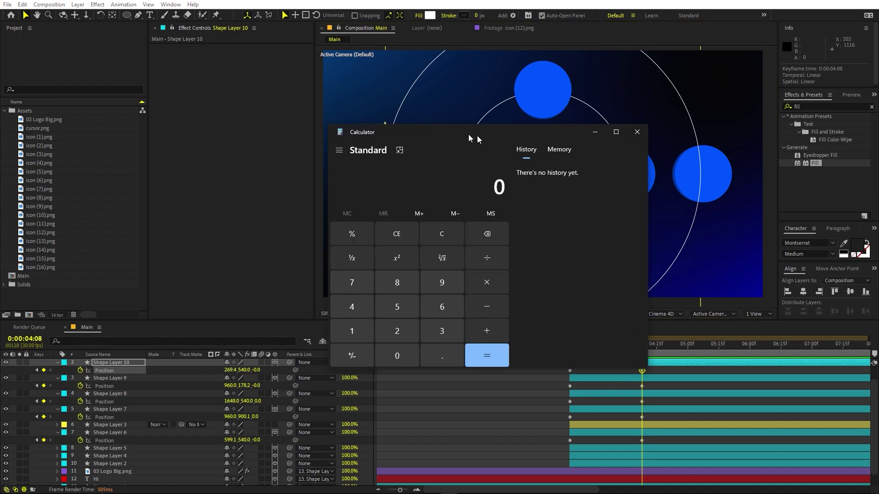
Compute 599 − 269 = 330 in Calculator, the circles' X gap, then close it.
left_click_drag(470, 136, 540, 139)
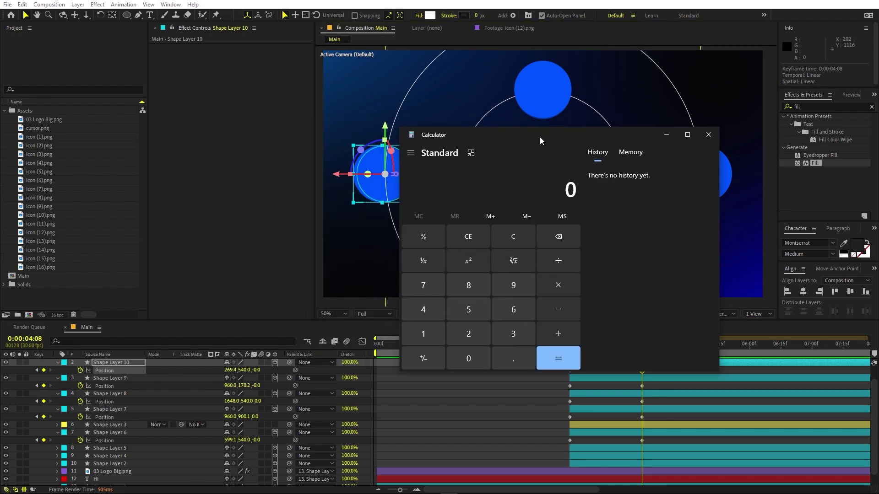
type("599")
key("minus")
type("269")
key("Return")
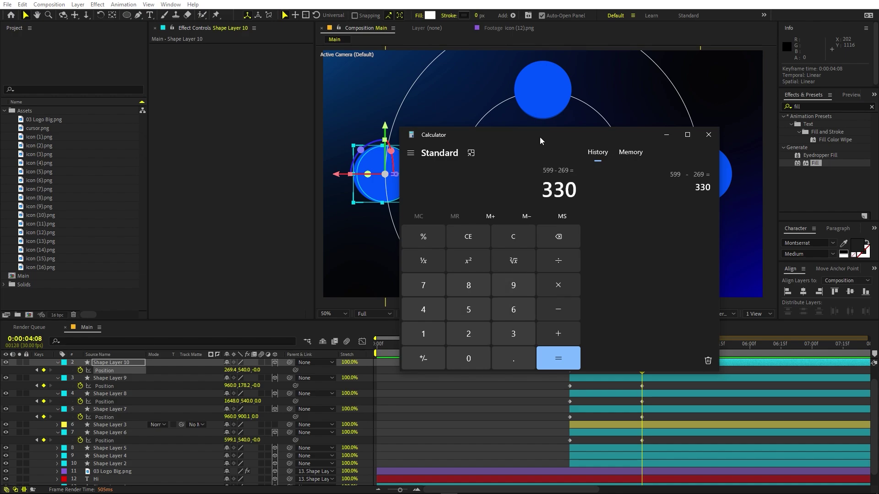
left_click(708, 134)
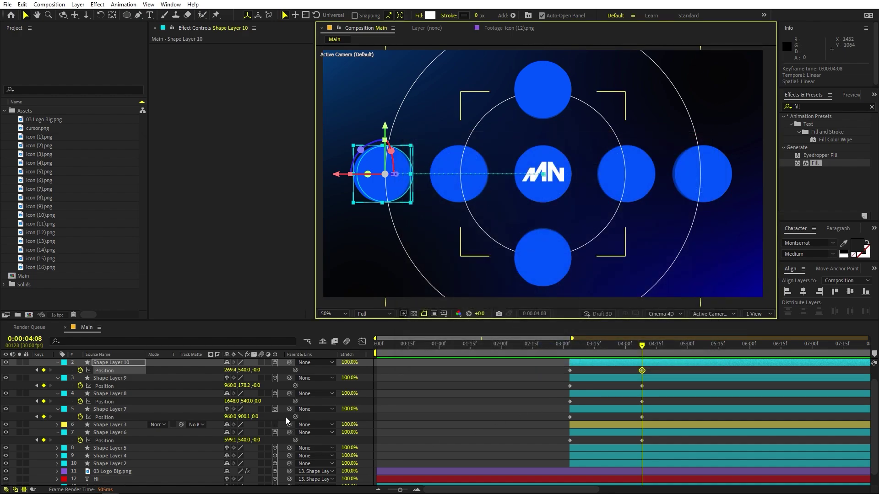
Raise the top circle to Y -151.8 and lower the bottom circle by 330 to Y 1230.1.
left_click(607, 378)
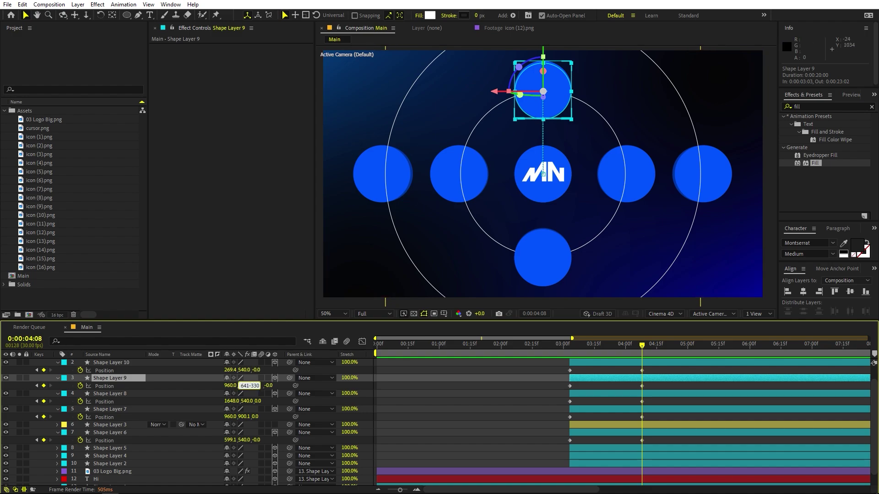
key("Return")
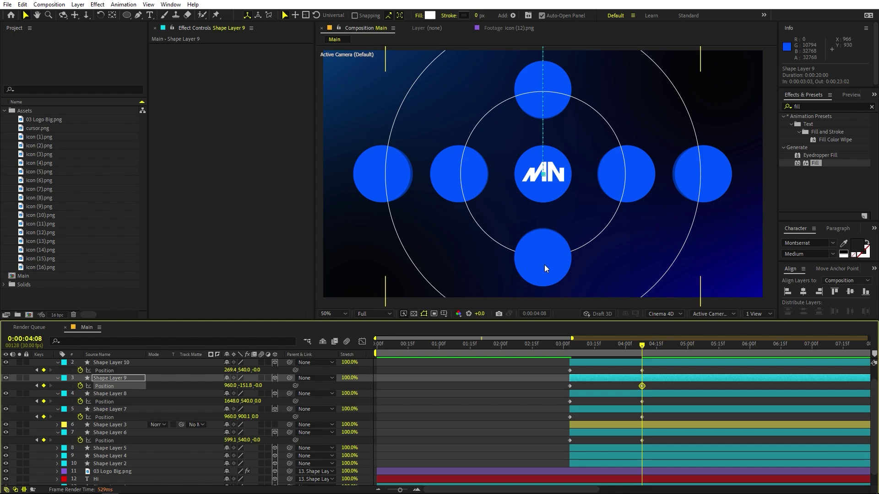
left_click(609, 397)
left_click(609, 409)
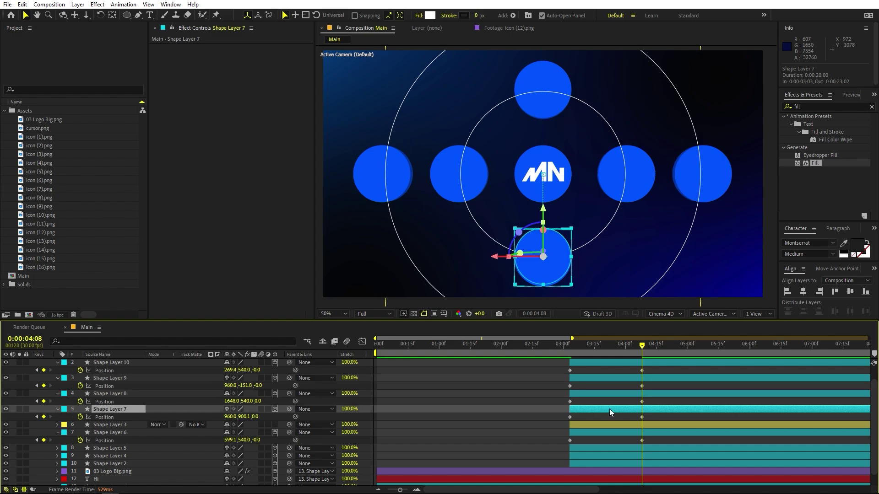
left_click(241, 416)
type("+330")
key("Return")
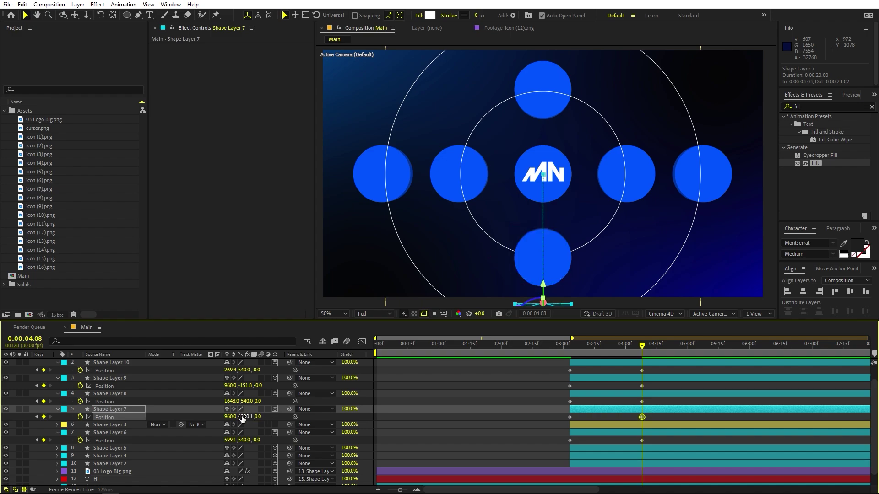
Zoom out to check the moved circles, then set the viewer magnification to Fit.
key("comma")
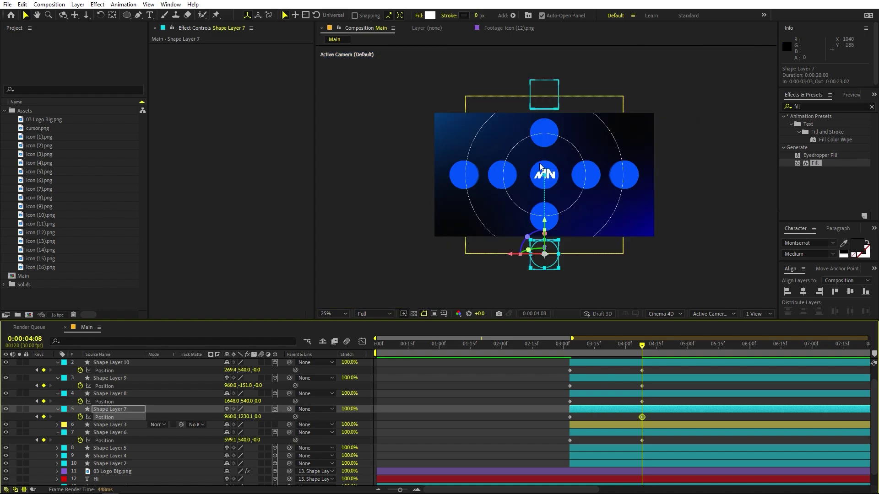
scroll(483, 416, "up", 1)
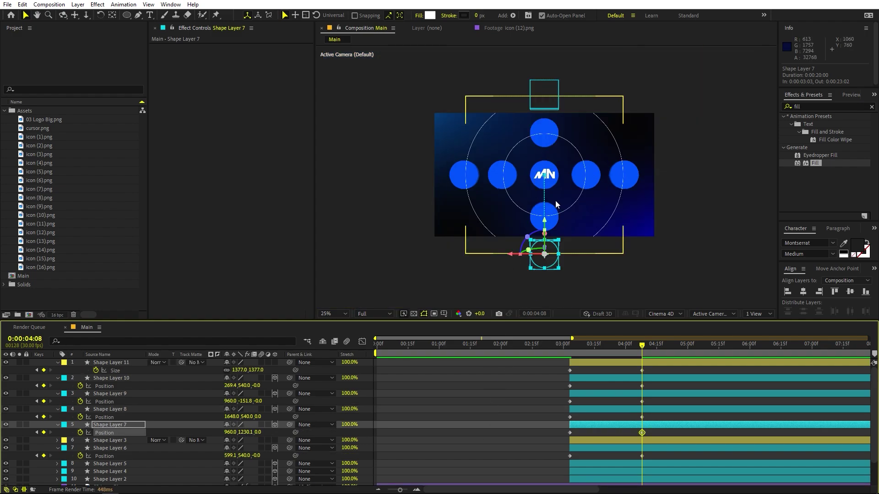
key("period")
left_click(329, 315)
left_click(344, 335)
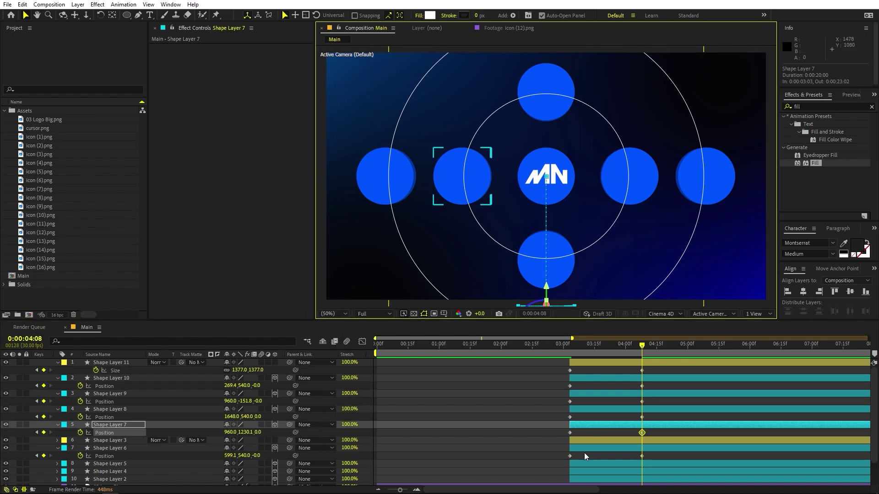
left_click(385, 184)
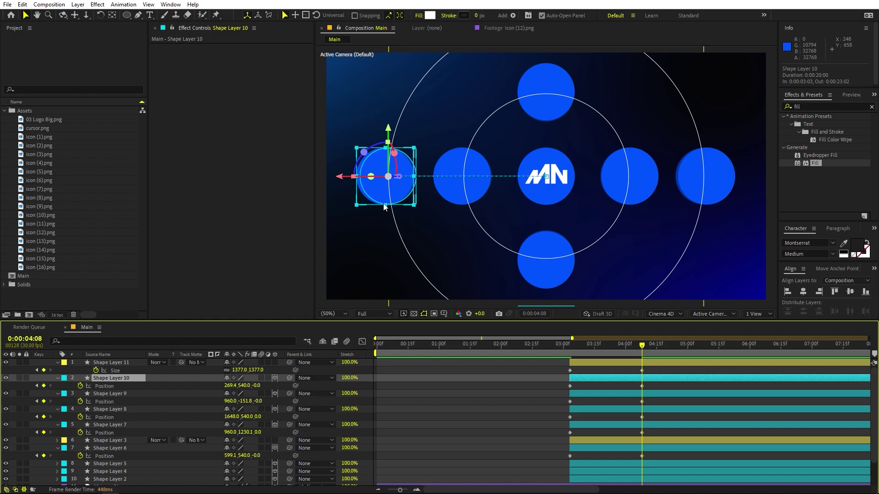
Duplicate the outer left circle and nudge the copy into the top-left corner.
key("ctrl+d")
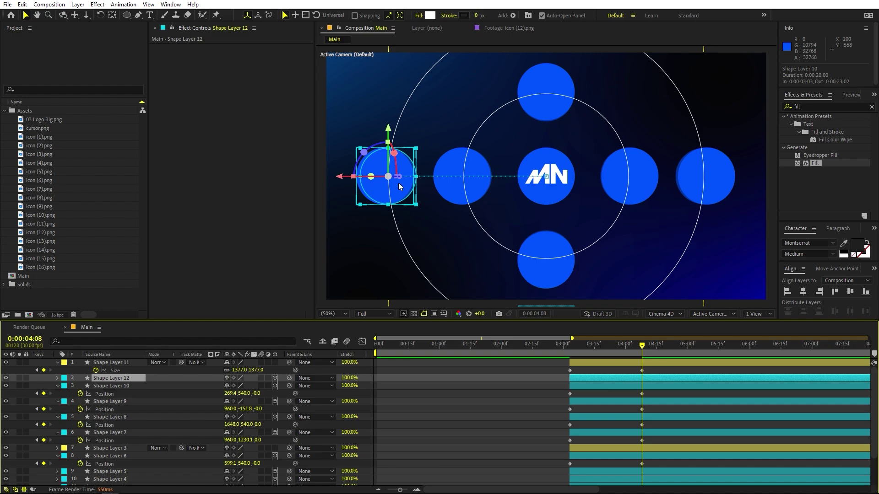
left_click_drag(541, 68, 553, 110)
key("shift+Up")
key("shift+Up")
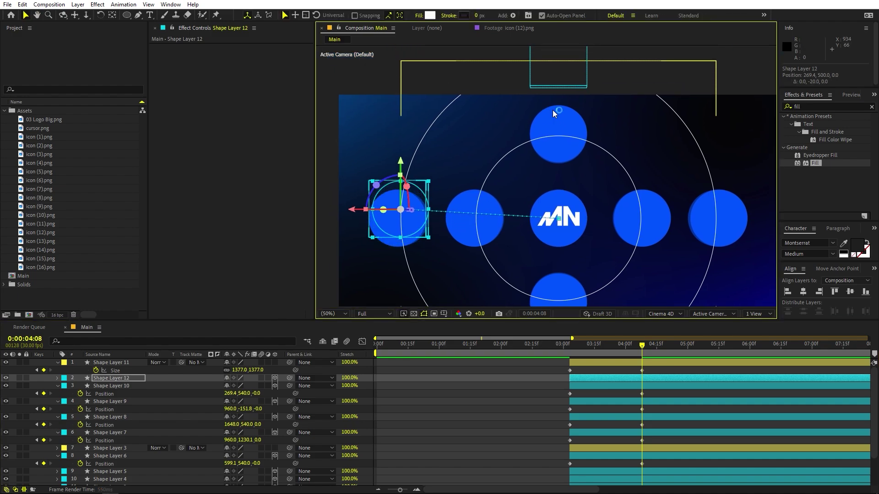
key("shift+Up")
key("shift+Up")
key("shift+Up")
key("shift+Up")
key("shift+Up")
key("shift+Up")
key("shift+Up")
key("shift+Up")
key("shift+Up")
key("shift+Up")
key("shift+Up")
key("shift+Up")
key("shift+Up")
key("shift+Up")
key("shift+Up")
key("shift+Up")
key("shift+Up")
key("shift+Up")
key("shift+Up")
key("shift+Up")
key("shift+Right")
key("shift+Right")
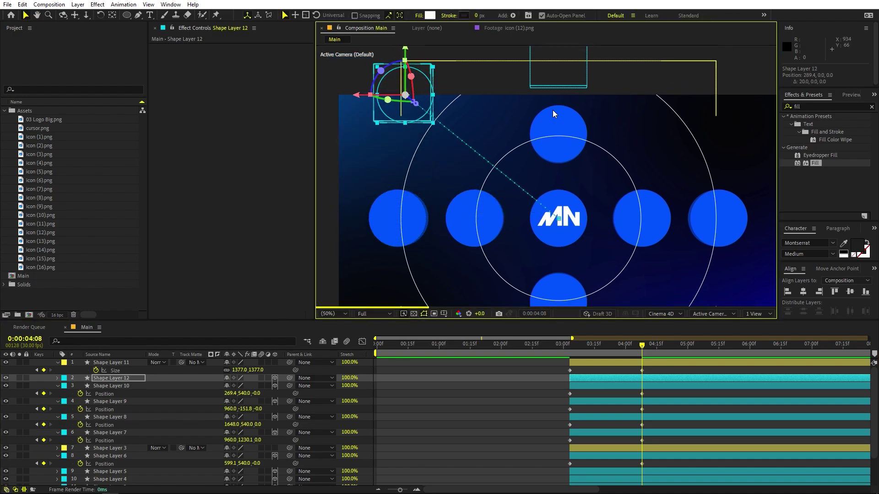
key("shift+Right")
key("shift+Right")
key("shift+Right")
key("shift+Right")
key("shift+Right")
key("shift+Right")
key("shift+Right")
key("shift+Right")
key("shift+Right")
key("shift+Right")
key("shift+Right")
key("shift+Right")
key("shift+Down")
key("shift+Down")
key("shift+Down")
key("shift+Down")
key("shift+Down")
key("shift+Down")
key("shift+Down")
key("shift+Down")
key("shift+Down")
key("shift+Down")
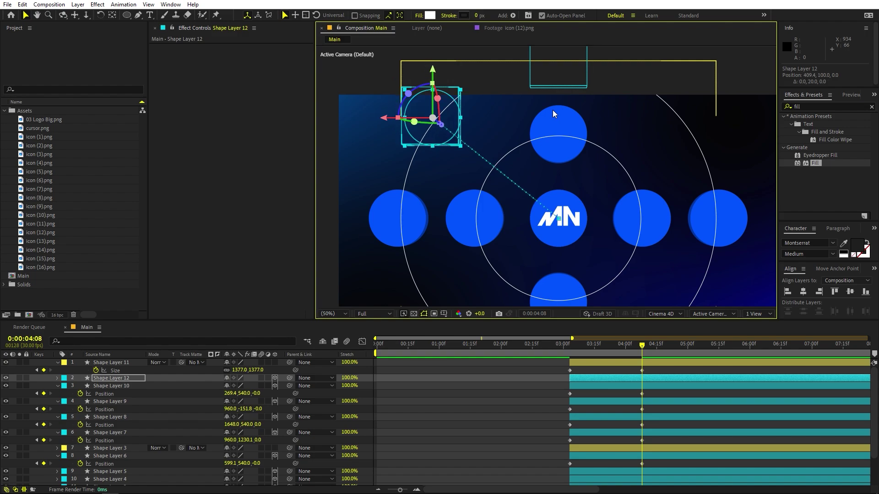
key("shift+Down")
key("shift+Down")
key("shift+Right")
key("shift+Right")
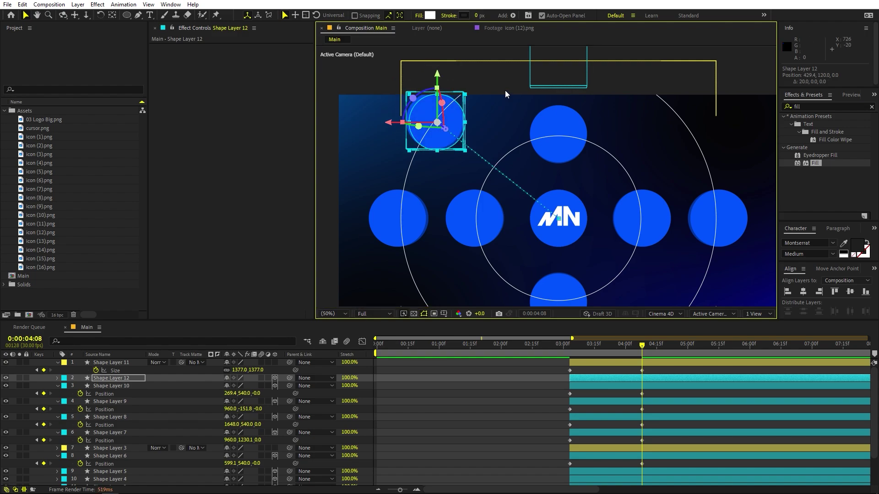
scroll(505, 94, "up", 4)
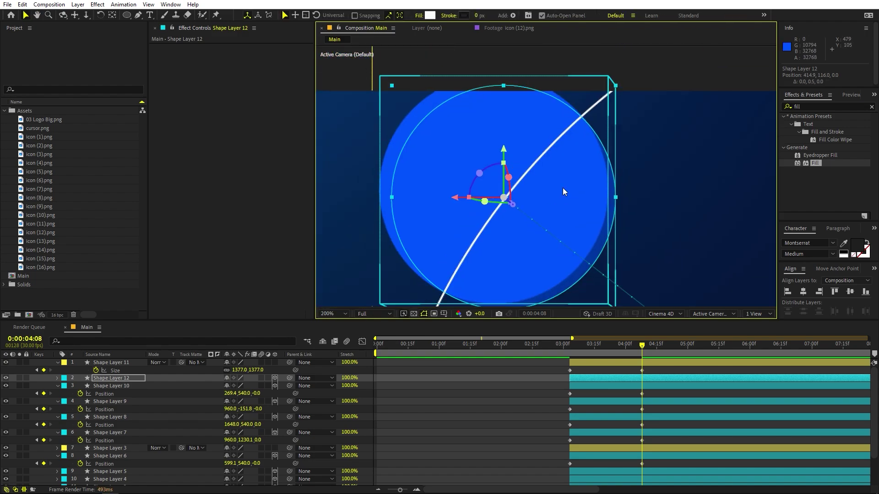
key("Right")
key("shift+slash")
left_click(587, 378)
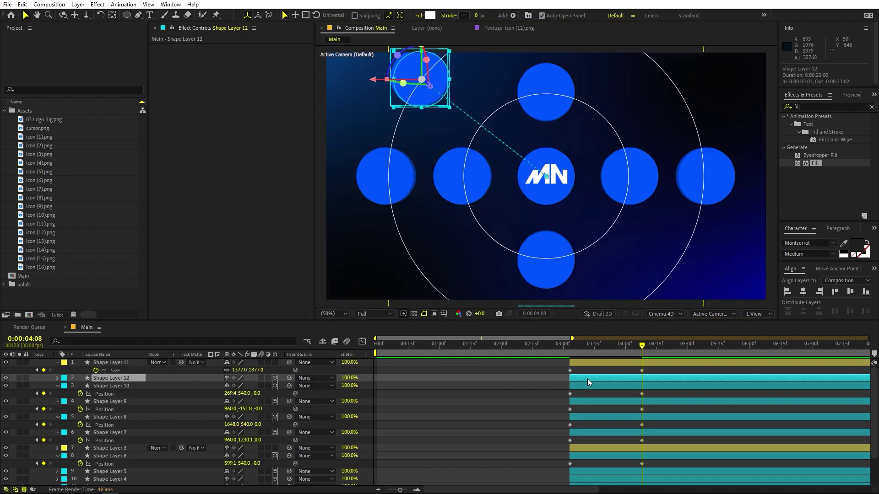
Make three more copies and place them in the top-right, bottom-right and bottom-left corners.
key("ctrl+d")
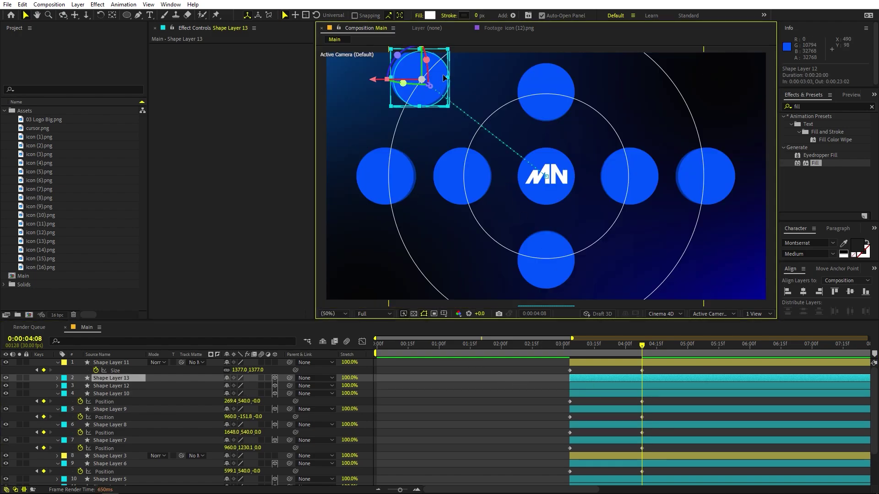
left_click_drag(443, 74, 701, 72)
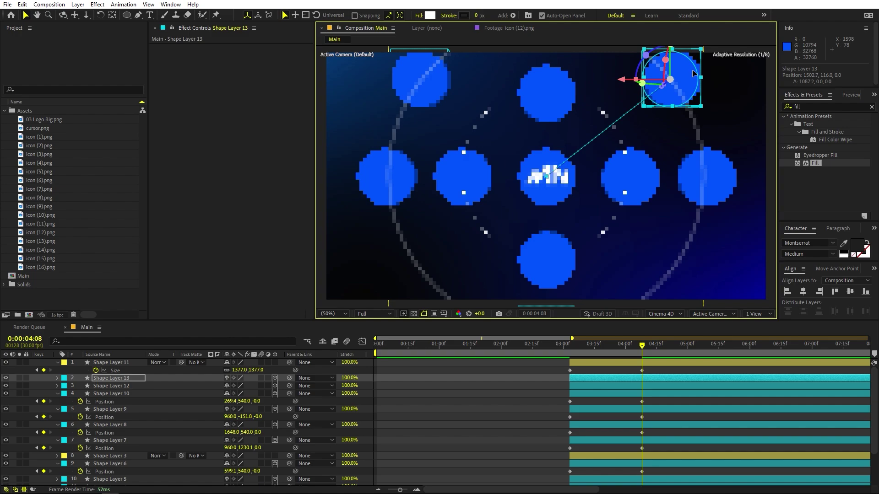
scroll(675, 92, "down", 2)
key("ctrl+d")
left_click_drag(551, 173, 551, 268)
scroll(552, 269, "up", 4)
left_click_drag(526, 197, 526, 208)
scroll(686, 183, "down", 2)
key("ctrl+d")
left_click_drag(706, 176, 454, 176)
scroll(627, 163, "down", 1)
key("shift+slash")
left_click(621, 369)
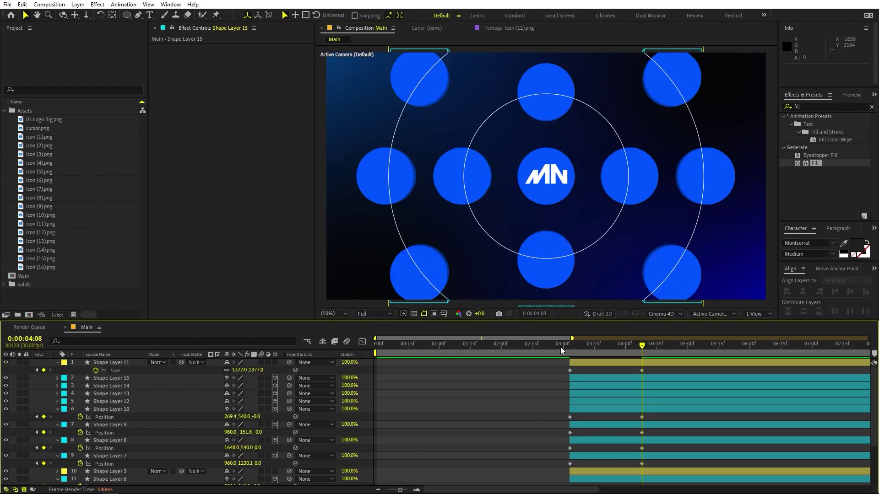
Preview the circle animation from just before the circles appear.
left_click(560, 346)
key("space")
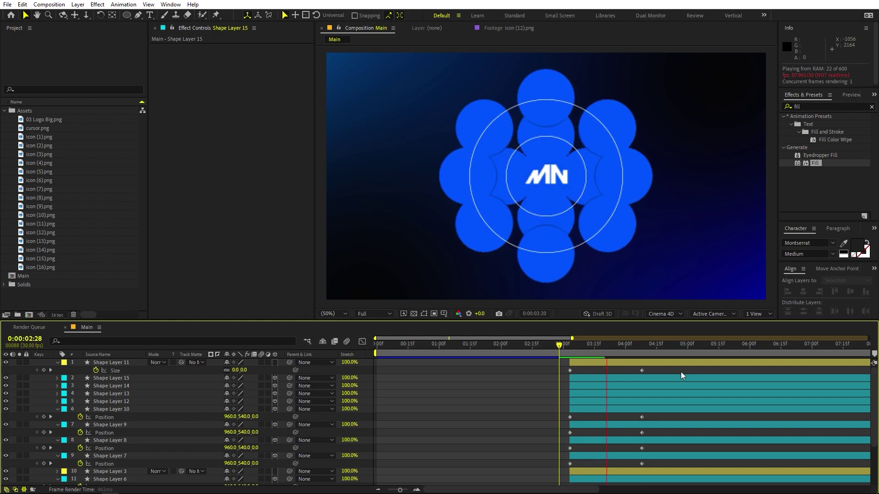
left_click(642, 348)
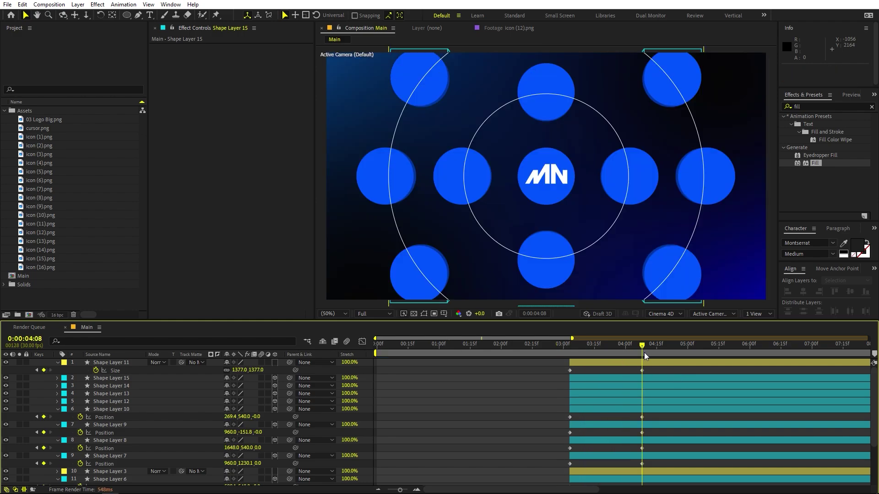
Move the corner circle layers above Shape Layer 11 and the inner circles above Shape Layer 3.
left_click(118, 364)
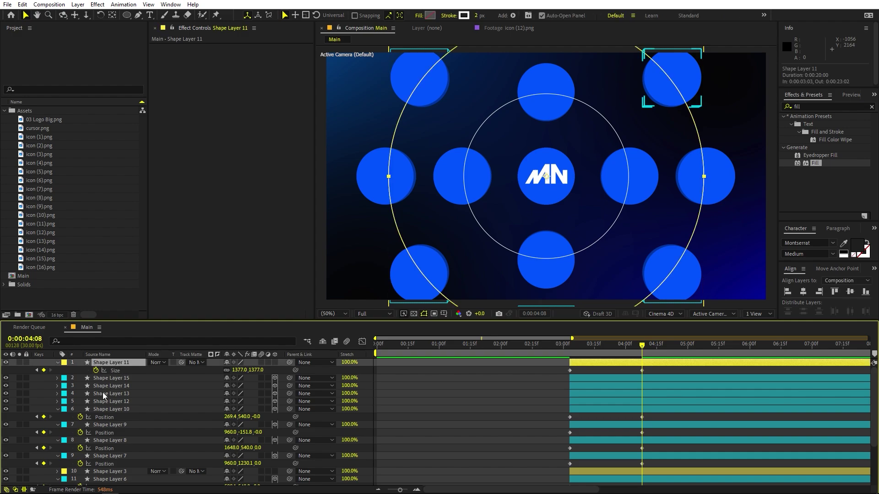
left_click(105, 379)
left_click(610, 456, "shift")
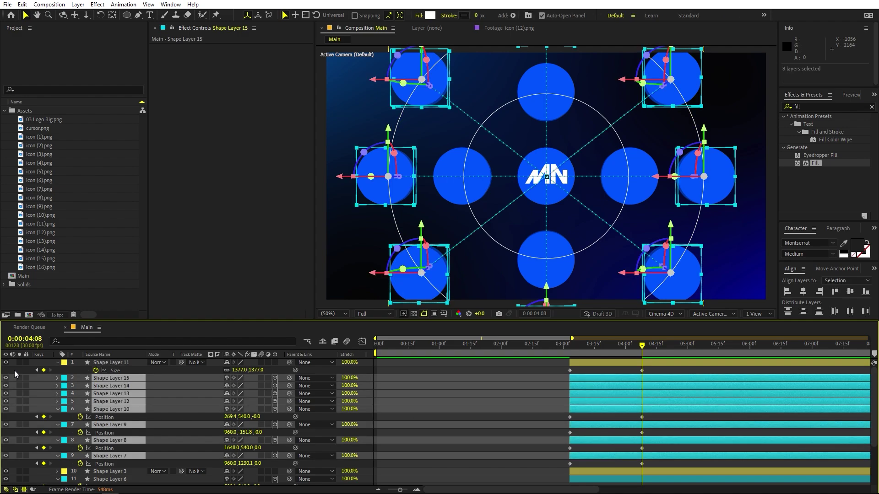
left_click_drag(103, 380, 101, 359)
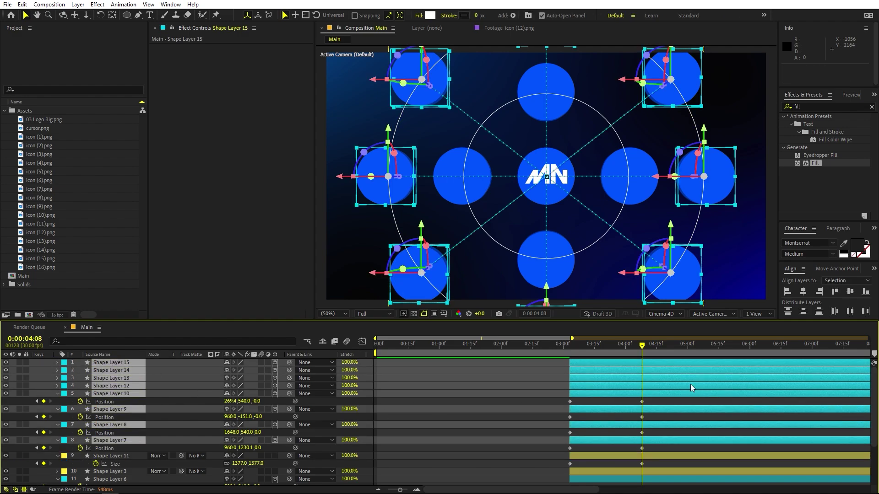
scroll(568, 435, "down", 3)
left_click(589, 448)
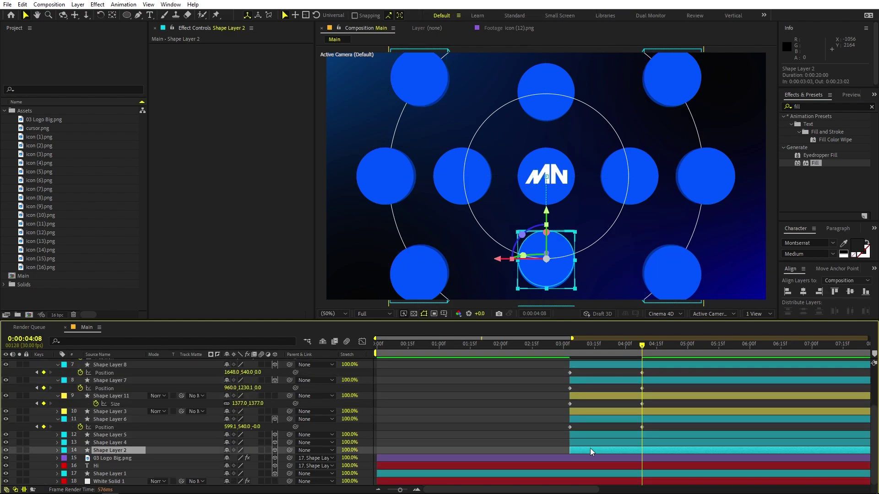
left_click(575, 421, "shift")
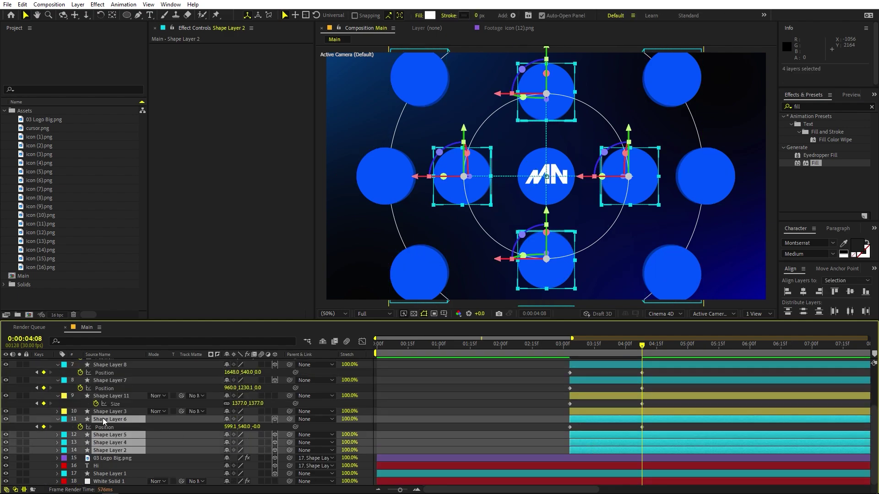
left_click_drag(104, 421, 107, 411)
Select the Shape Layer 3–15 keyframes at 3:03 and 4:08 and apply Easy Ease.
left_click(656, 197)
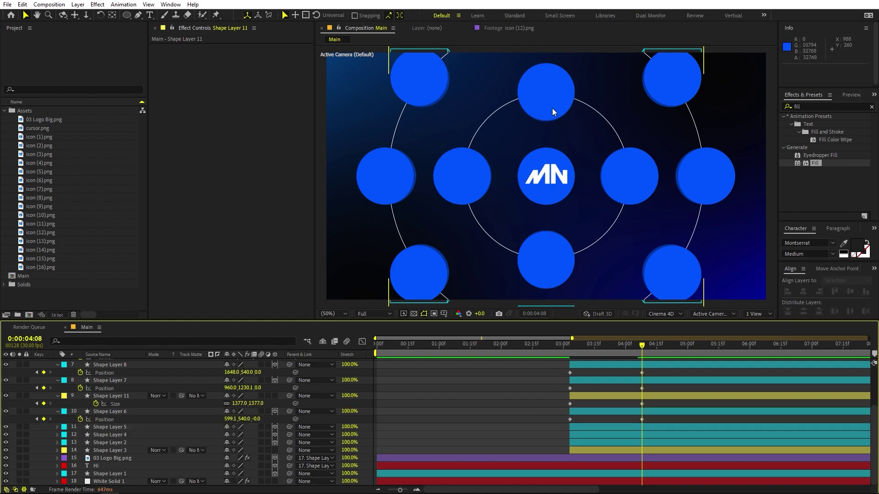
mouse_move(577, 354)
left_mouse_down()
mouse_move(551, 353)
mouse_move(566, 353)
left_mouse_up()
left_click(116, 442)
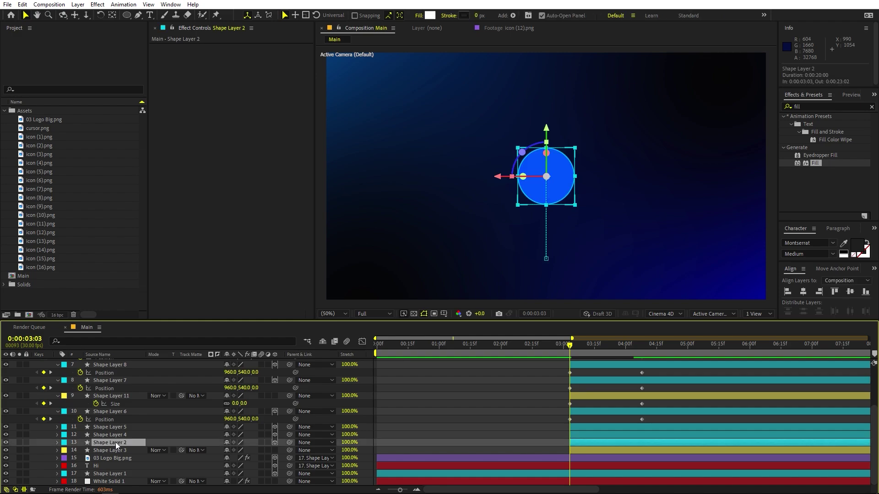
left_click(114, 451)
scroll(95, 375, "up", 3)
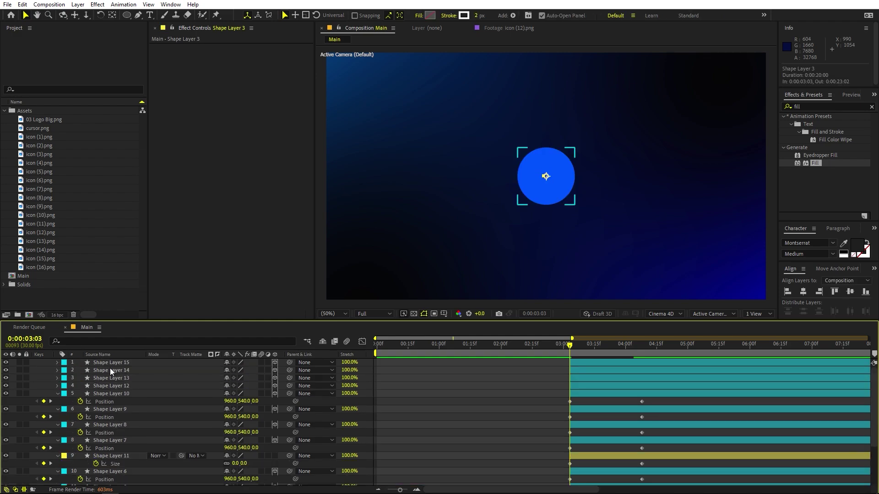
left_click(110, 364, "shift")
scroll(499, 382, "down", 3)
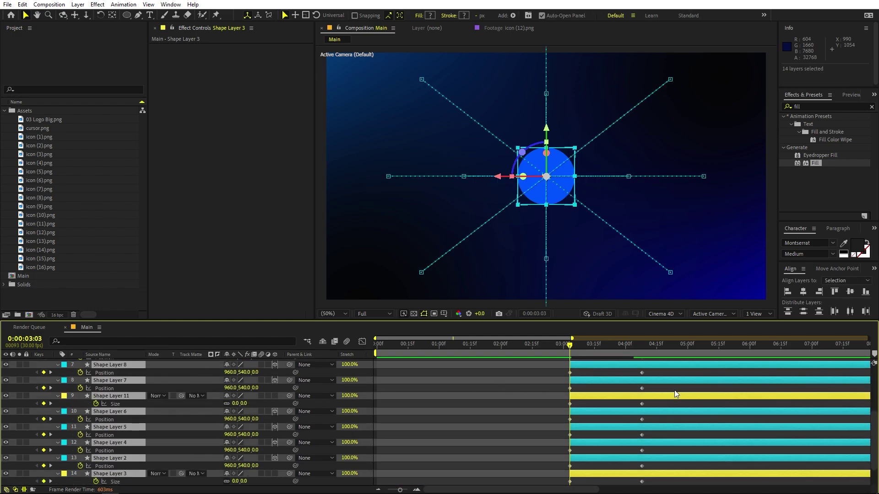
scroll(675, 391, "up", 3)
left_click_drag(661, 371, 534, 447)
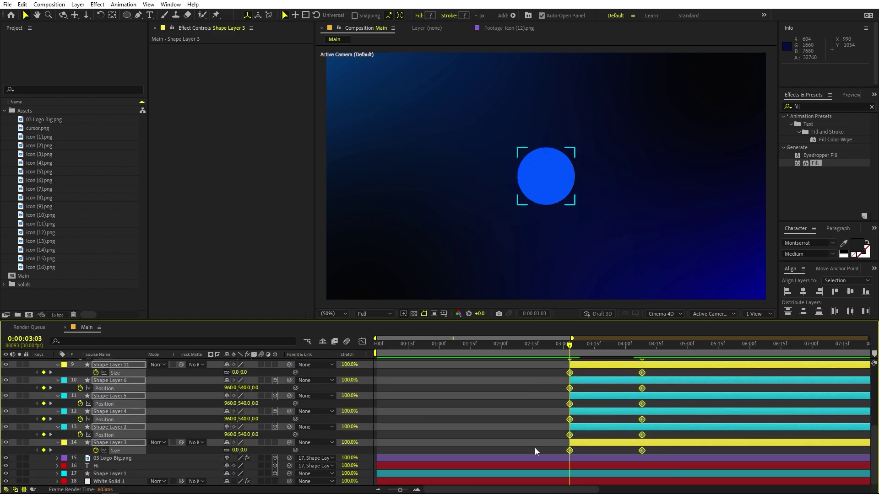
key("F9")
In the speed graph, reshape the influence handles to spike after 3:03 and taper into 4:08, then preview.
left_click(363, 342)
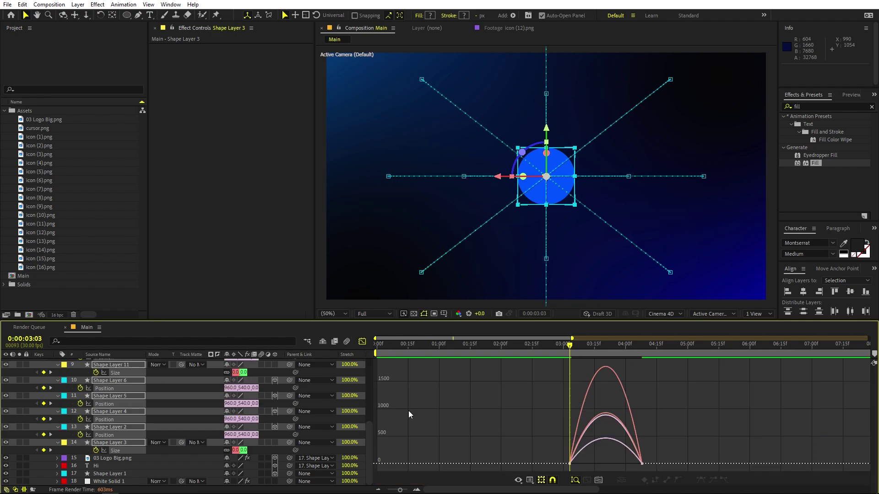
scroll(408, 411, "up", 3)
key("space")
left_click_drag(596, 404, 435, 386)
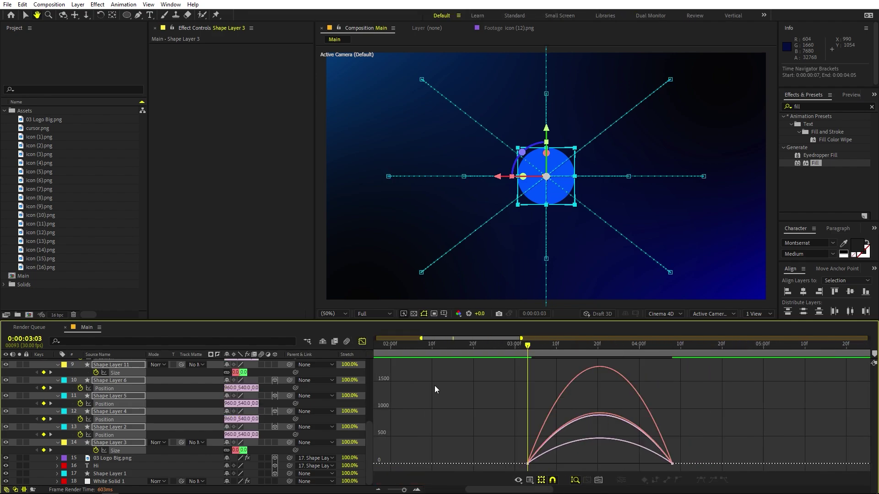
left_click_drag(822, 362, 578, 457)
left_click_drag(502, 444, 561, 462)
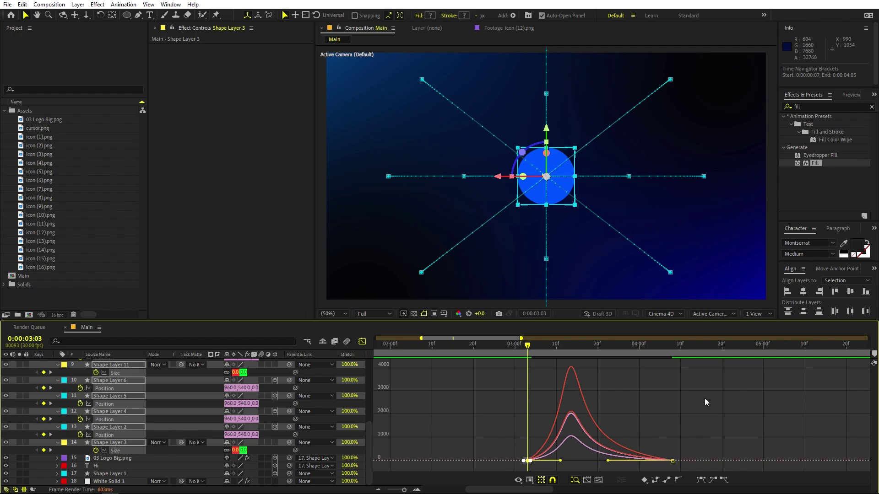
key("space")
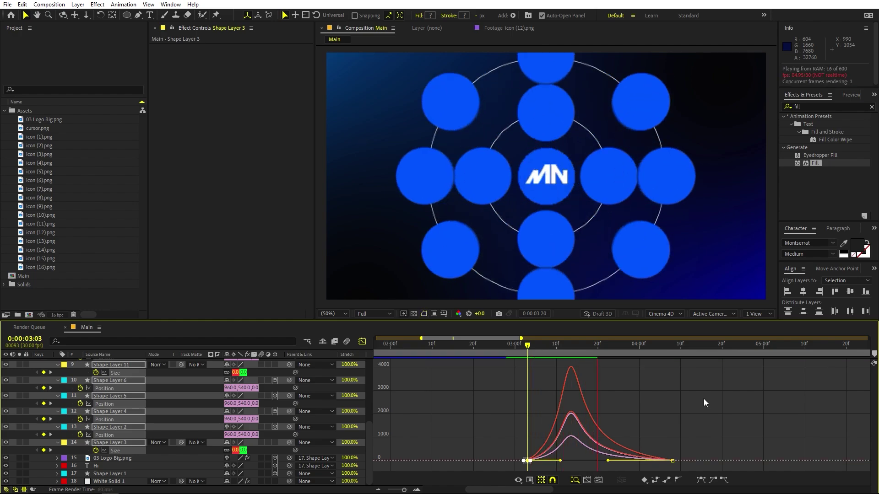
Shift the circles' end keyframes to 4:11, collapse all layer properties, and return to 3:03.
left_click(363, 341)
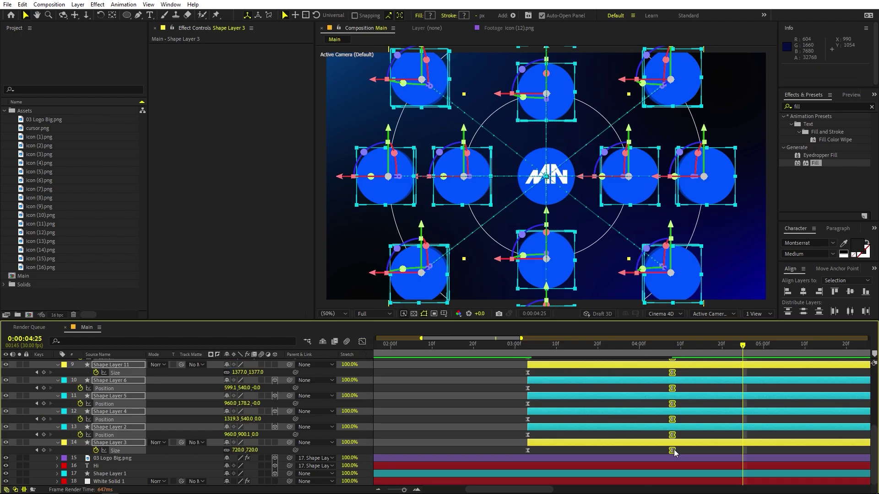
left_click_drag(674, 451, 687, 452)
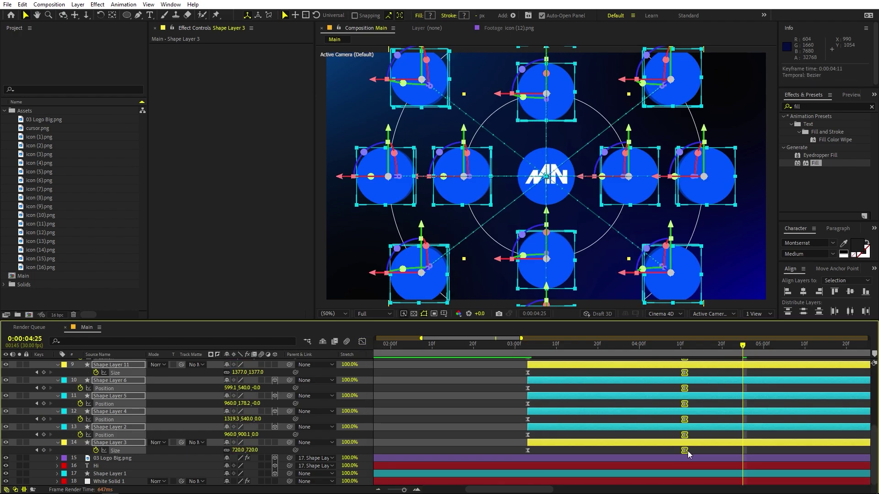
scroll(574, 378, "up", 5)
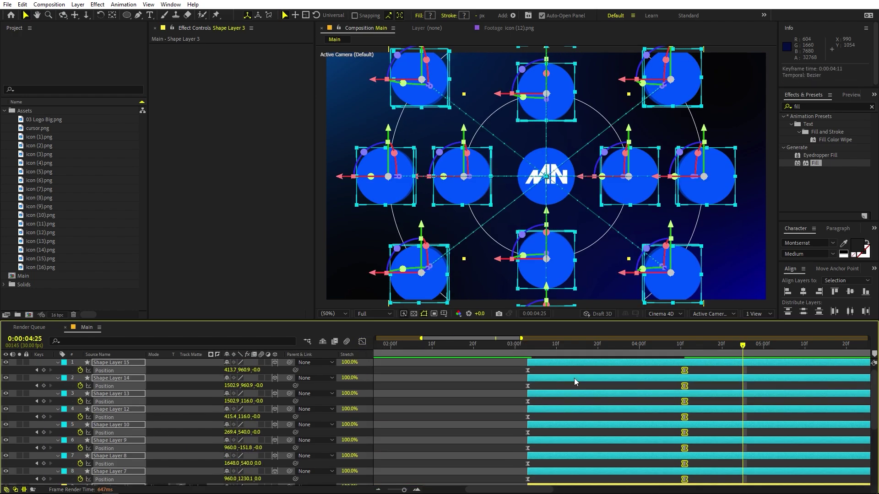
key("ctrl+a")
key("u")
left_click(485, 388)
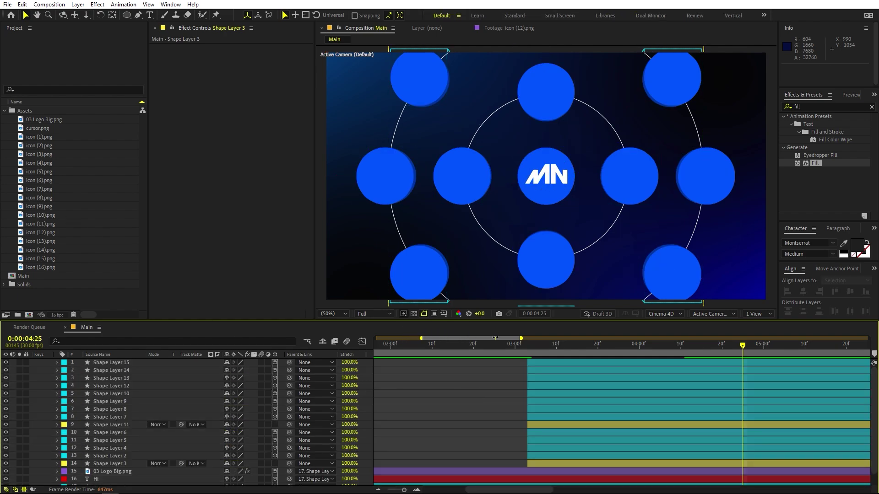
mouse_move(537, 350)
left_mouse_down()
mouse_move(544, 347)
mouse_move(534, 349)
left_mouse_up()
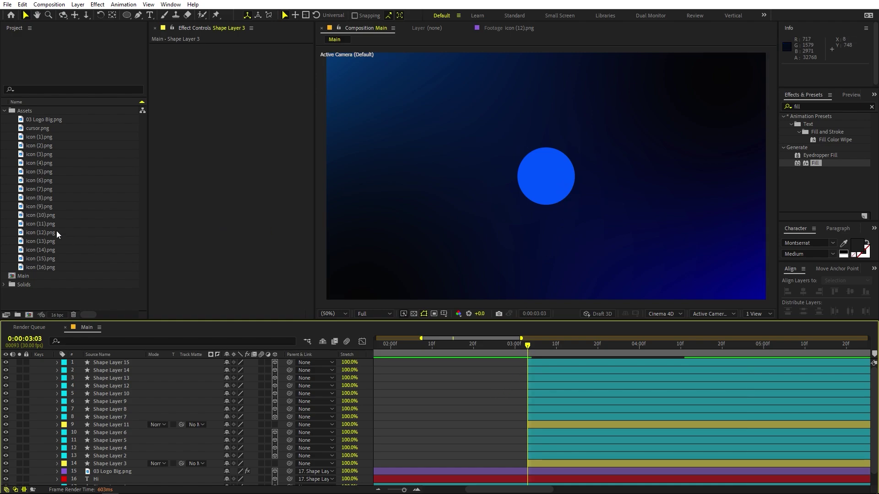
Add icon (1).png above Shape Layer 3 and make it start at the current time.
left_click(42, 137)
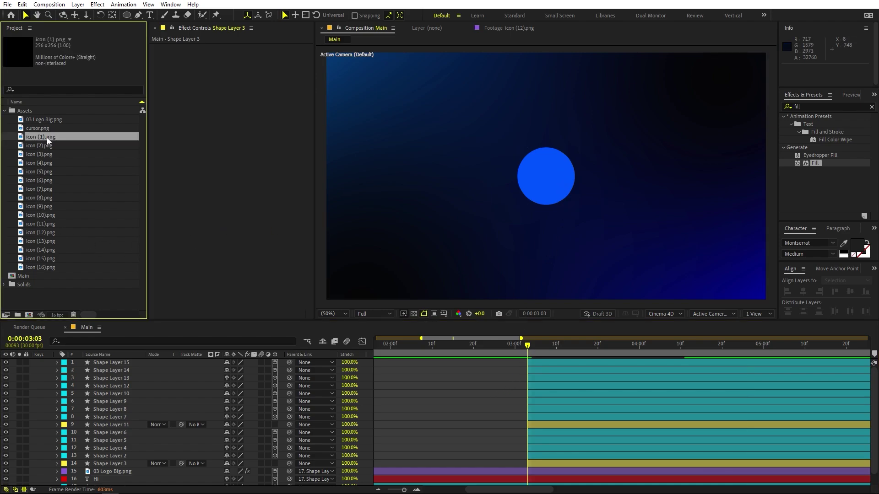
left_click_drag(47, 137, 129, 451)
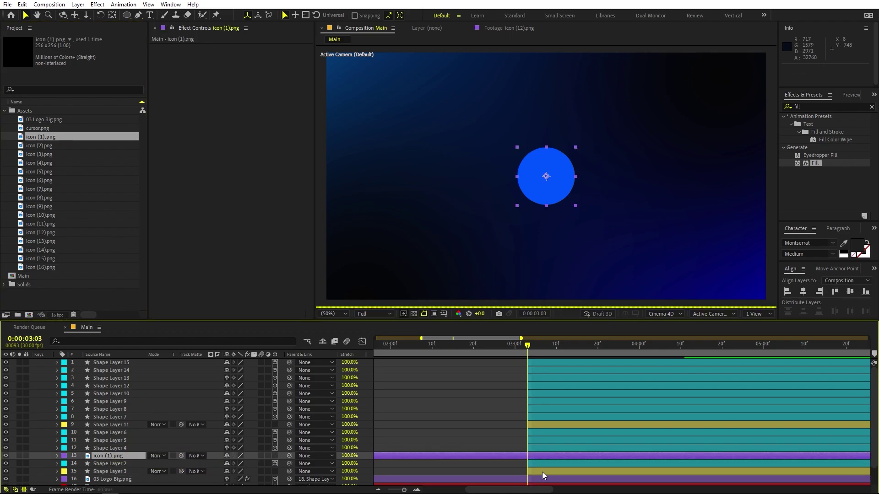
left_click(413, 457)
key("[")
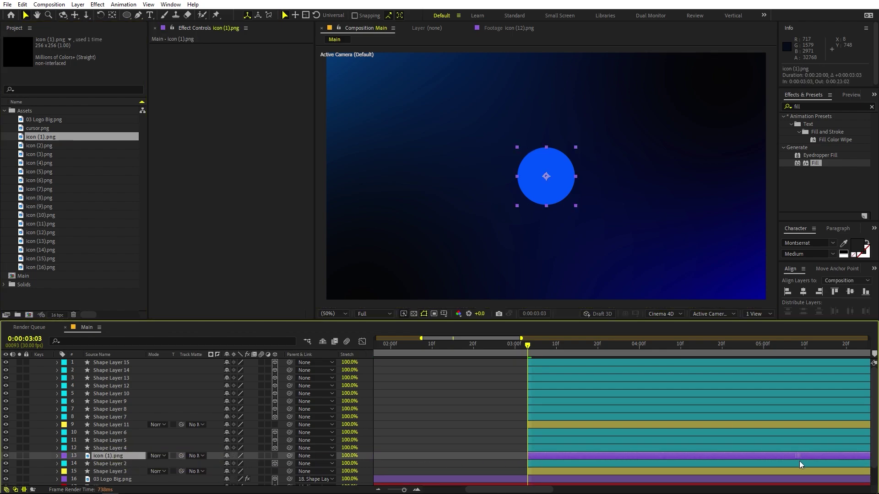
Add icon (2) and the remaining icon images between the shape layers in the Main timeline.
left_click_drag(55, 146, 531, 442)
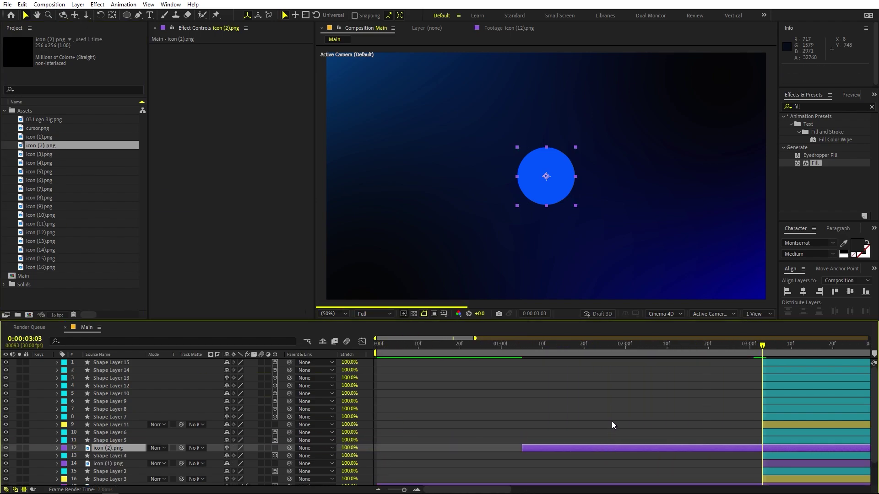
left_click_drag(611, 421, 329, 398)
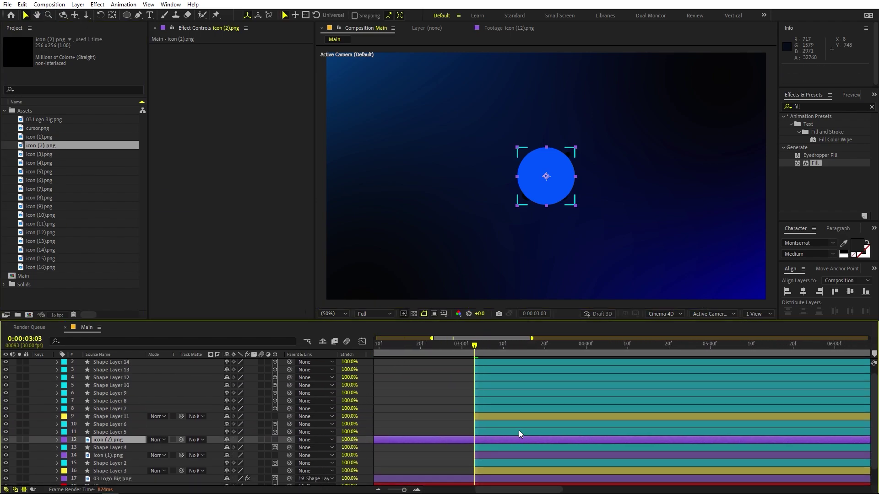
left_click(54, 154)
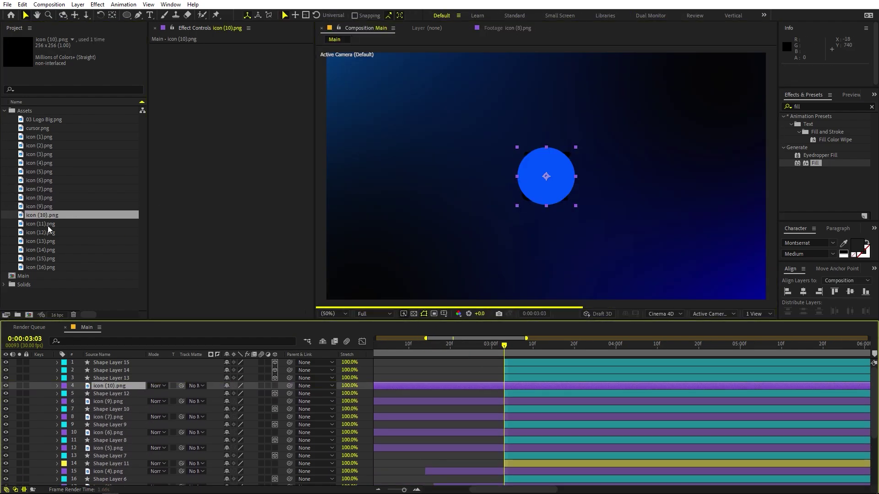
left_click_drag(42, 241, 395, 416)
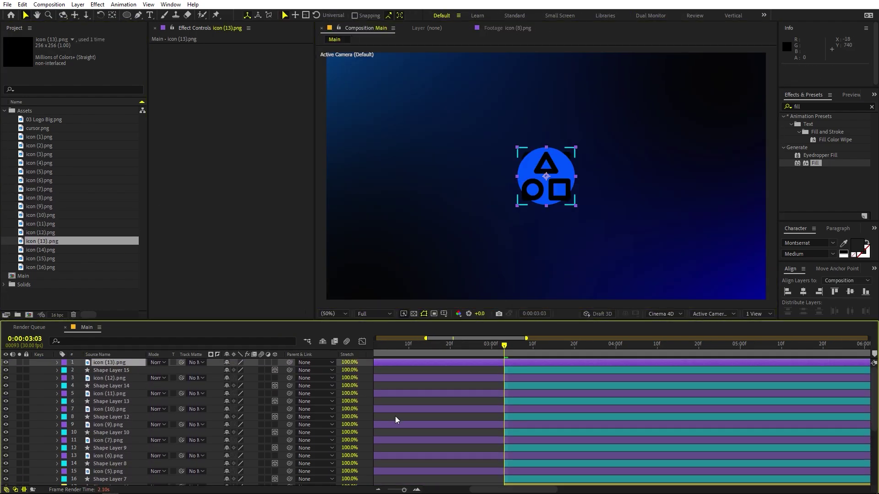
Apply a Fill effect coloured white to icon (13), then select all the icon layers.
left_click(440, 365)
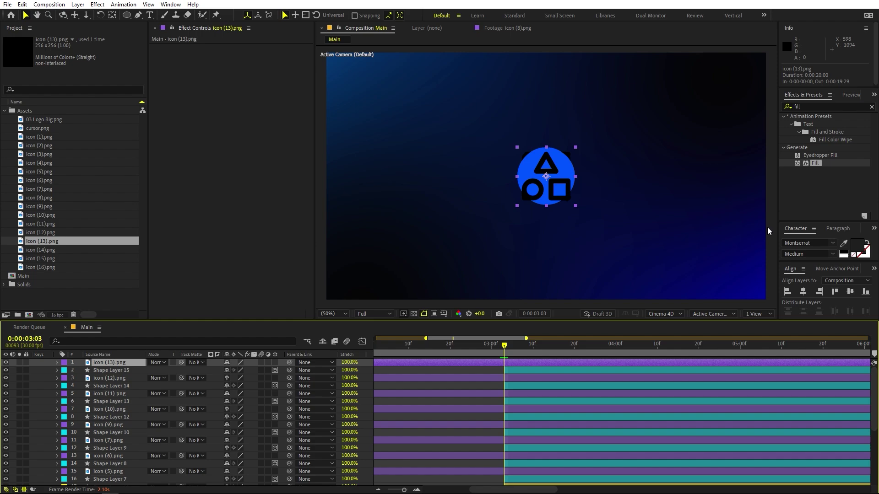
left_click_drag(813, 171, 469, 362)
left_click(243, 71)
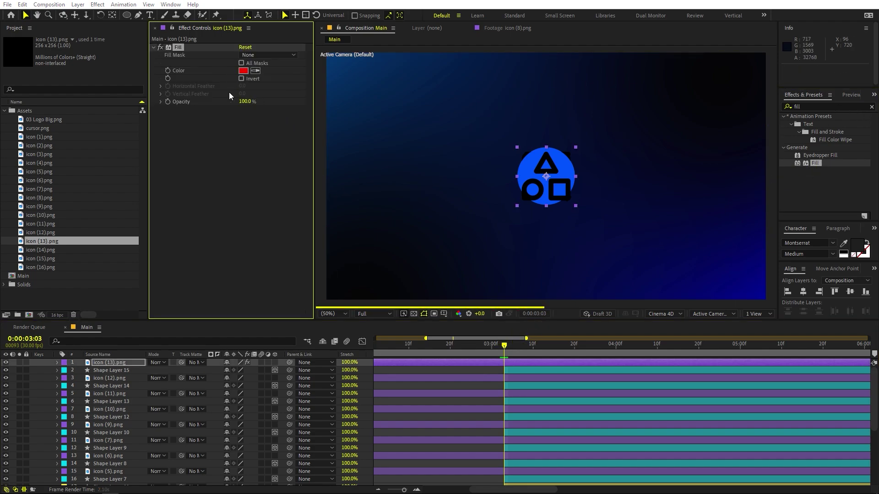
left_click_drag(121, 221, 28, 177)
left_click(248, 179)
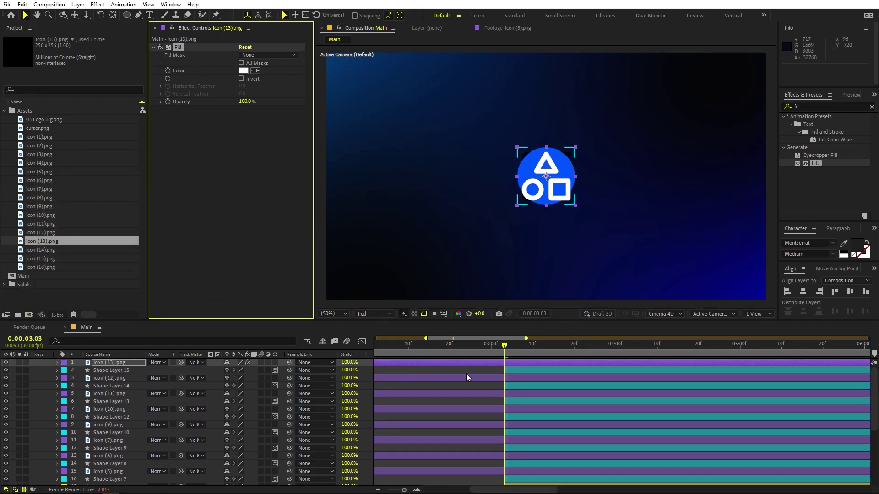
left_click(466, 375)
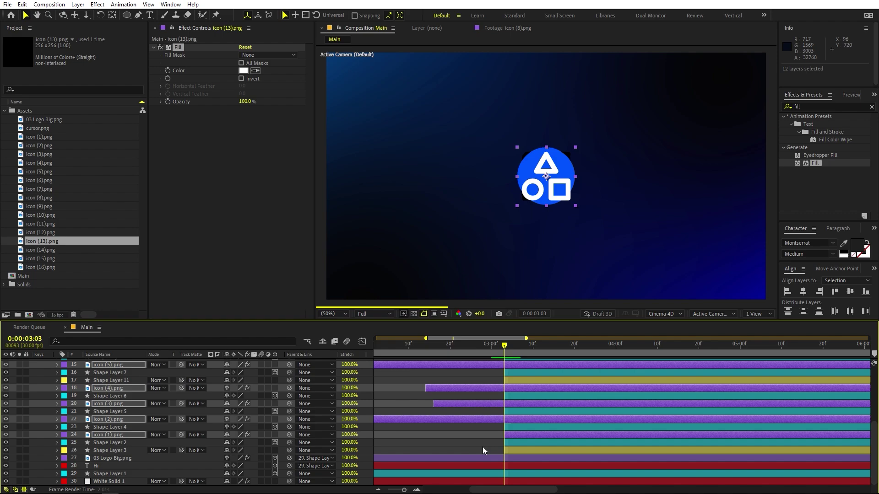
scroll(489, 428, "up", 5)
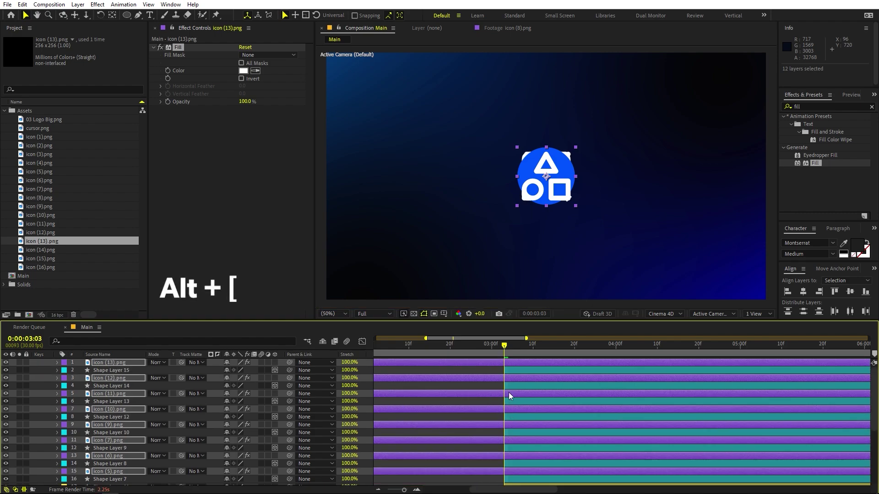
Trim the selected icon layers to start at 0:00:03:03 and scale them down to 54.5%.
key("alt+bracketleft")
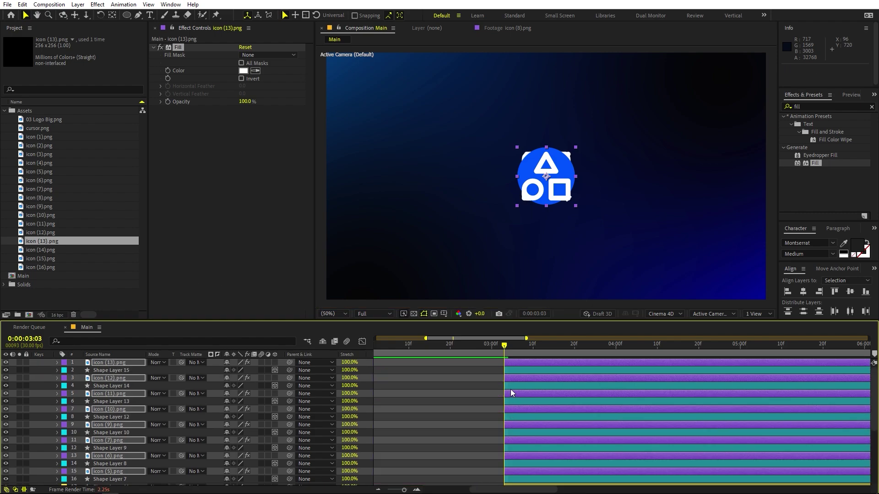
key("s")
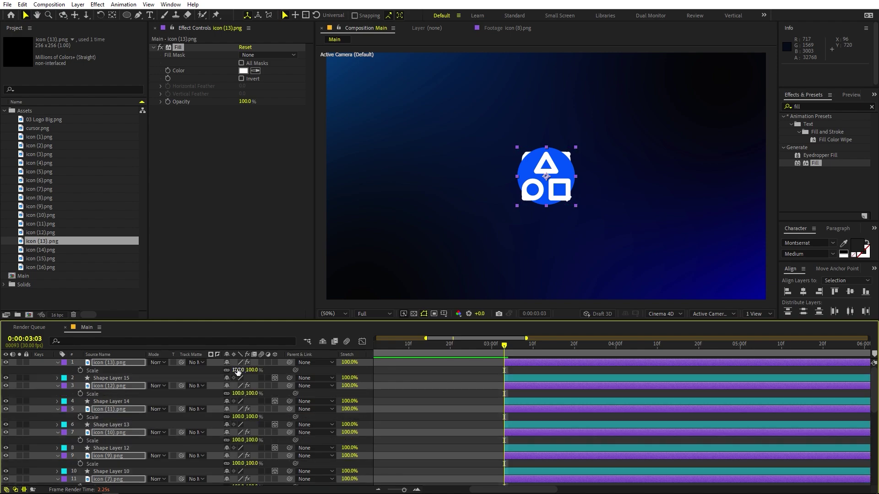
left_click_drag(234, 370, 60, 401)
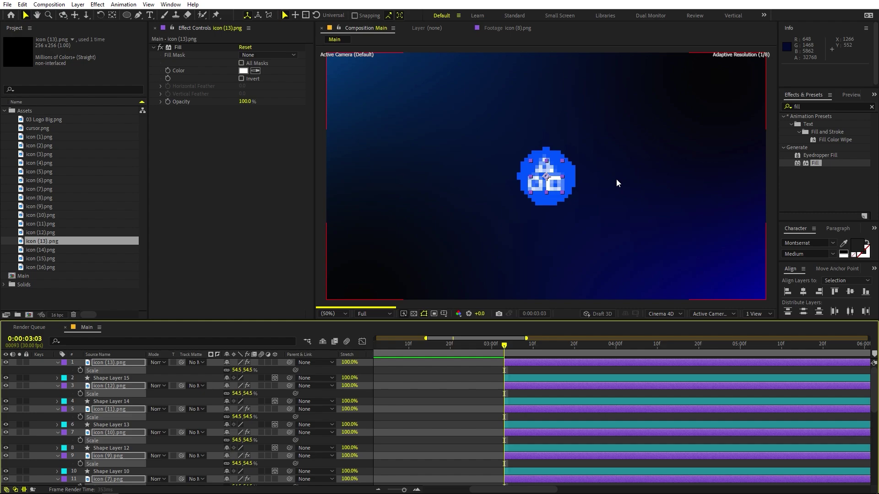
key("slash")
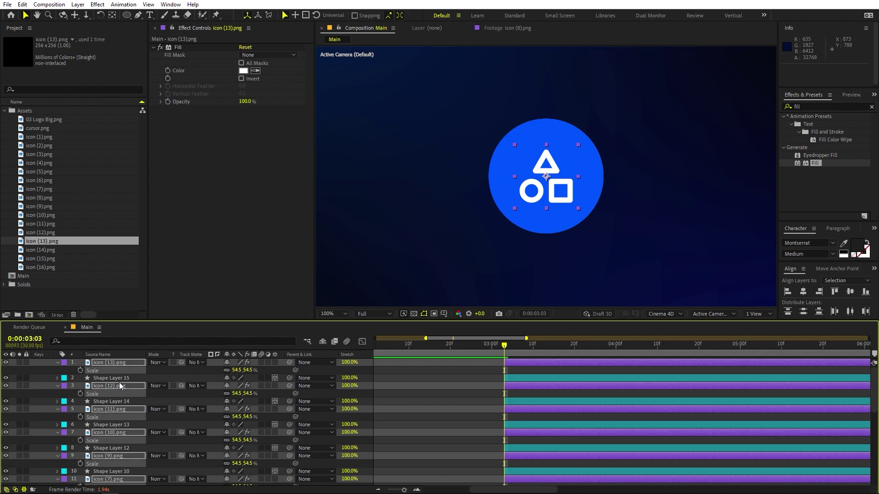
key("p")
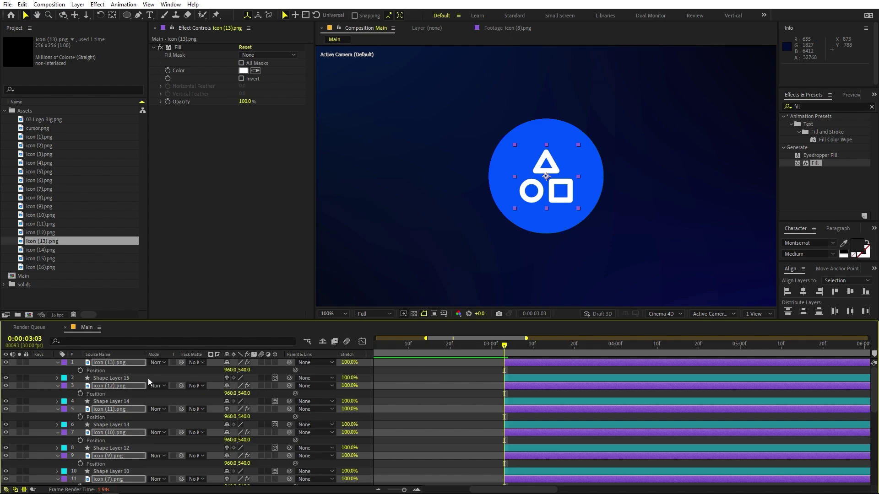
Make the icon layers 3D with Position 960, 540, -51, then select icon (13).
left_click(274, 363)
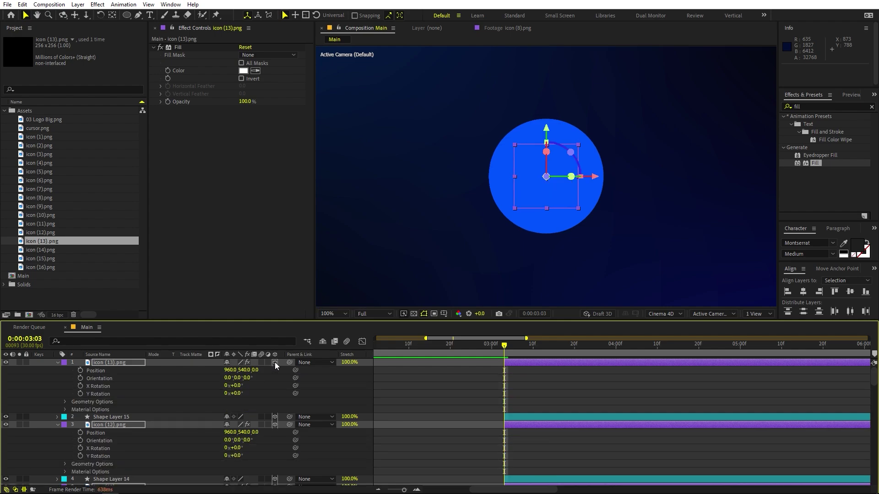
key("p")
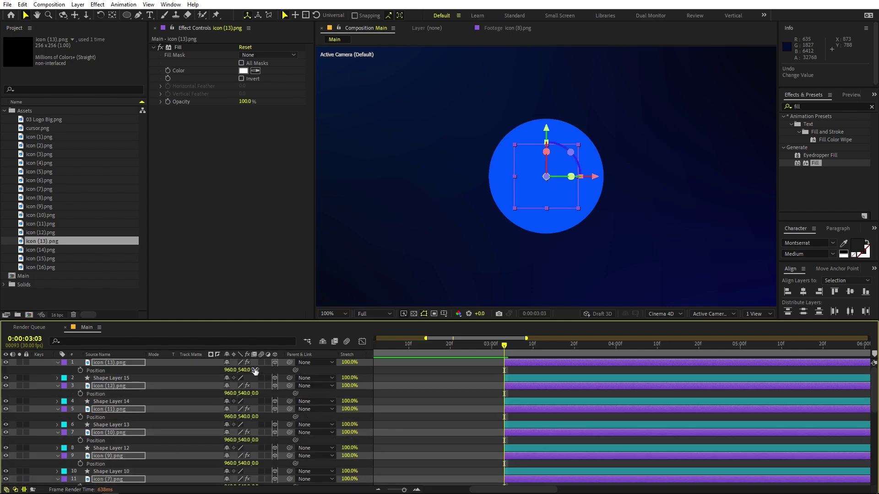
left_click_drag(255, 371, 240, 371)
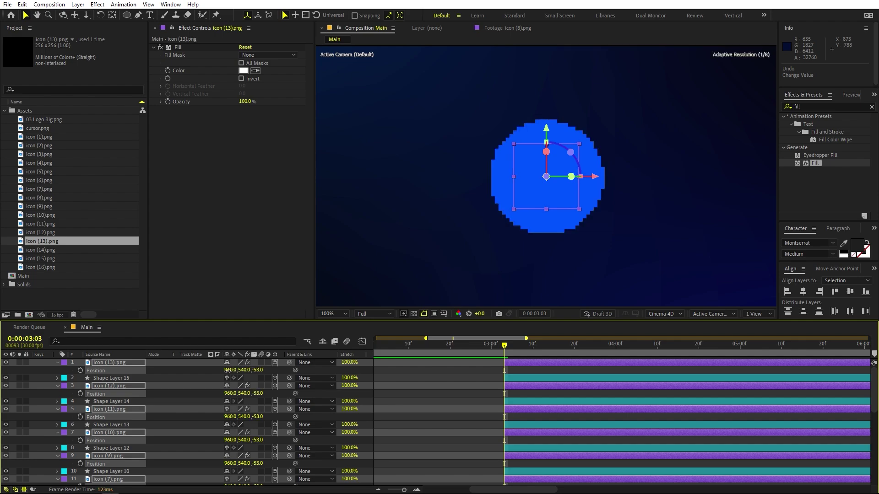
left_click_drag(228, 370, 227, 371)
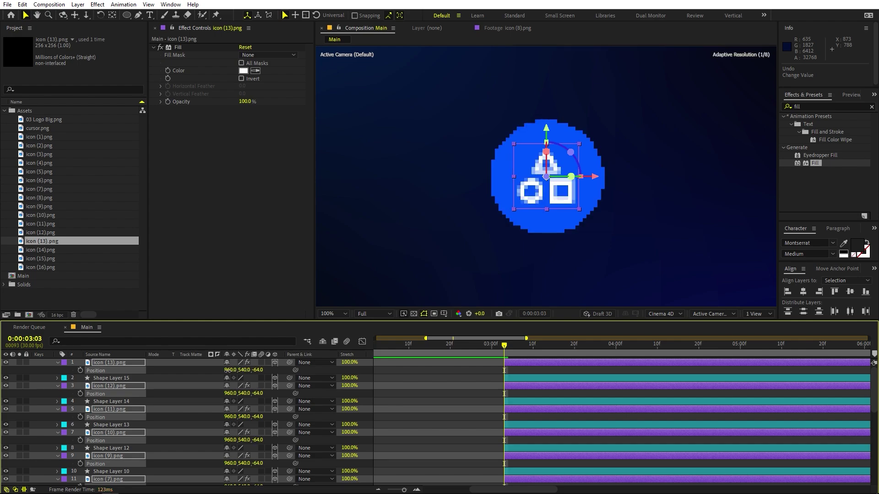
left_click(258, 371)
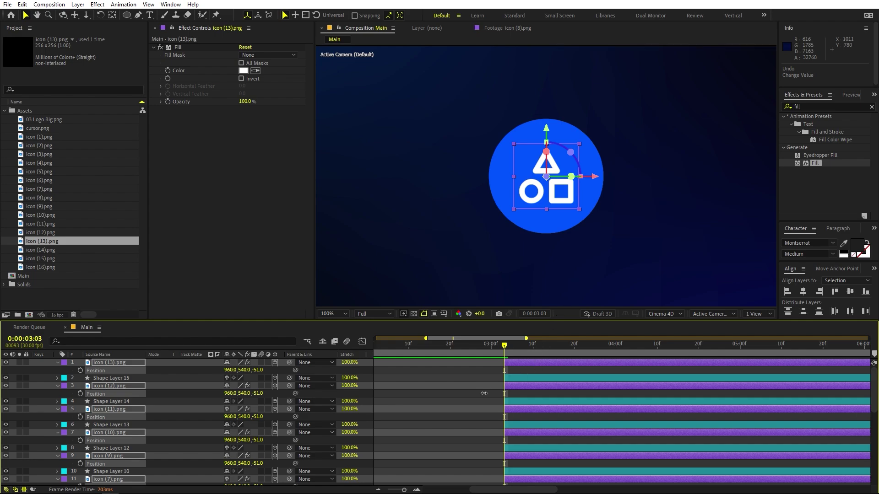
left_click(460, 413)
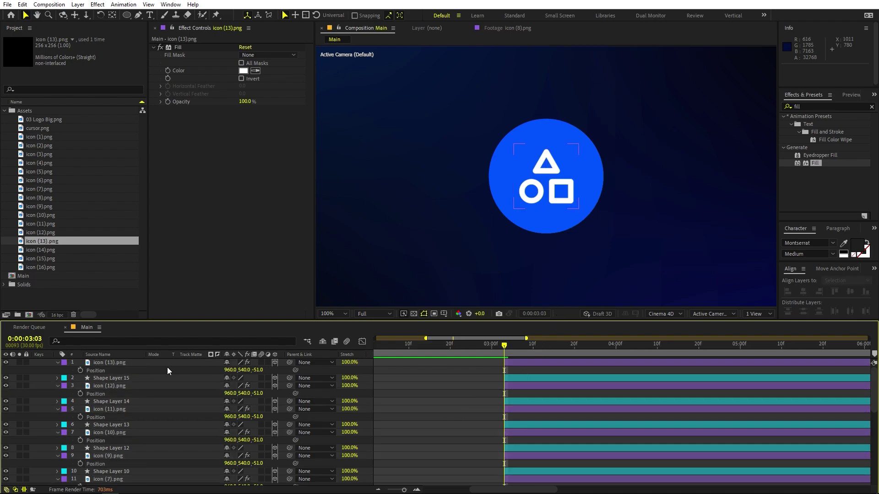
left_click(128, 364)
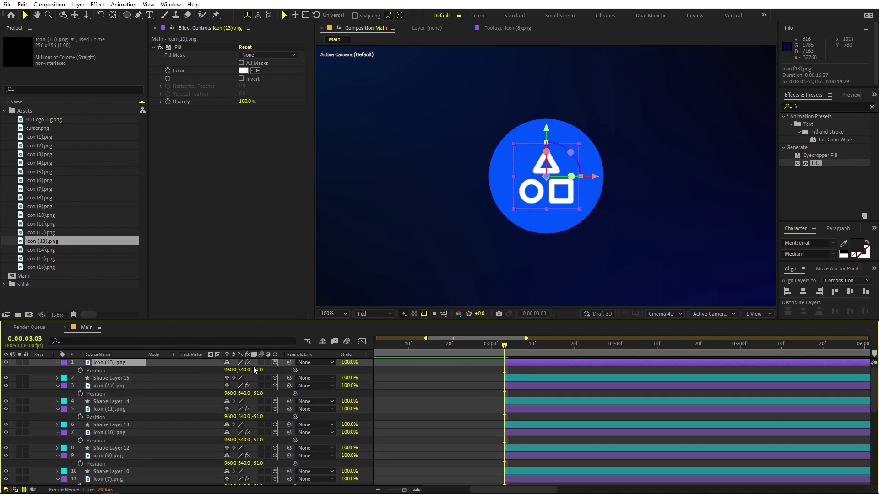
Parent icons (13), (12) and (11) to Shape Layers 15, 14 and 13.
left_click_drag(291, 362, 112, 378)
left_click(111, 388)
left_click_drag(289, 386, 122, 402)
left_click(122, 408)
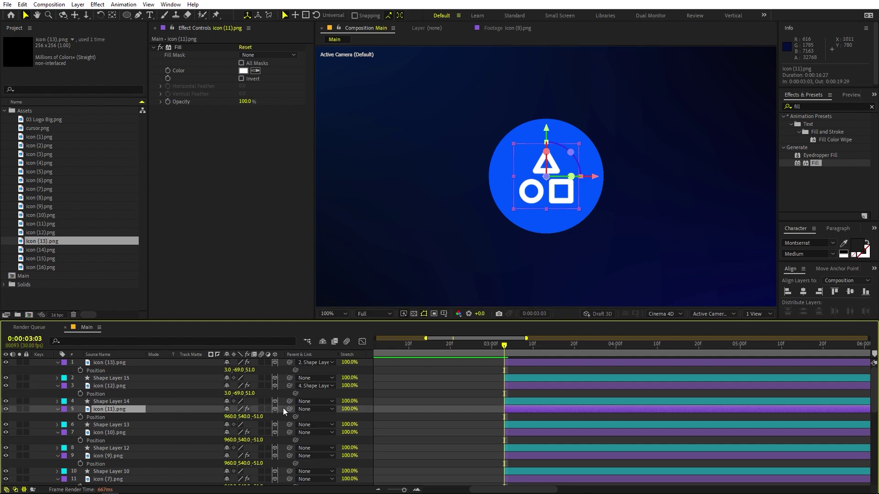
left_click_drag(287, 409, 136, 427)
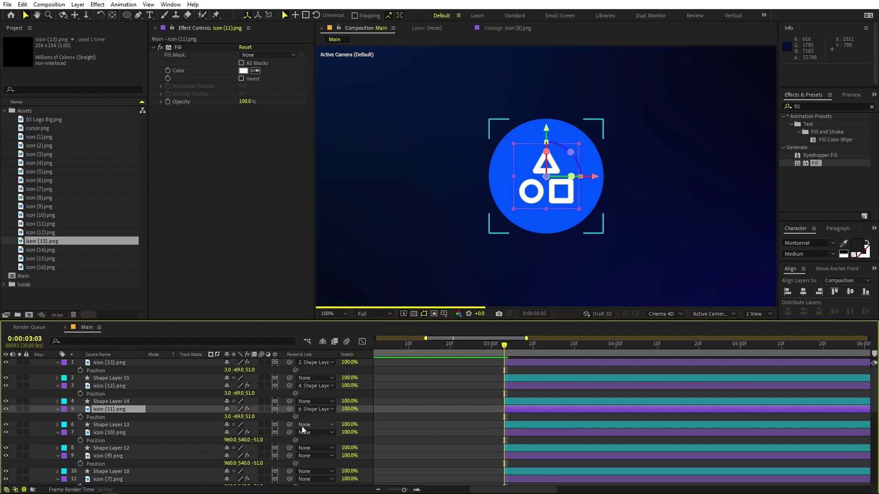
Parent icon (10) and the remaining icons to the shape layers below them, then preview.
left_click(136, 433)
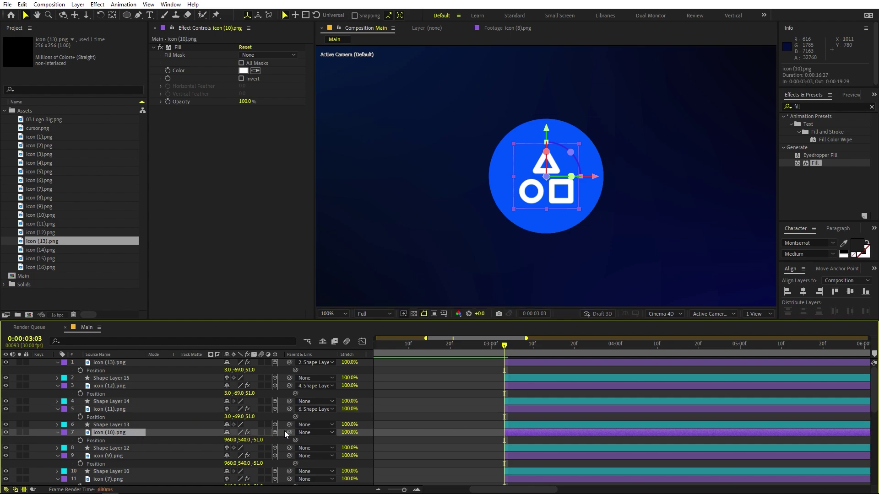
left_click_drag(289, 432, 140, 448)
scroll(140, 449, "down", 2)
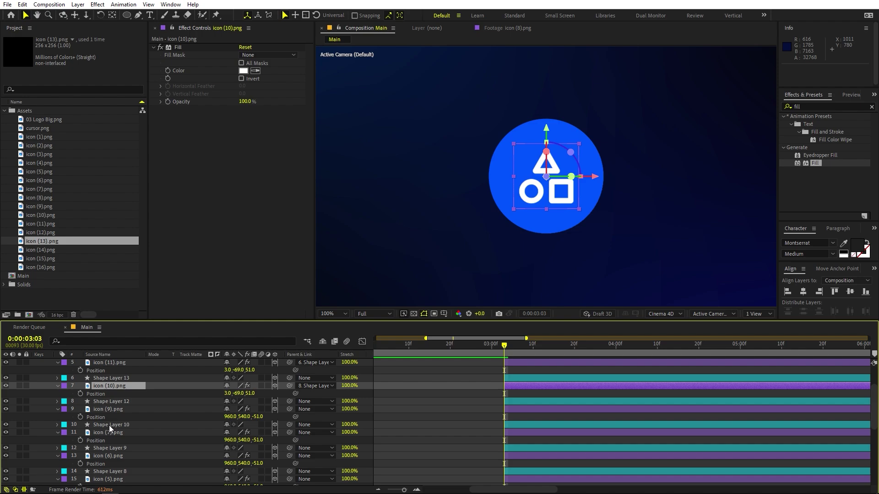
left_click(123, 409)
left_click_drag(289, 409, 136, 425)
scroll(140, 434, "down", 2)
scroll(141, 435, "down", 3)
left_click(137, 441)
left_click_drag(290, 440, 137, 456)
left_click(137, 463)
left_click_drag(289, 464, 136, 479)
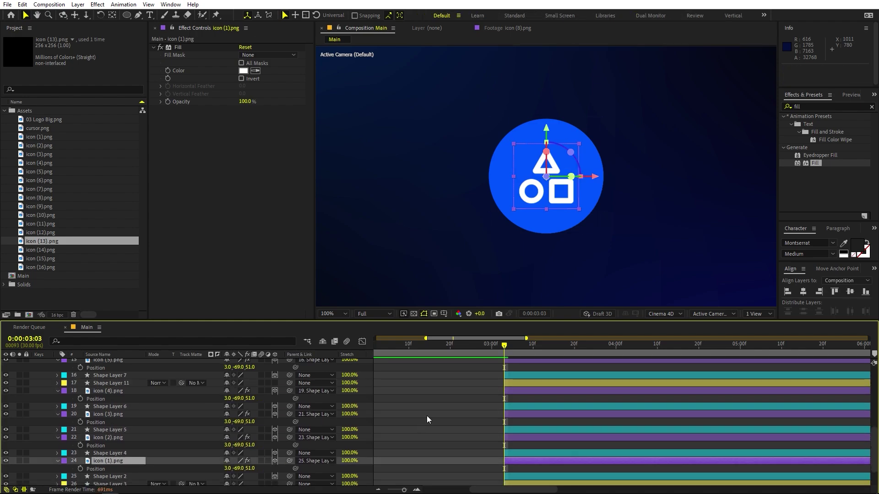
key("space")
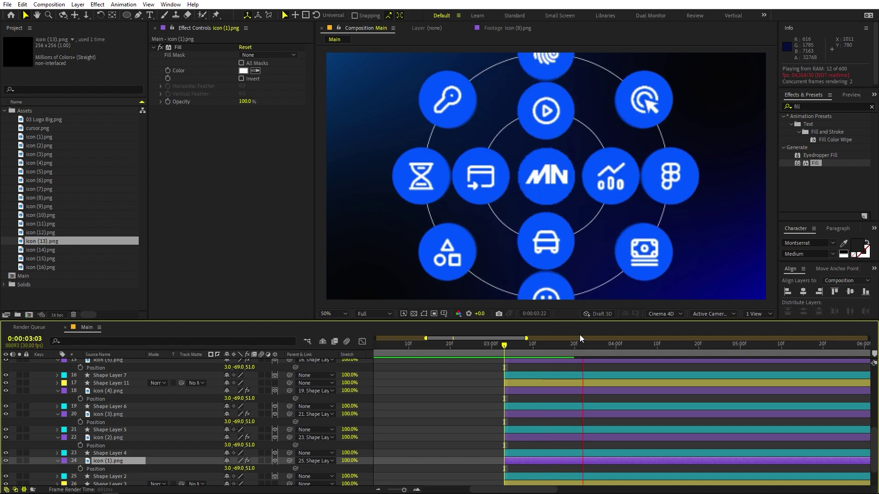
Move the circle and icon layers, plus Shape Layers 2 and 3, down above White Solid 1.
key("space")
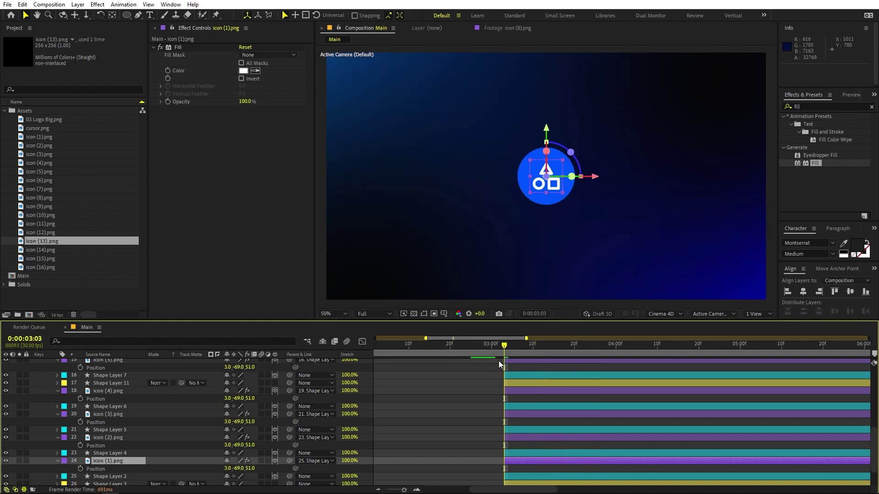
scroll(147, 407, "up", 10)
key("ctrl+a")
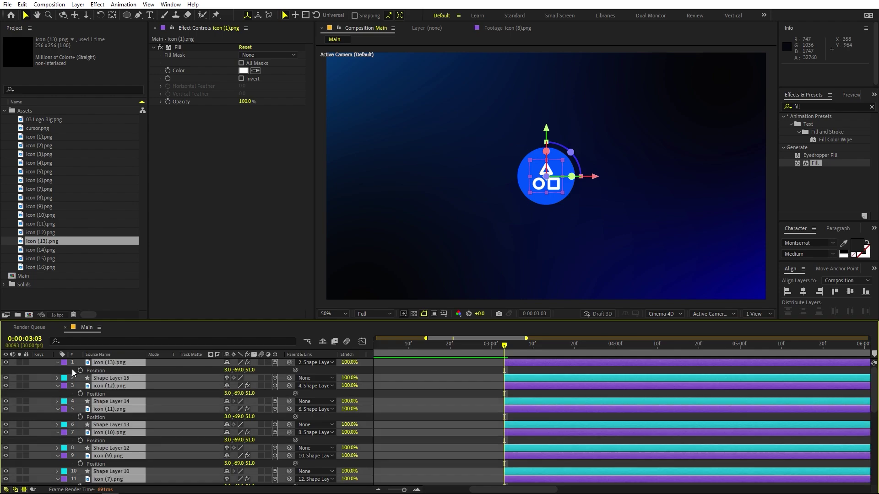
left_click(57, 363)
scroll(397, 433, "down", 5)
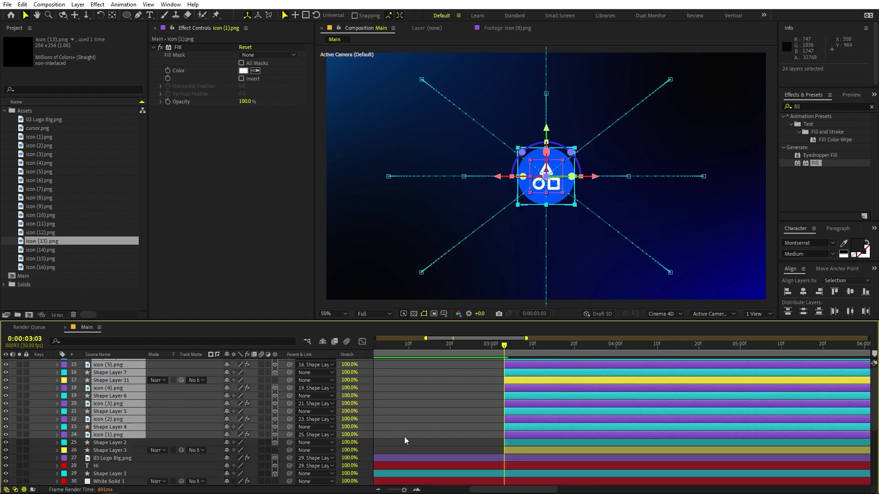
left_click(523, 450, "shift")
scroll(478, 444, "up", 5)
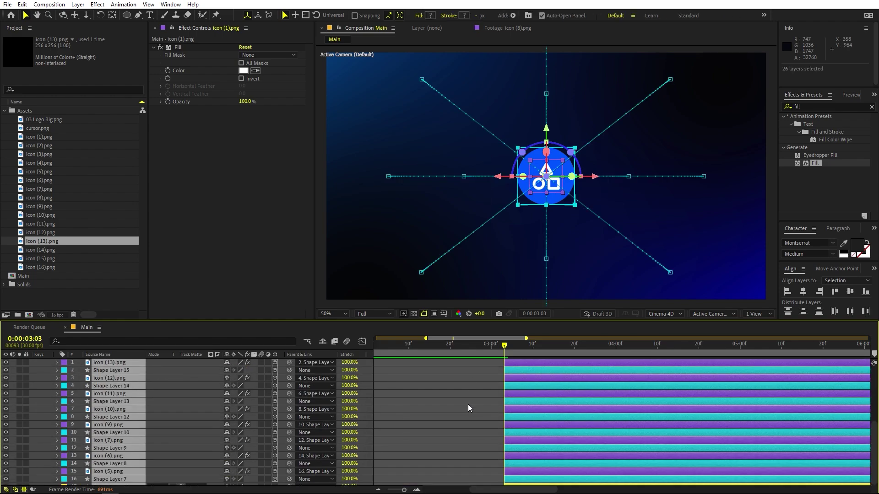
scroll(471, 414, "down", 5)
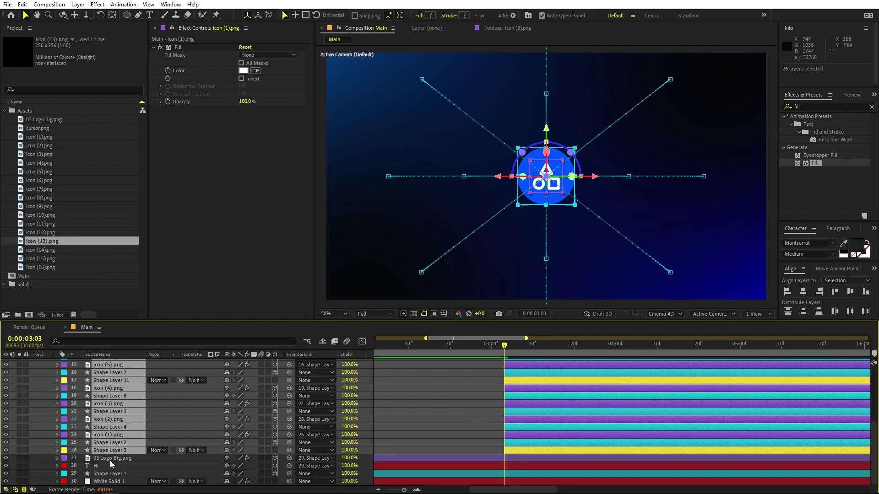
left_click_drag(123, 447, 125, 484)
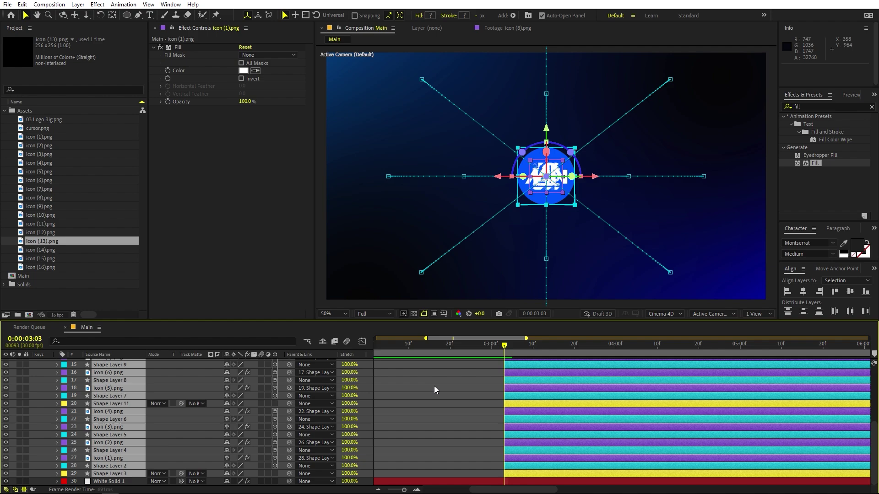
left_click(460, 410)
scroll(460, 410, "up", 5)
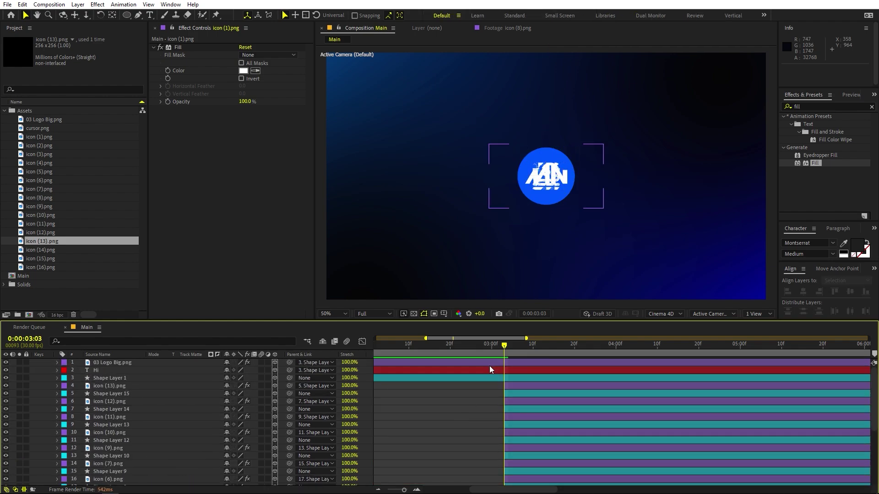
Set Shape Layer 1's Position to 960, 540, -2.
scroll(548, 200, "up", 4)
scroll(548, 201, "up", 1)
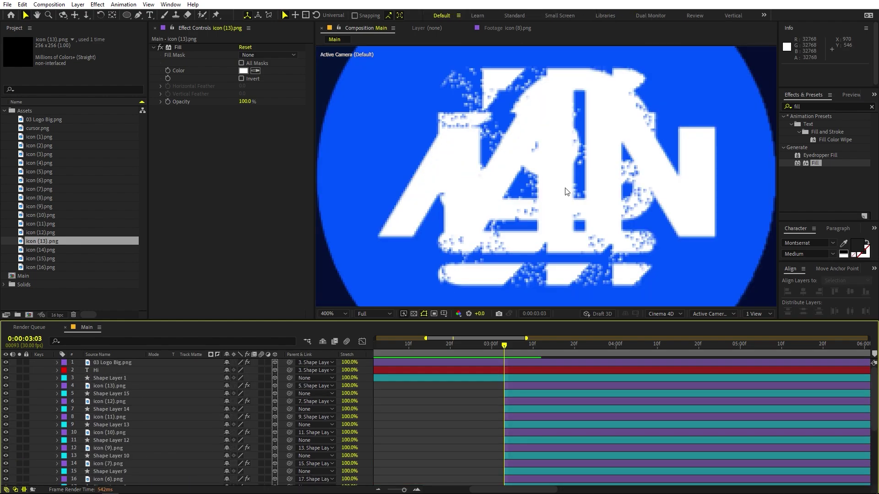
scroll(563, 194, "down", 1)
left_click(106, 377)
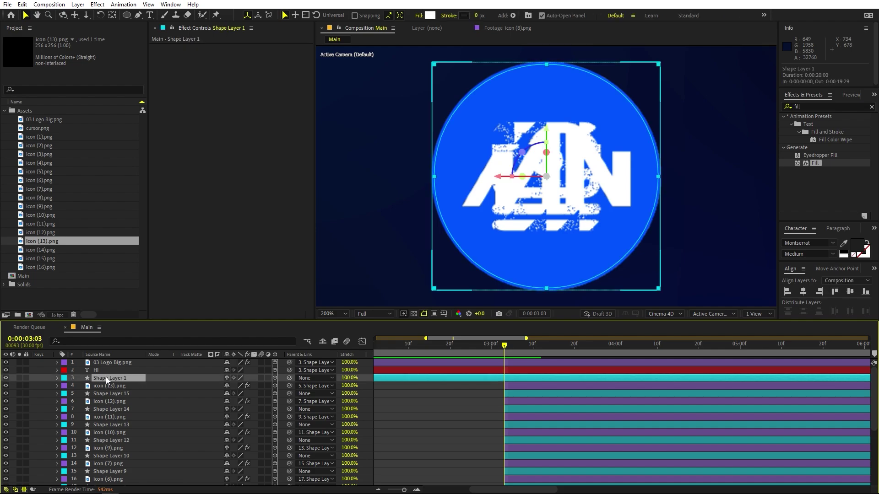
key("p")
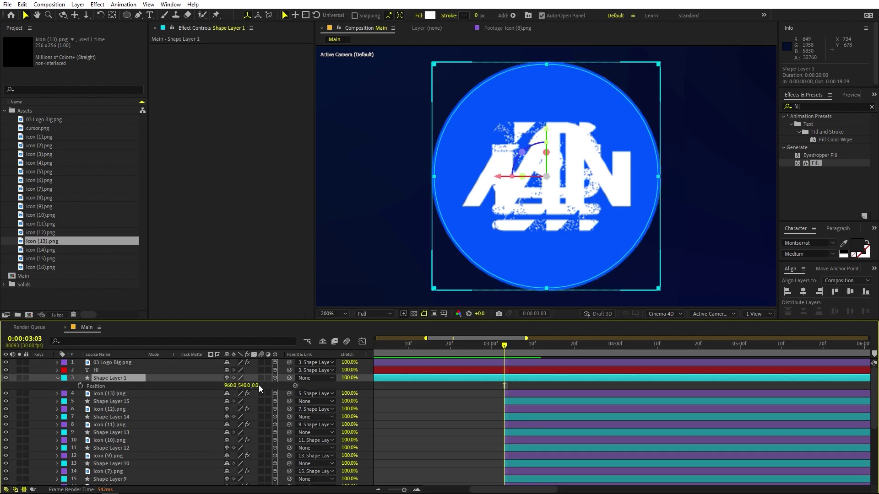
left_click_drag(255, 385, 244, 386)
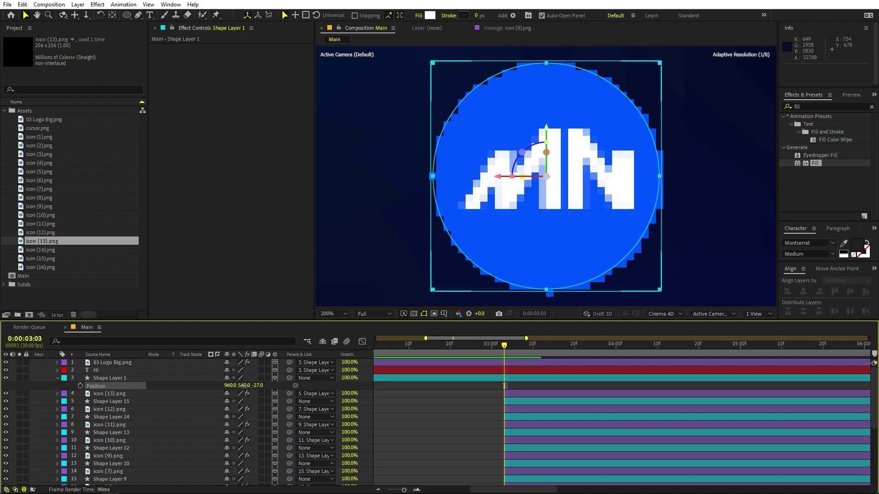
left_click(257, 385)
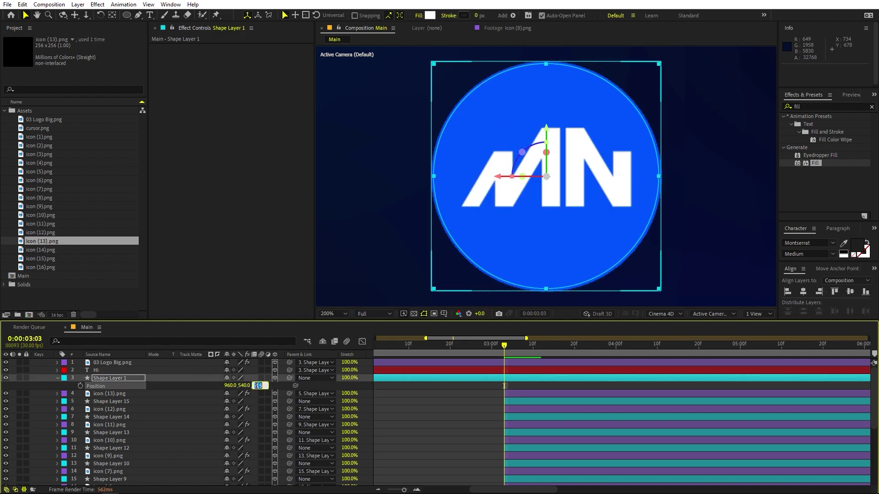
type("-1")
key("Return")
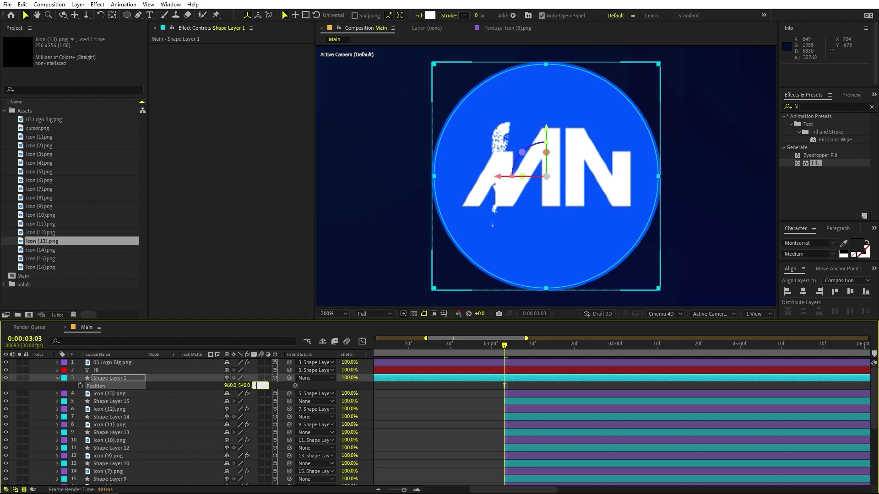
key("Return")
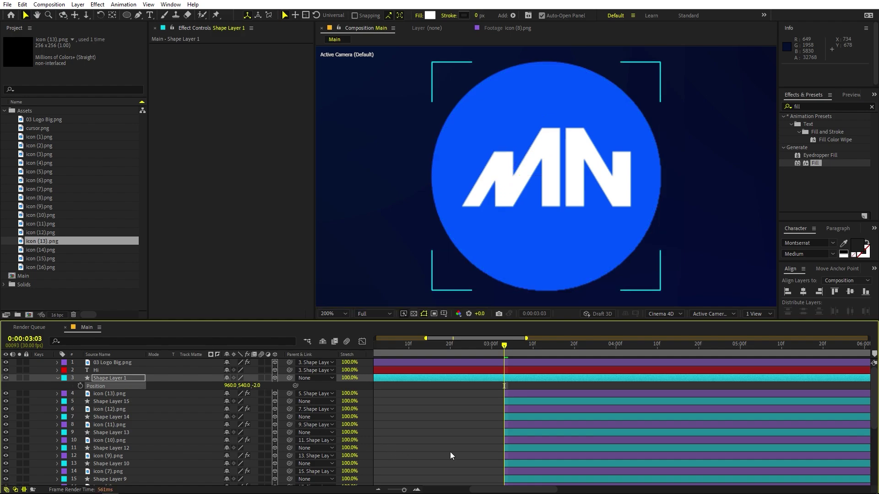
key("F2")
Preview the animation with the MN disc in front of the icons.
scroll(578, 233, "down", 2)
key("space")
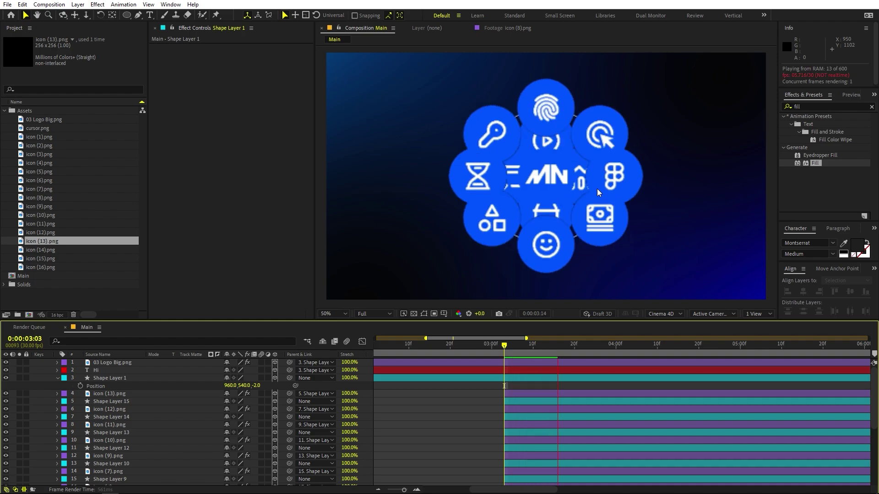
key("space")
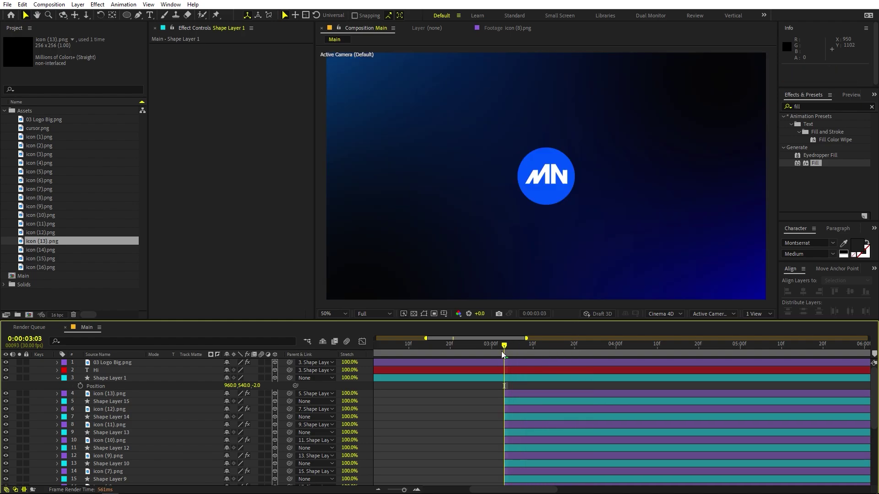
Add a Null Object layer, Null 1, placed below Shape Layer 1.
left_click(78, 4)
mouse_move(107, 15)
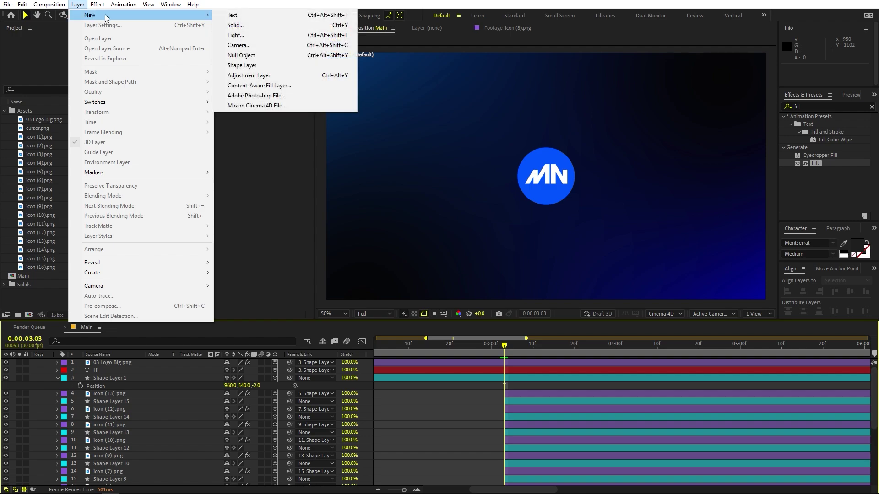
left_click(241, 55)
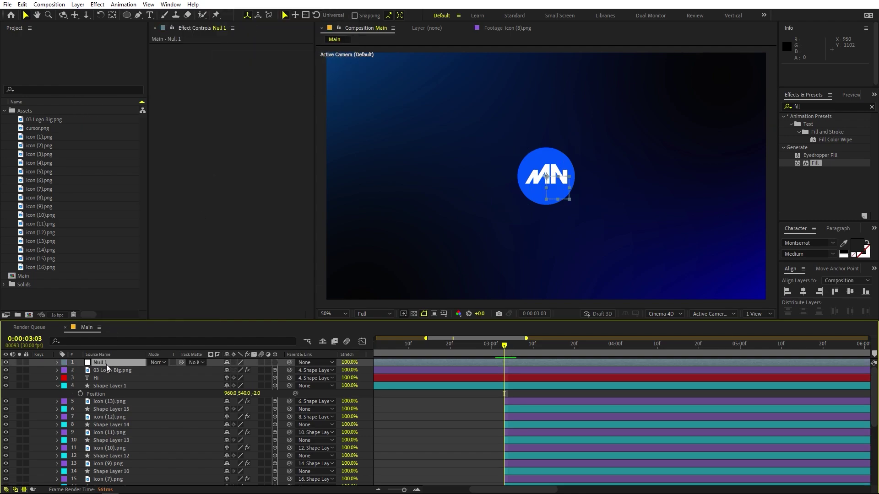
left_click_drag(109, 364, 118, 403)
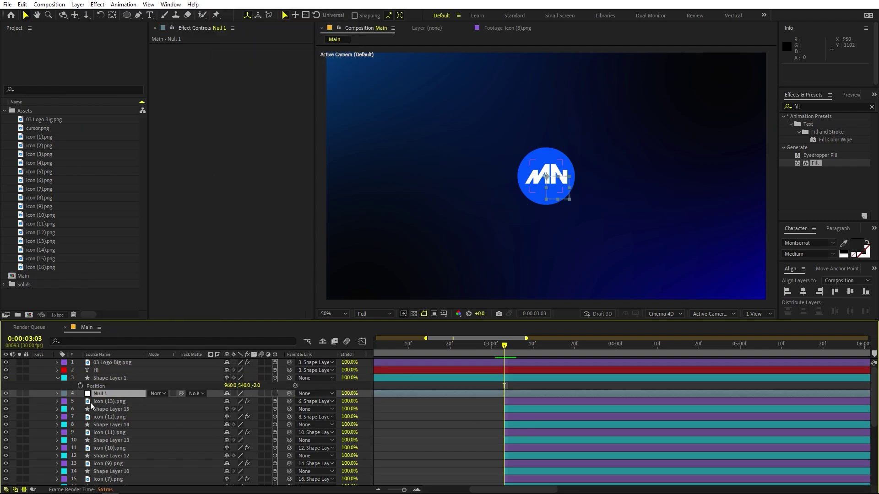
Parent all Blue-label circle shape layers except Shape Layer 1 to Null 1.
left_click(105, 407)
scroll(114, 412, "down", 5)
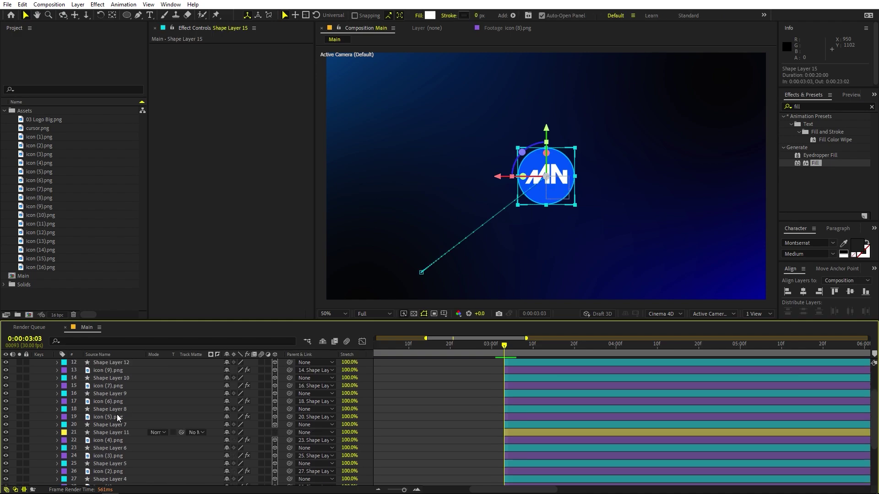
scroll(123, 414, "up", 5)
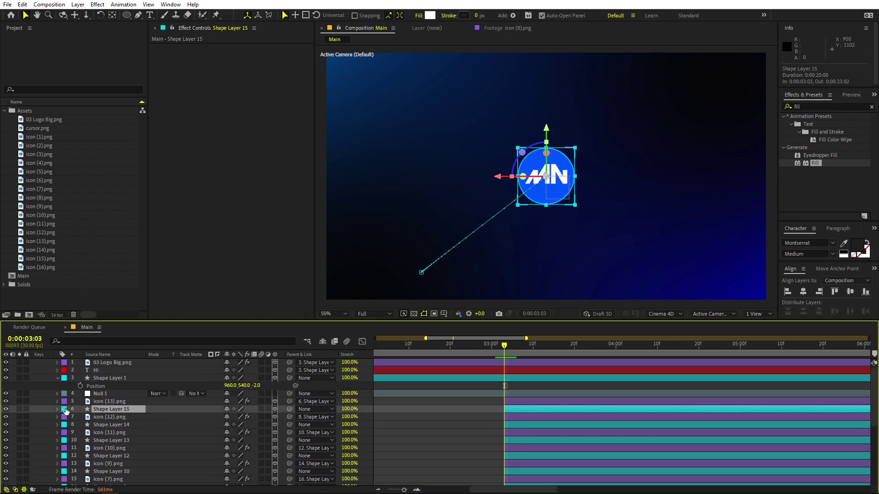
left_click(65, 409)
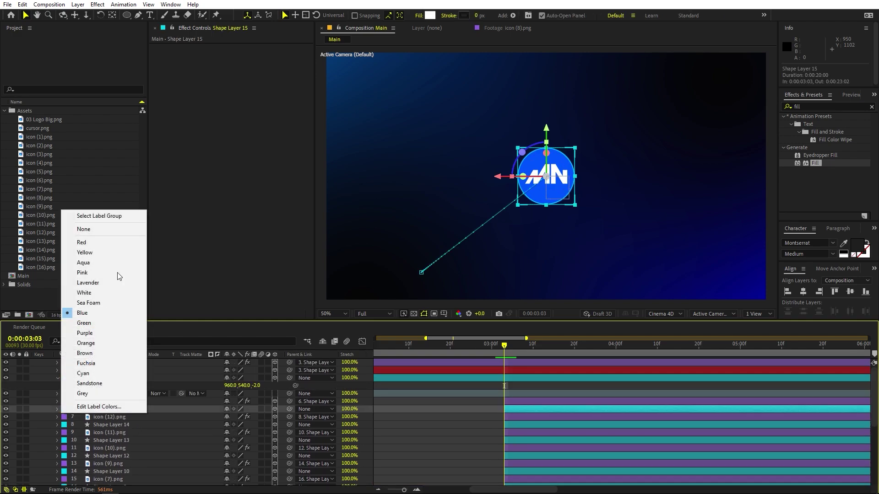
left_click(98, 216)
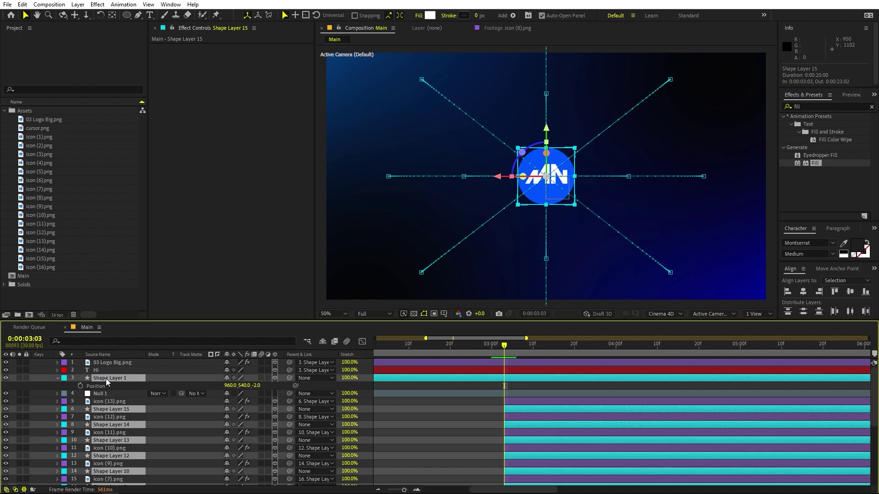
left_click(107, 379, "ctrl")
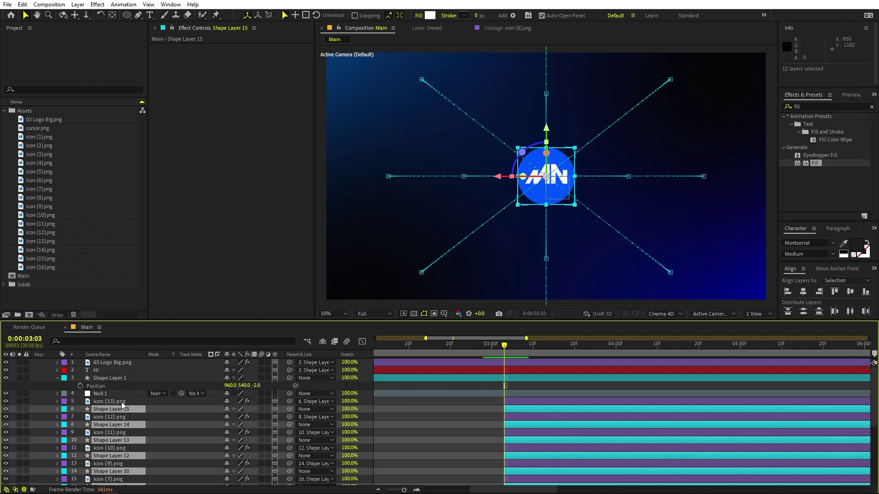
scroll(122, 404, "down", 5)
scroll(142, 449, "up", 5)
left_click_drag(290, 410, 106, 395)
left_click(106, 394)
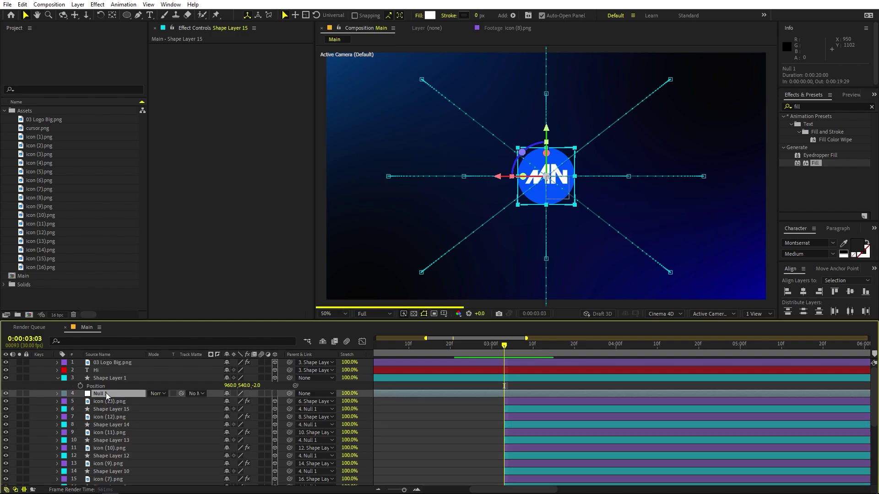
Key Null 1's Rotation from 0x at 3:03 to 1x at 6:00.
key("r")
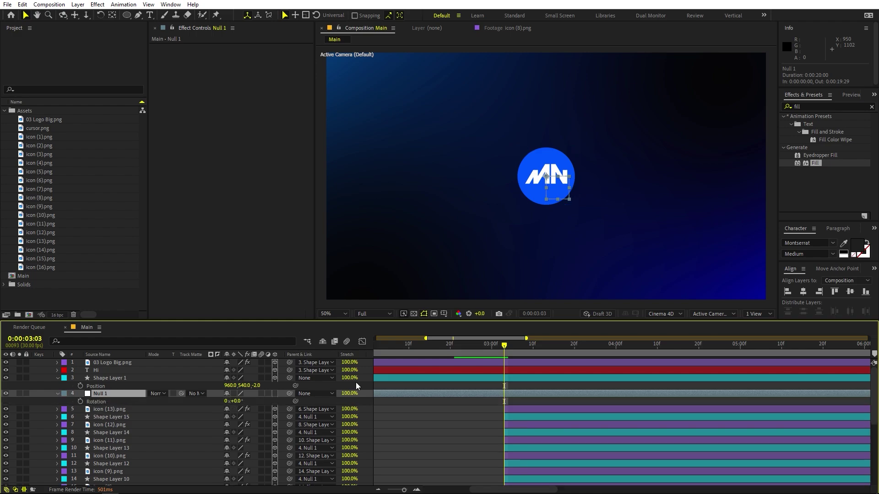
left_click(80, 401)
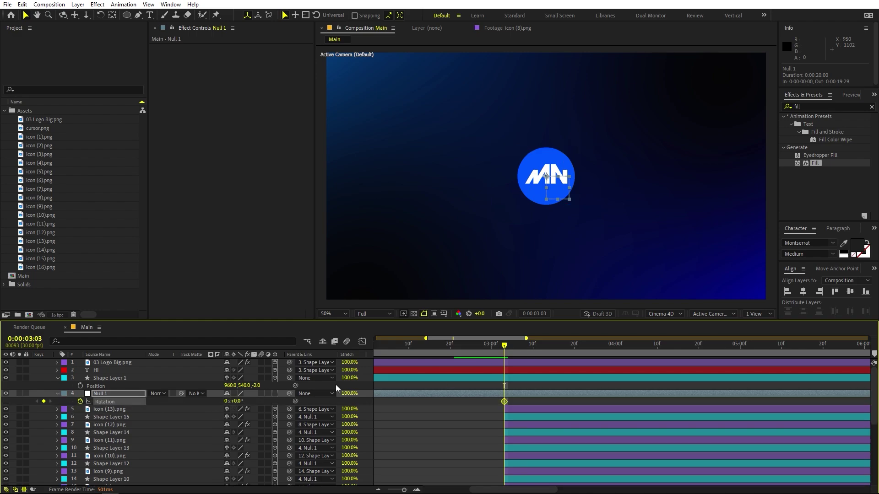
left_click_drag(504, 345, 866, 365)
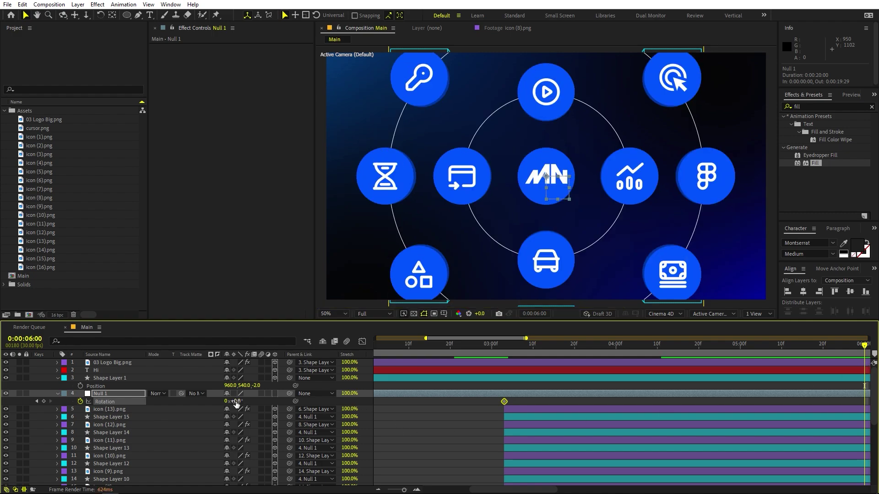
left_click(227, 401)
type("1")
key("Return")
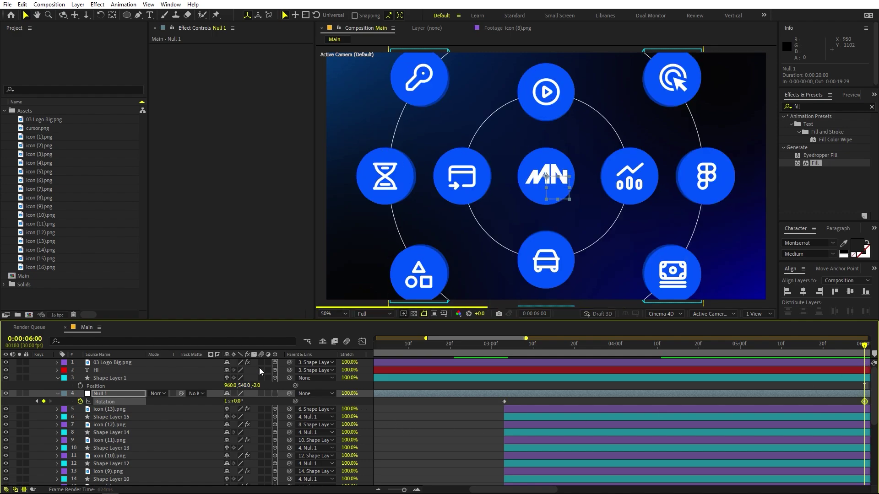
Preview the spinning ring from about 3 seconds.
left_click(503, 349)
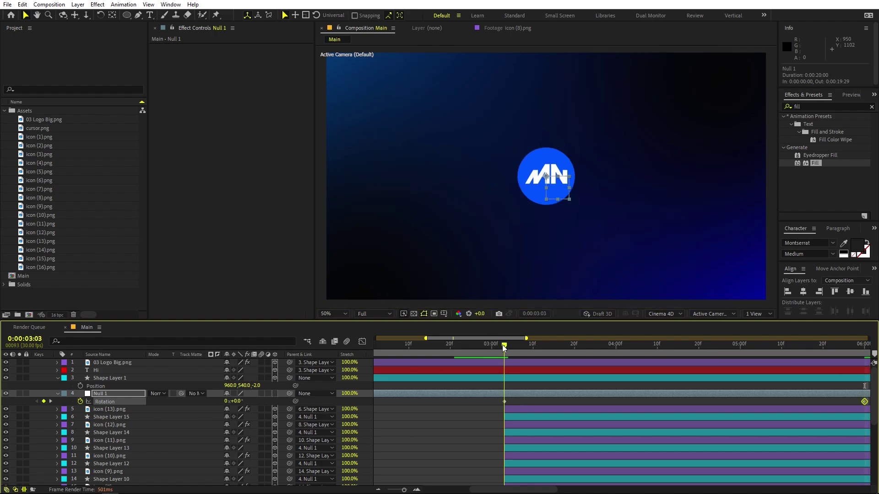
key("space")
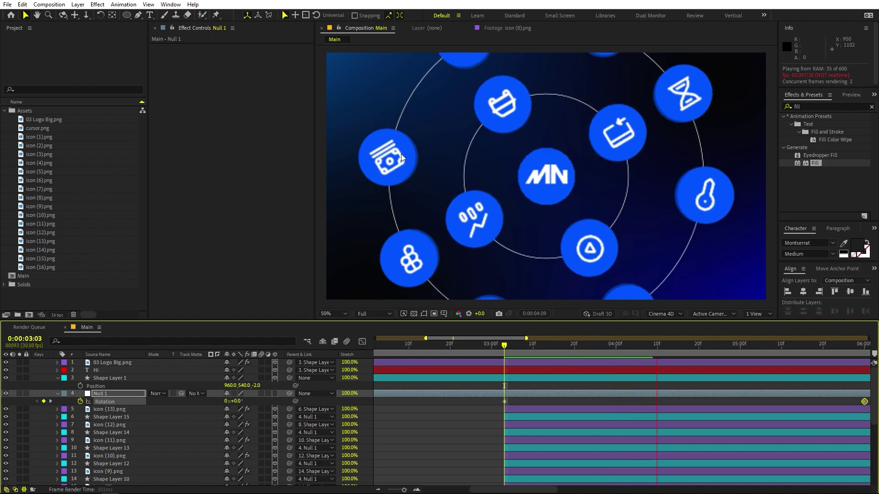
key("space")
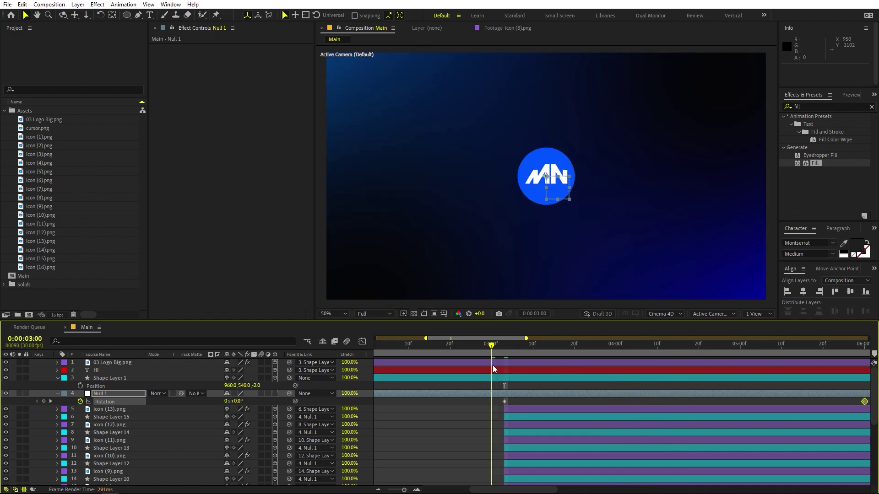
Select all icon layers by their label group, excluding the logo, and show Rotation.
left_click(114, 410)
left_click(60, 411)
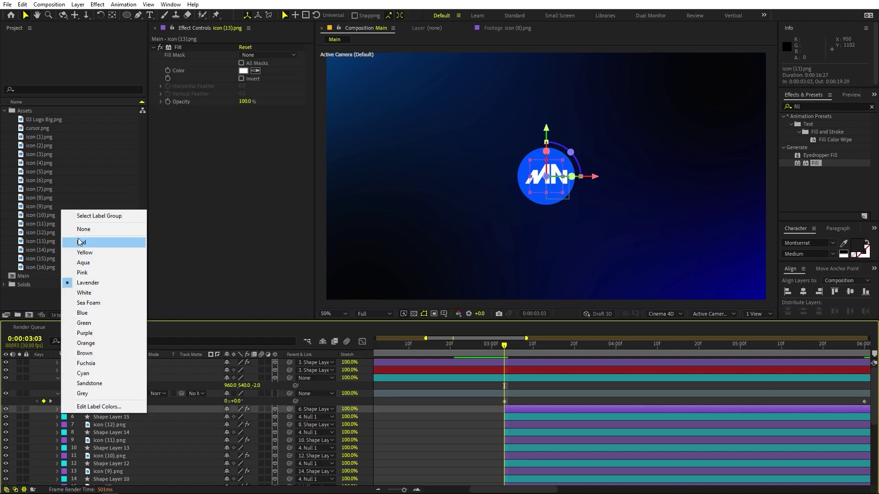
left_click(98, 218)
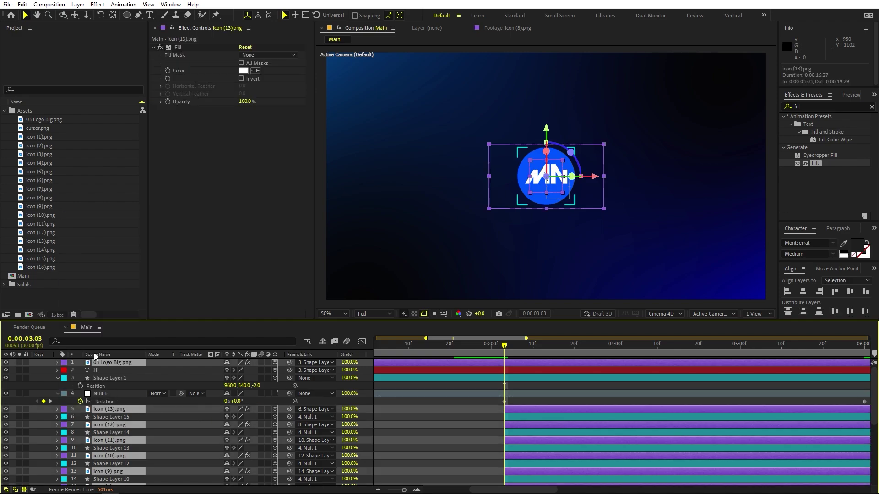
left_click(106, 363, "ctrl")
scroll(426, 439, "down", 5)
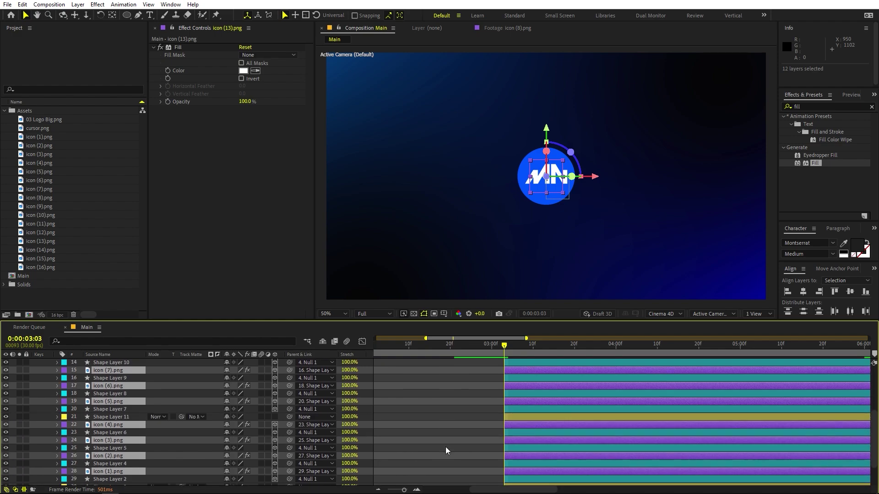
scroll(439, 449, "down", 1)
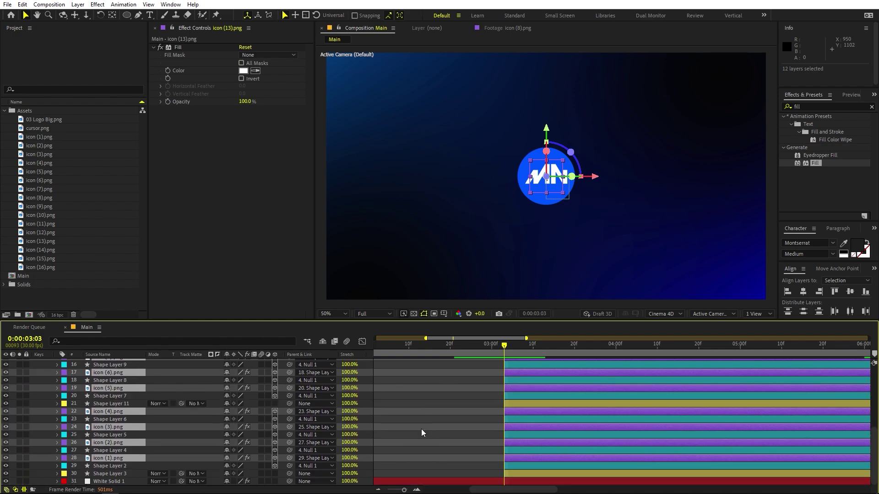
scroll(421, 430, "up", 7)
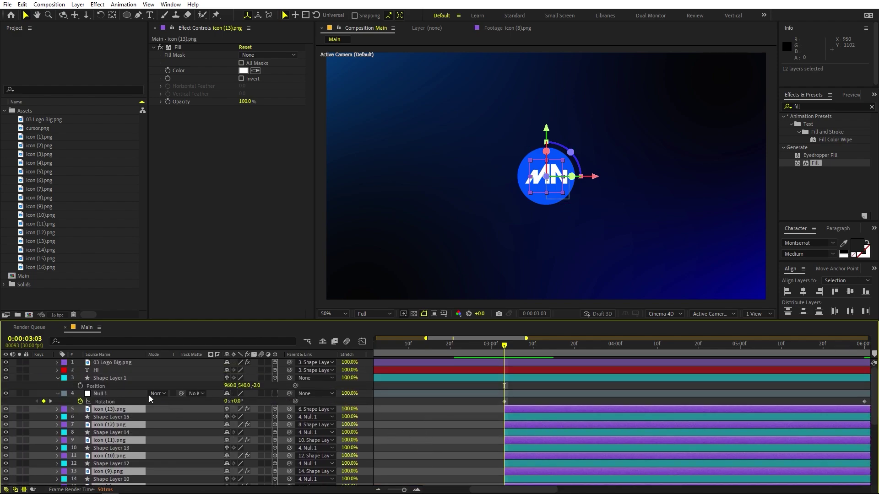
key("r")
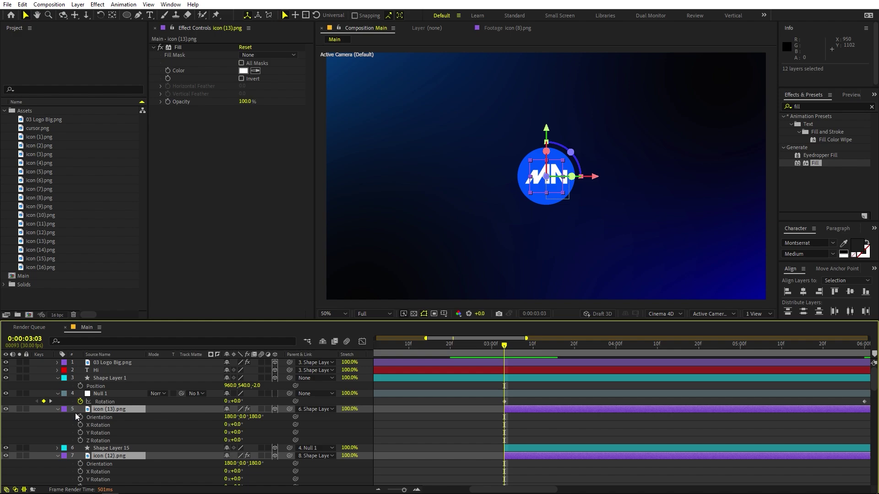
Key the icons' Z Rotation from 0 at 3:03 to -1x at 6:00.
left_click(80, 440)
scroll(202, 445, "down", 10)
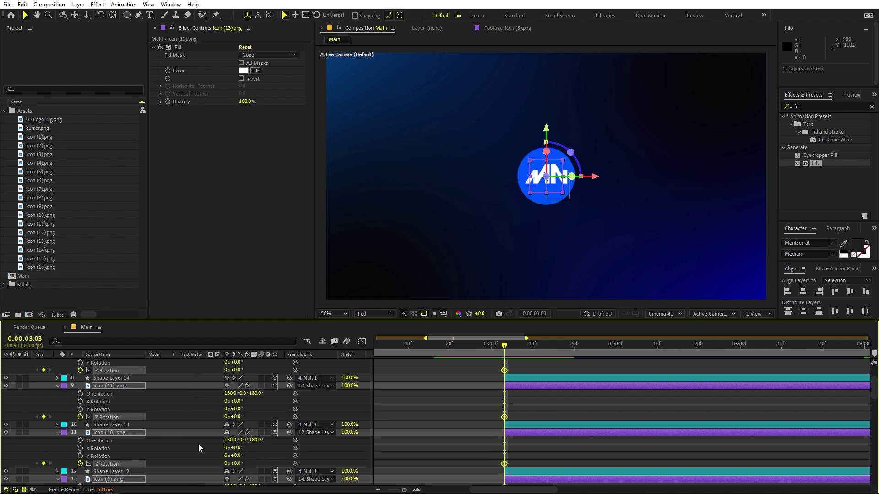
scroll(203, 445, "up", 5)
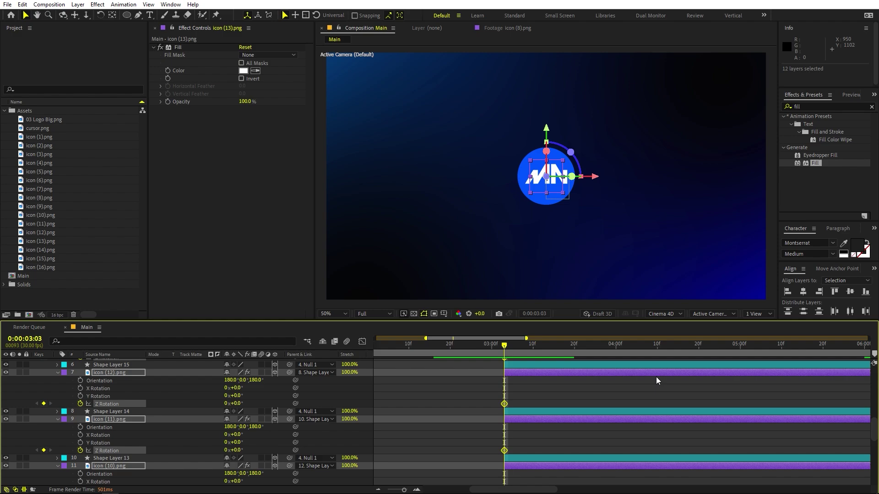
scroll(657, 379, "up", 5)
left_click_drag(781, 350, 863, 353)
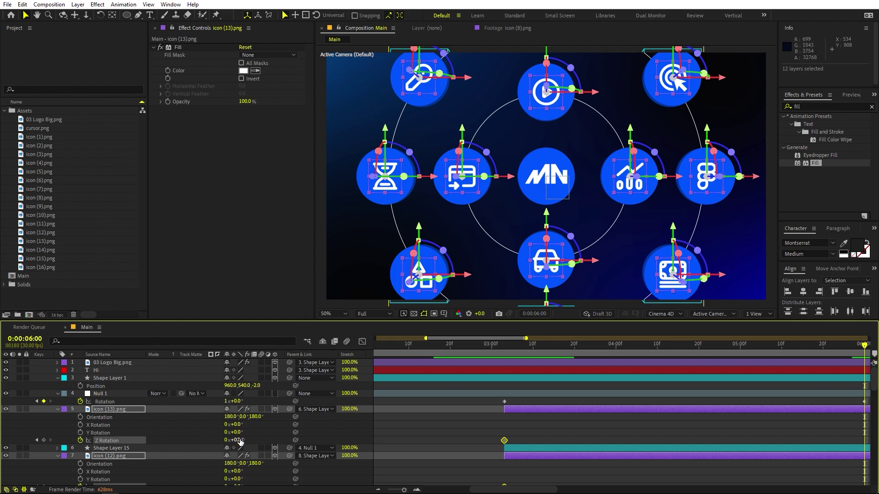
left_click(226, 440)
key("Return")
Preview the counter-rotating icons from about 3 seconds.
left_click(424, 430)
key("space")
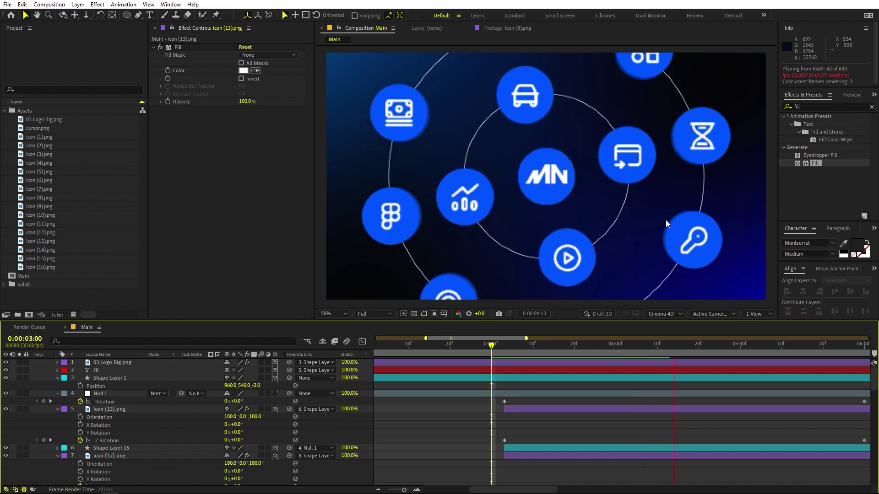
key("space")
Shift the icons' 6-second rotation keyframes to about 7:25.
scroll(518, 428, "down", 3)
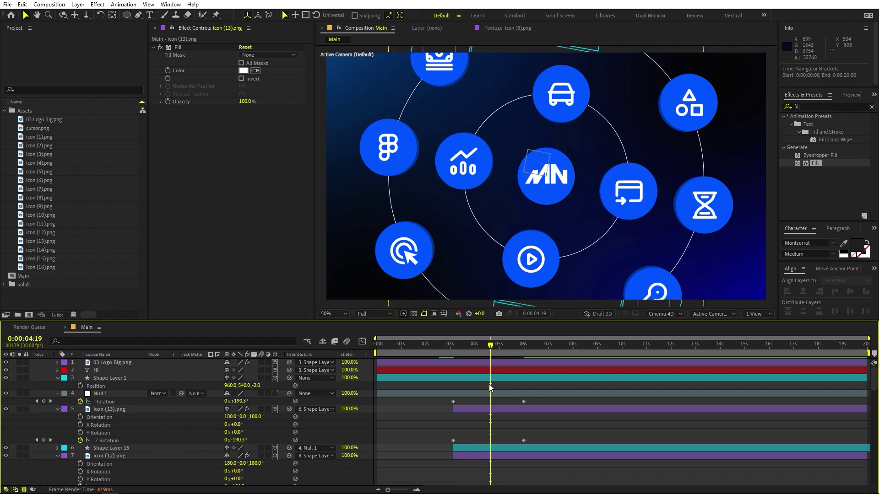
key("ctrl+a")
key("u")
key("u")
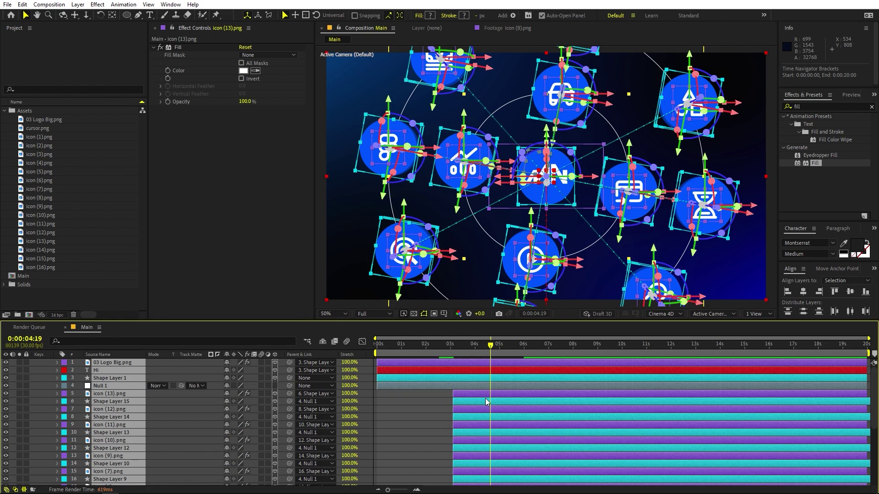
key("u")
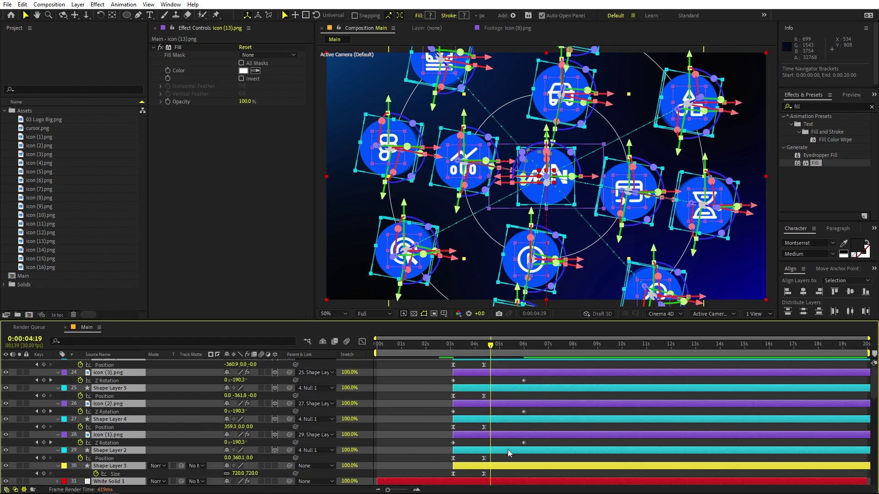
left_click(539, 458)
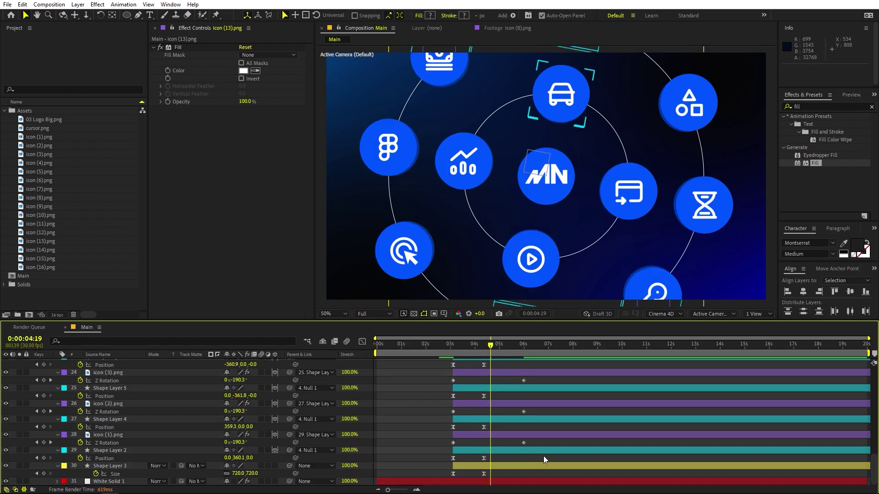
left_click_drag(534, 443, 567, 458)
left_click(545, 418)
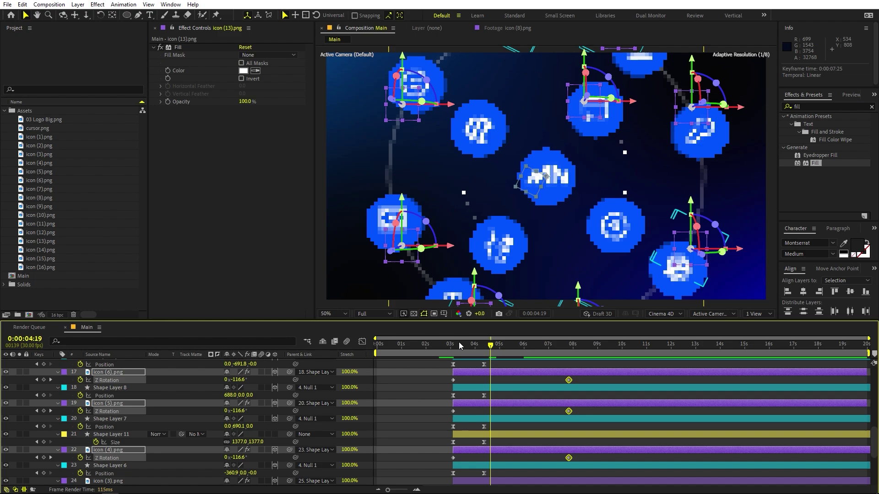
Preview the retimed rotation from around 2:20.
left_click(442, 346)
key("space")
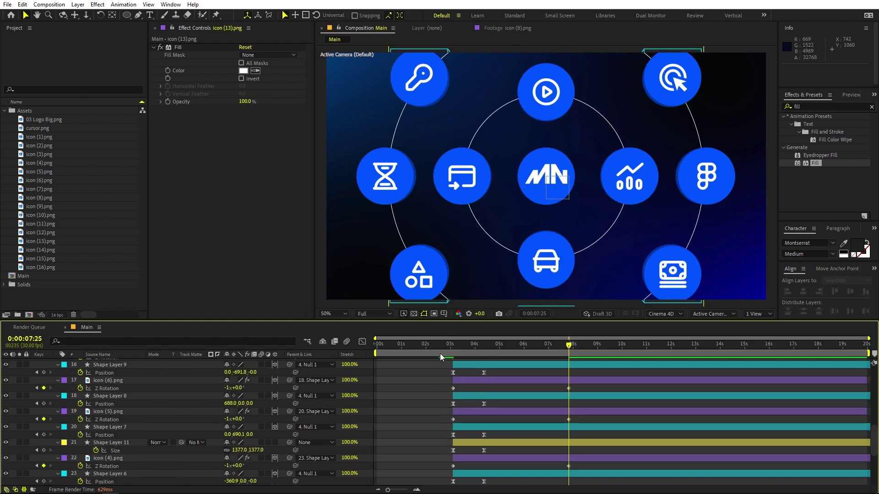
left_click(441, 354)
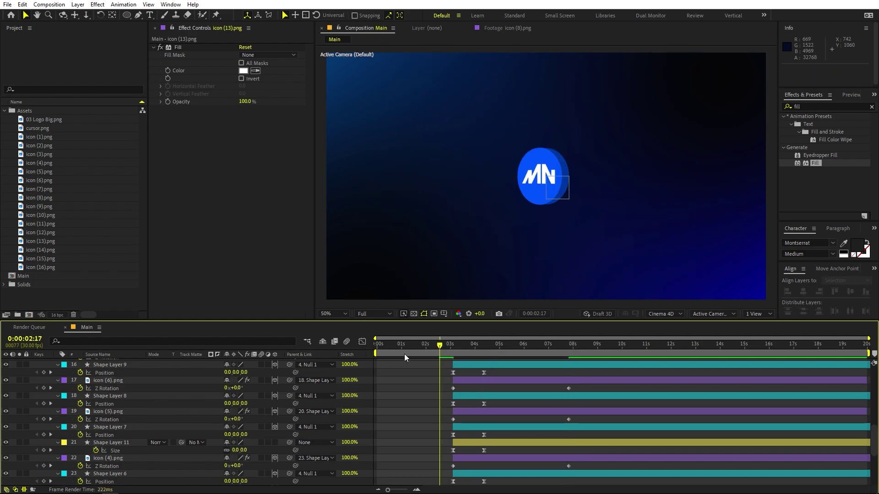
Add cursor.png as the top layer and key its Position toward the lower right.
left_click(42, 128)
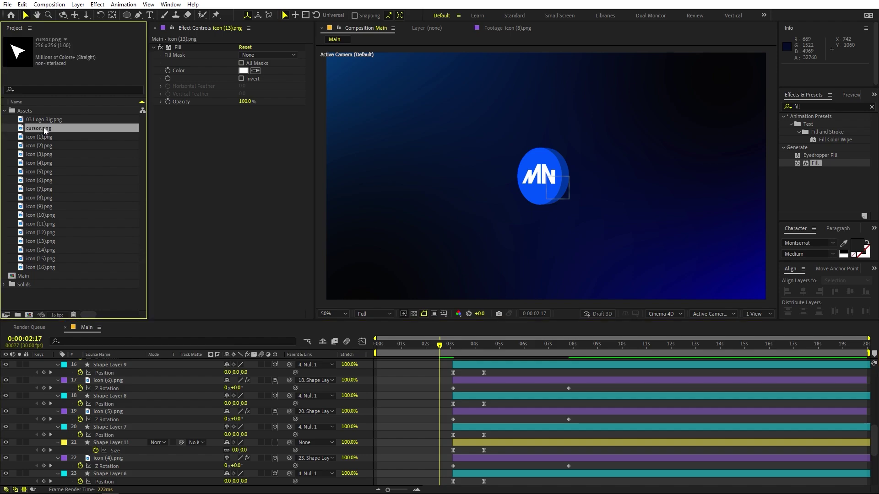
left_click_drag(43, 127, 110, 361)
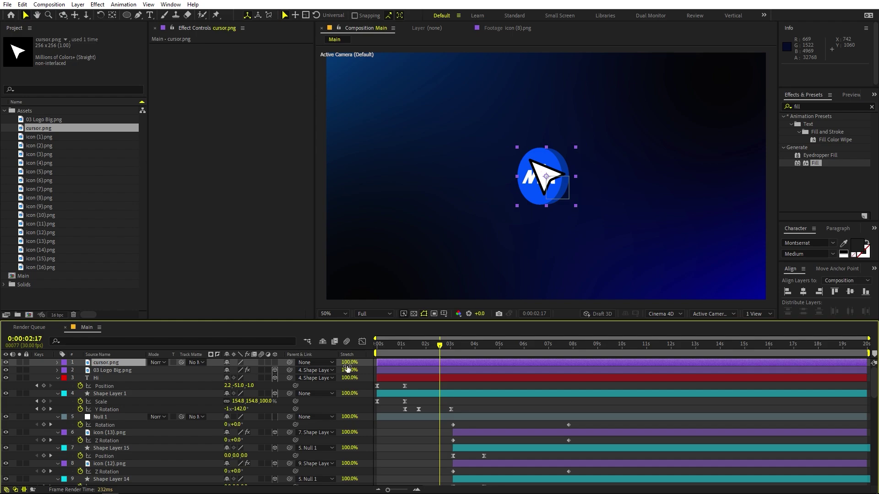
key("p")
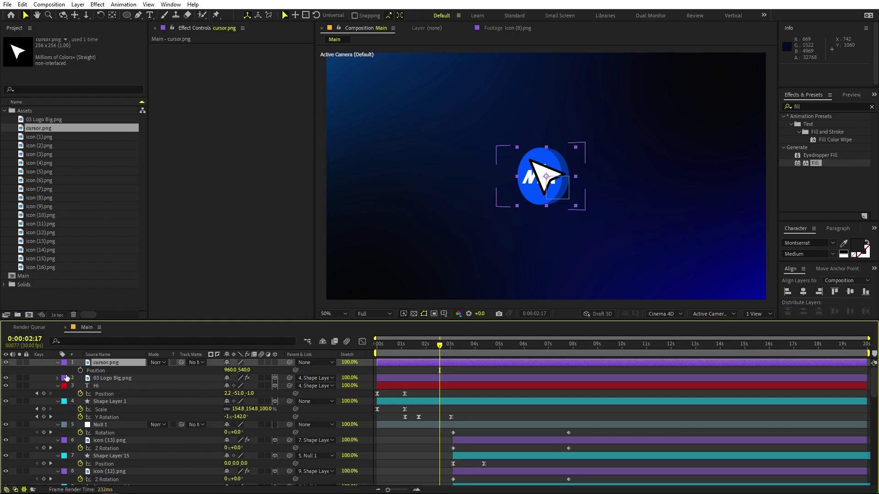
left_click(80, 371)
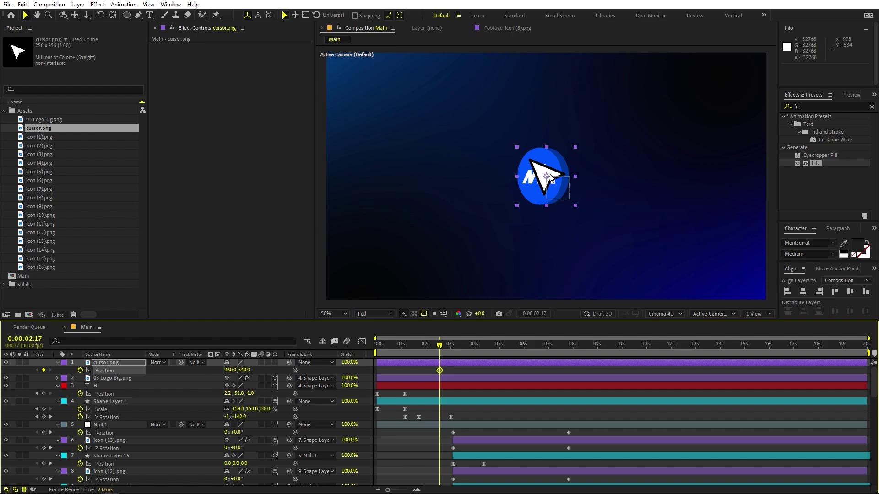
left_click_drag(557, 186, 662, 329)
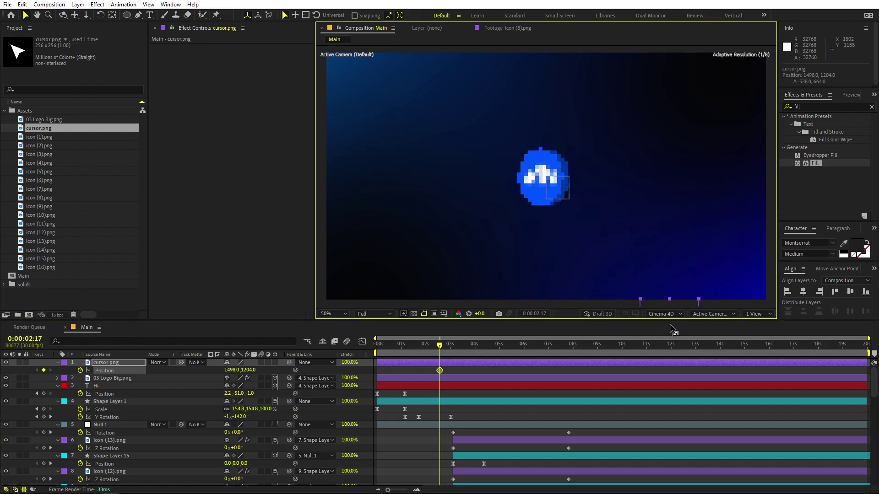
Start the cursor at 1:05, move its first key to 2:12, and place it beside the logo at 3:01.
left_click_drag(421, 346, 325, 360)
key("space")
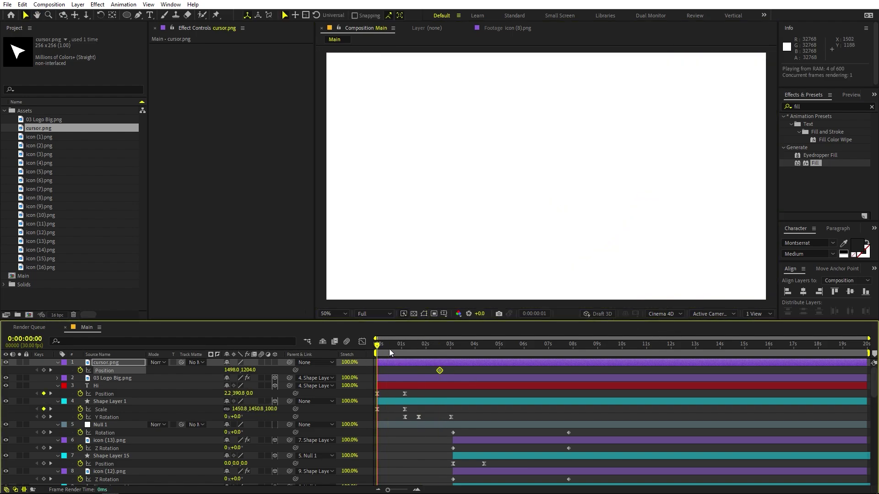
left_click(404, 349)
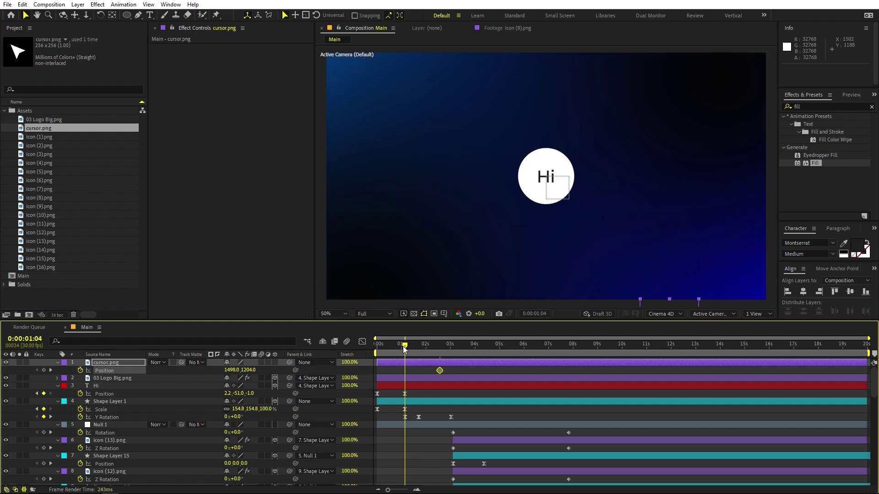
left_click_drag(382, 363, 410, 365)
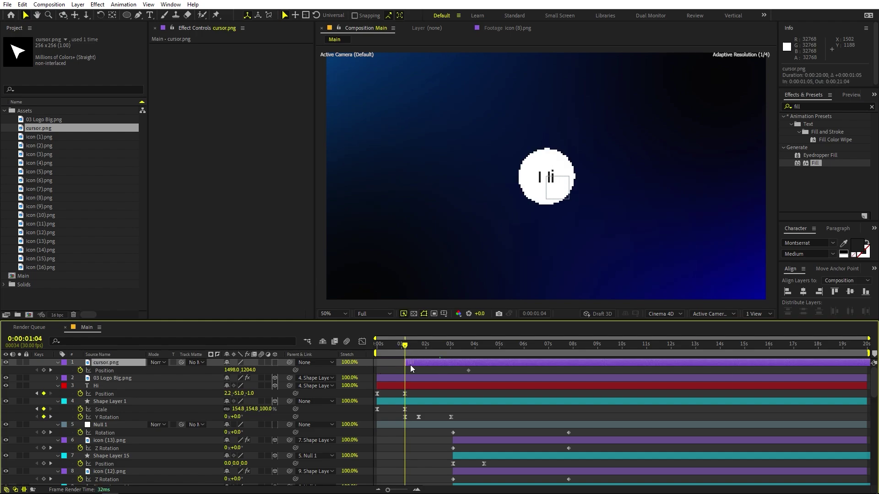
left_click_drag(468, 371, 463, 350)
left_click_drag(658, 305, 564, 186)
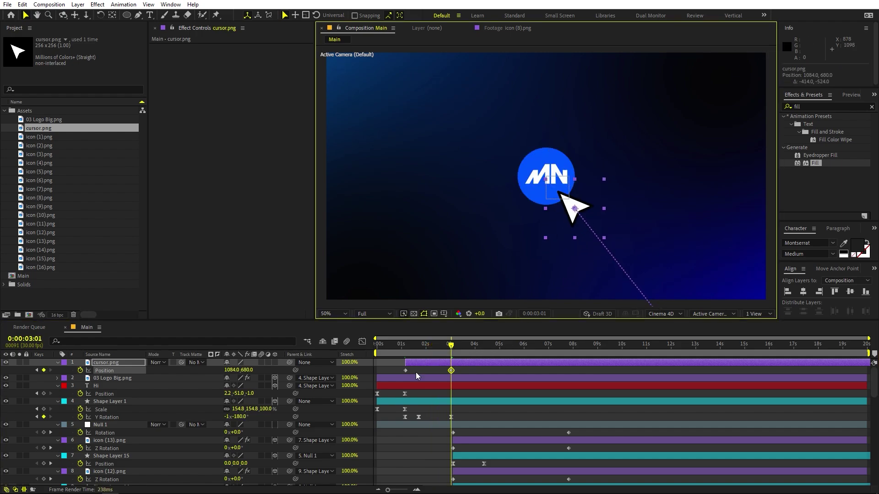
Key the cursor's Scale at 100% on 3:01 and about 79% at 3:04.
key("s")
left_click(80, 370)
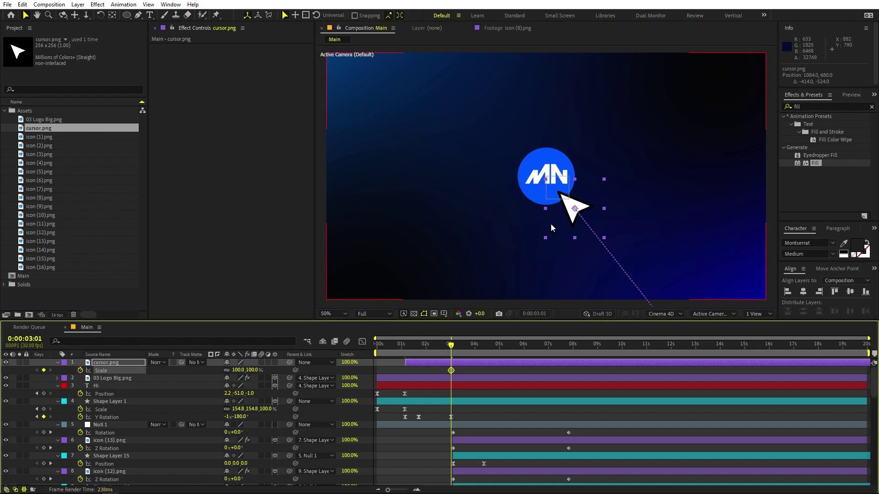
scroll(566, 218, "up", 4)
left_click_drag(624, 302, 634, 261)
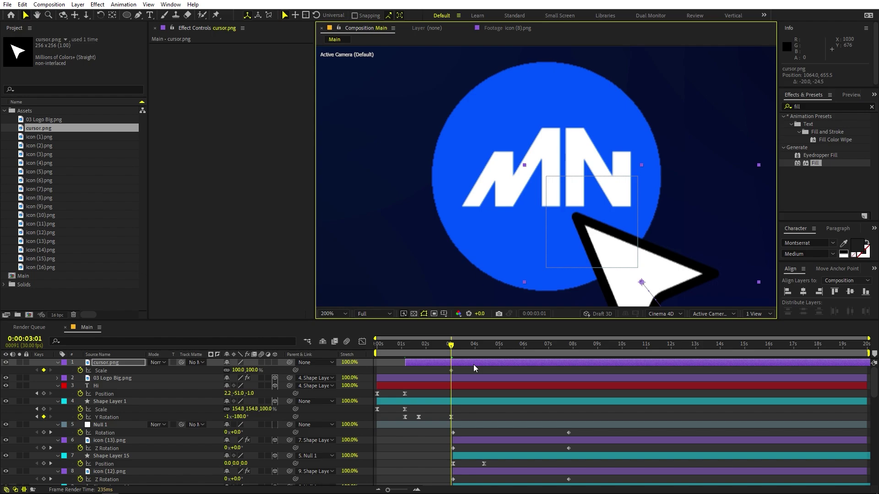
key("Page_Down")
key("Page_Down")
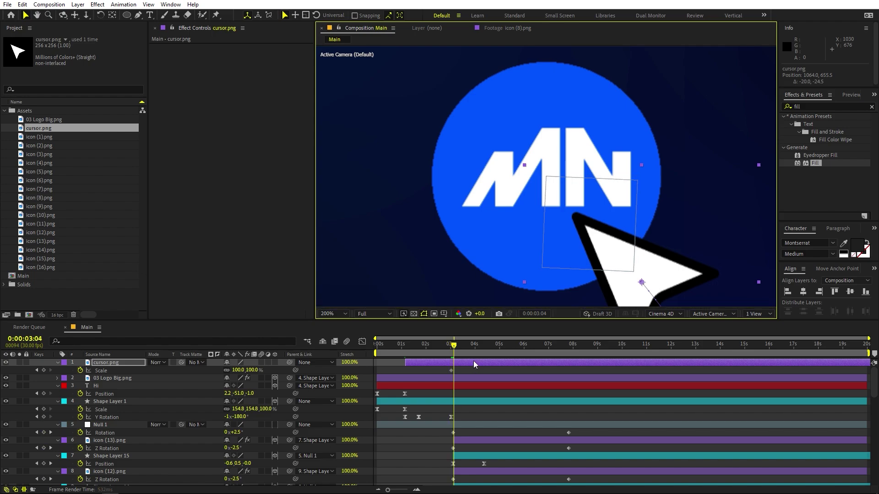
scroll(461, 440, "up", 5)
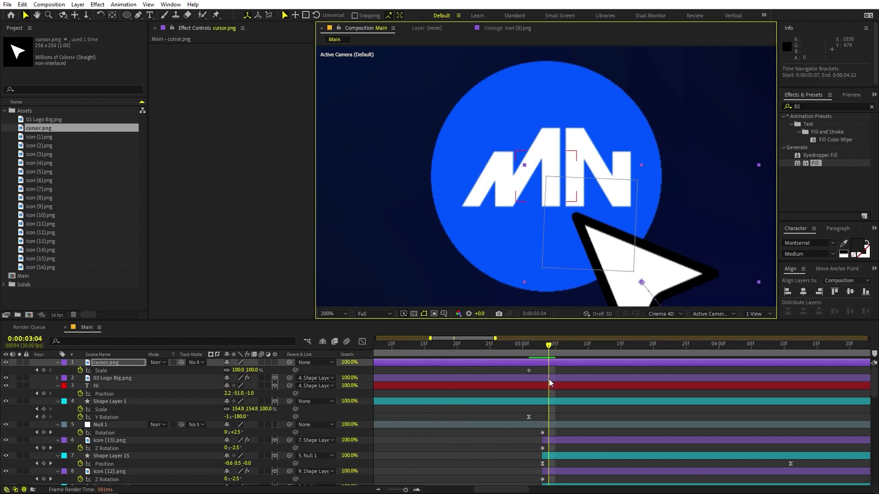
left_click(543, 355)
left_click(547, 355)
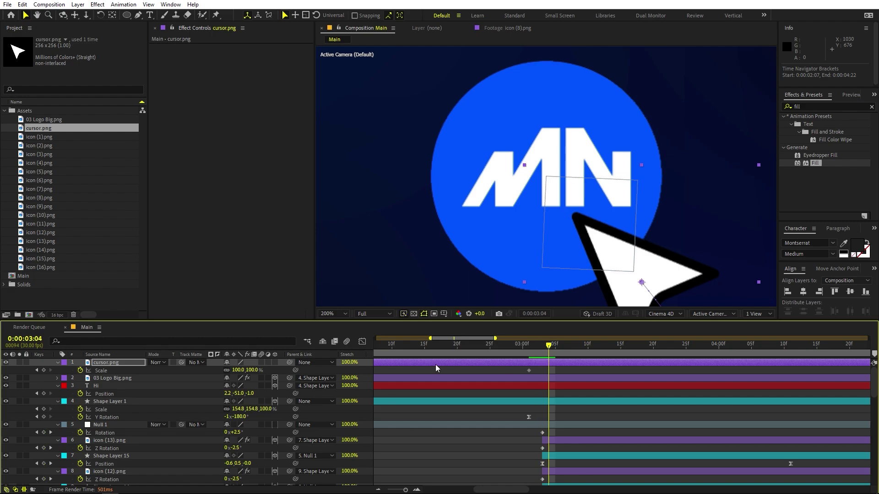
left_click_drag(237, 370, 150, 381)
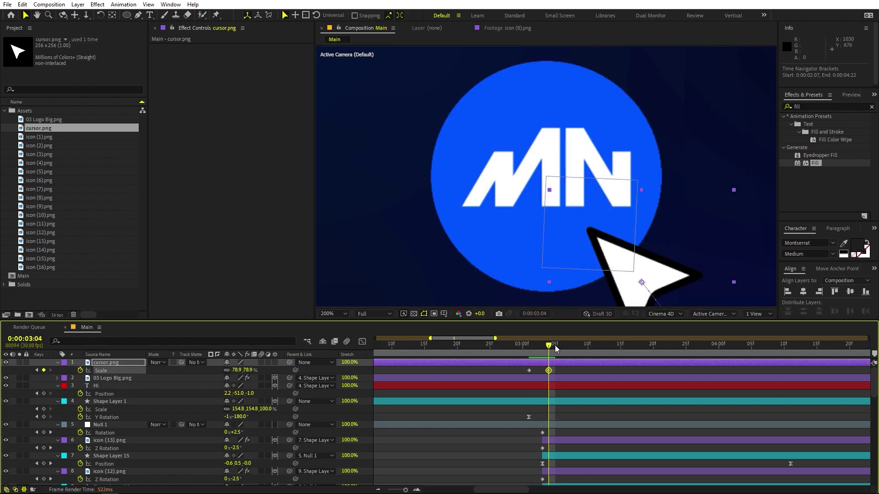
Paste the 100% Scale keyframe at 3:07 and select all three Scale keys.
left_click(569, 352)
left_click(528, 370)
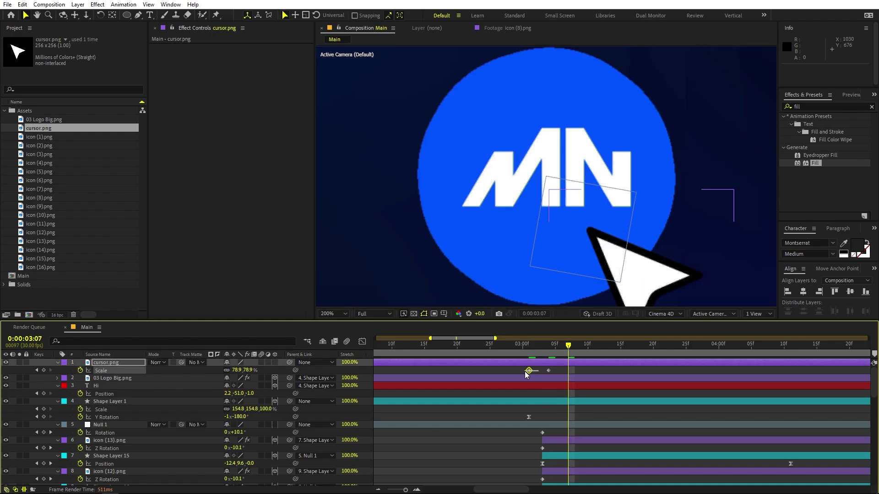
key("ctrl+c")
key("ctrl+v")
left_click(615, 379)
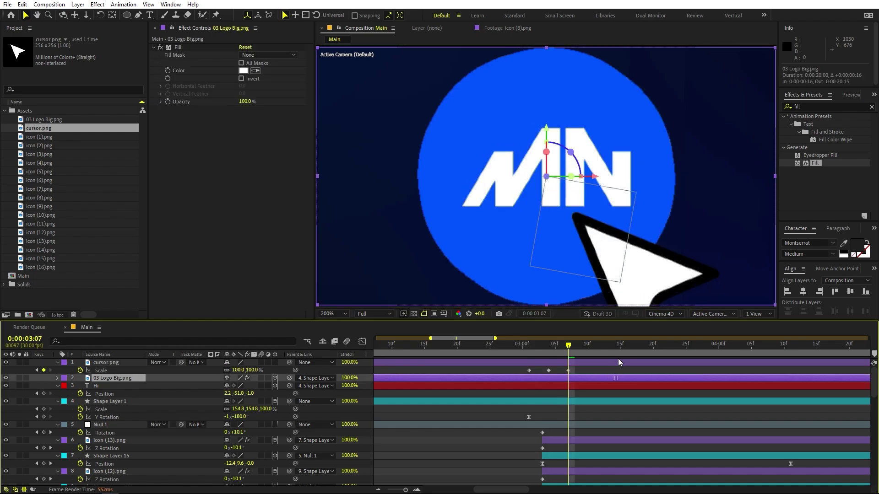
left_click_drag(599, 373, 528, 379)
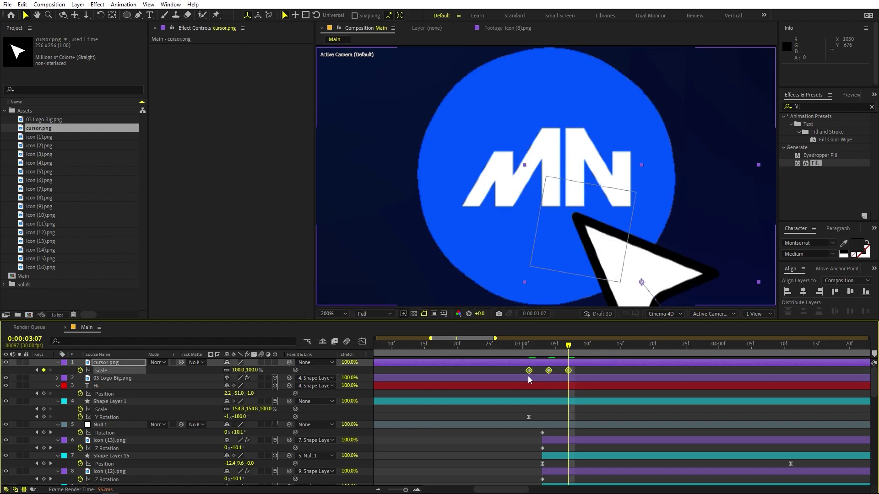
left_click(544, 377)
left_click_drag(578, 369, 515, 375)
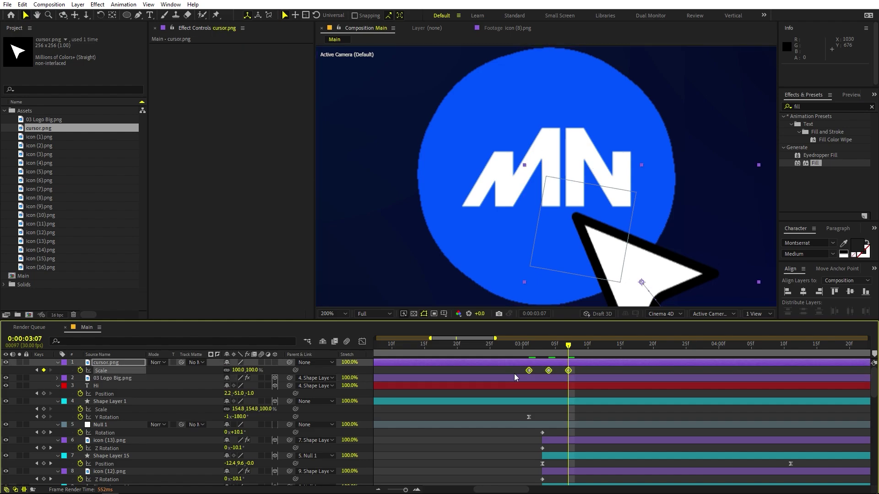
Preview the cursor's click animation from 2:29.
left_click(517, 345)
scroll(595, 221, "down", 2)
key("space")
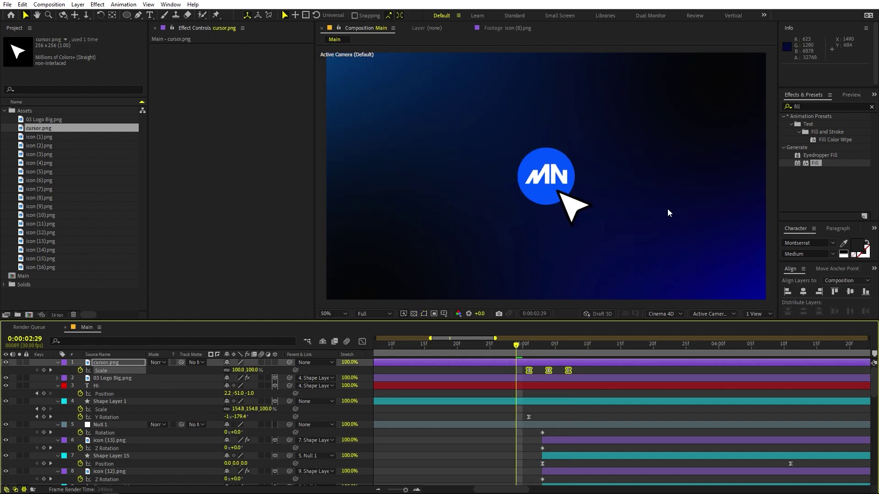
Preview the animation from 2:28 to check the cursor's motion.
key("space")
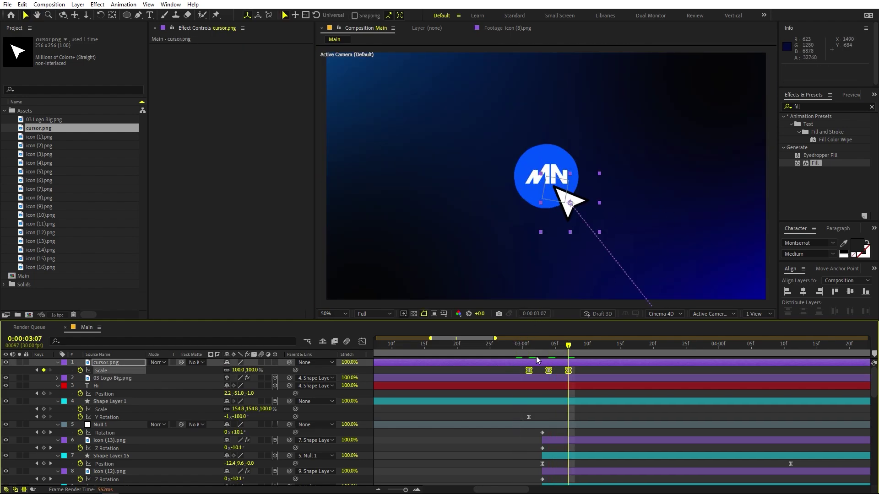
left_click(510, 352)
key("space")
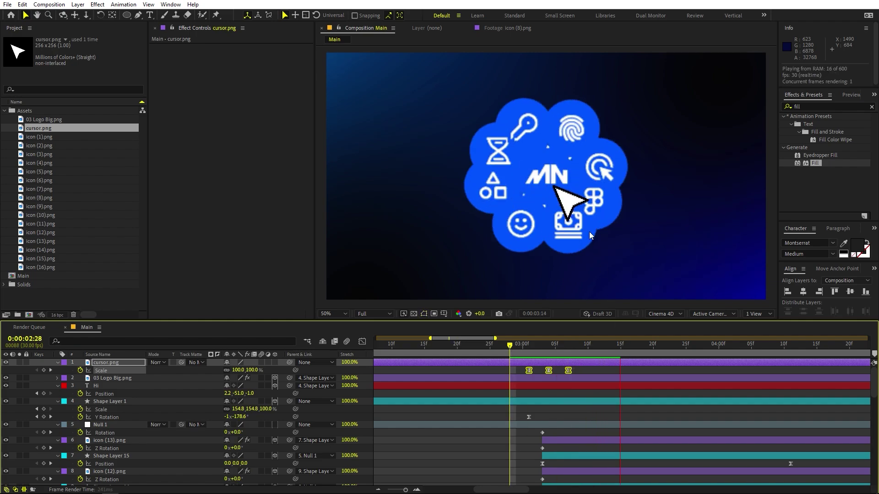
scroll(526, 359, "down", 2)
scroll(526, 359, "down", 3, "alt")
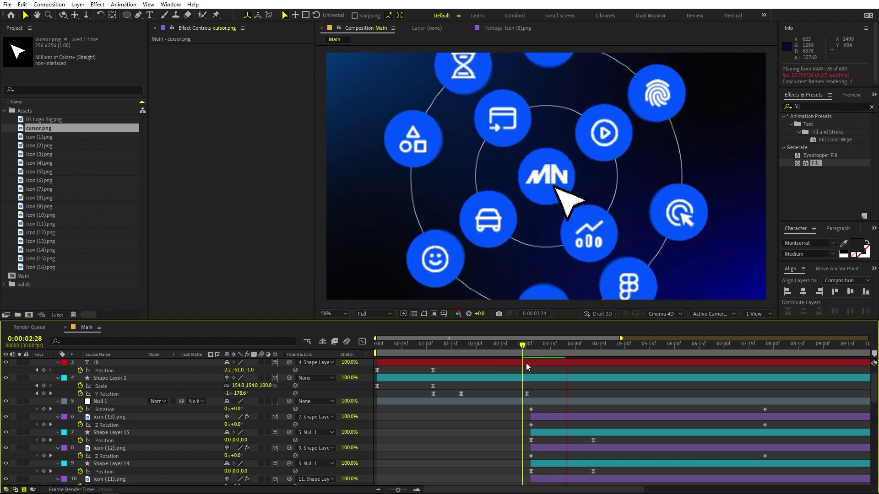
key("space")
scroll(542, 388, "up", 2)
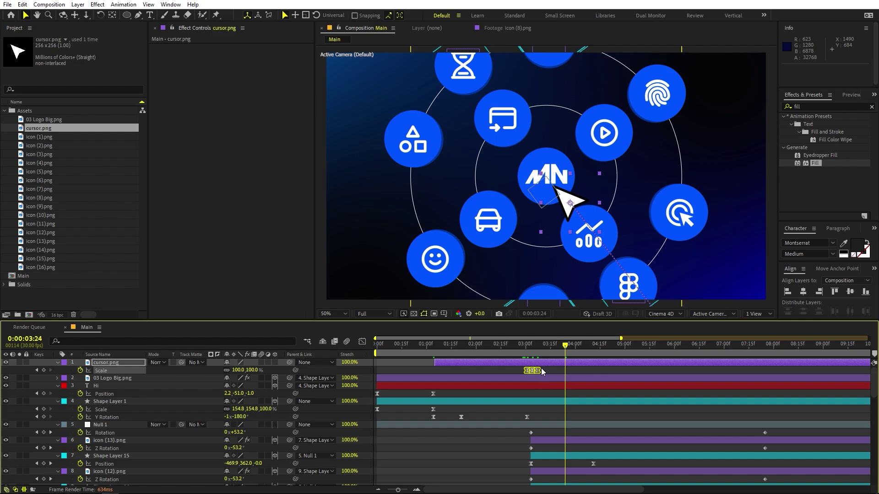
Paste the cursor's starting Position (1498.0, 1204.0) at 4:15 and Easy Ease all three keyframes.
key("u")
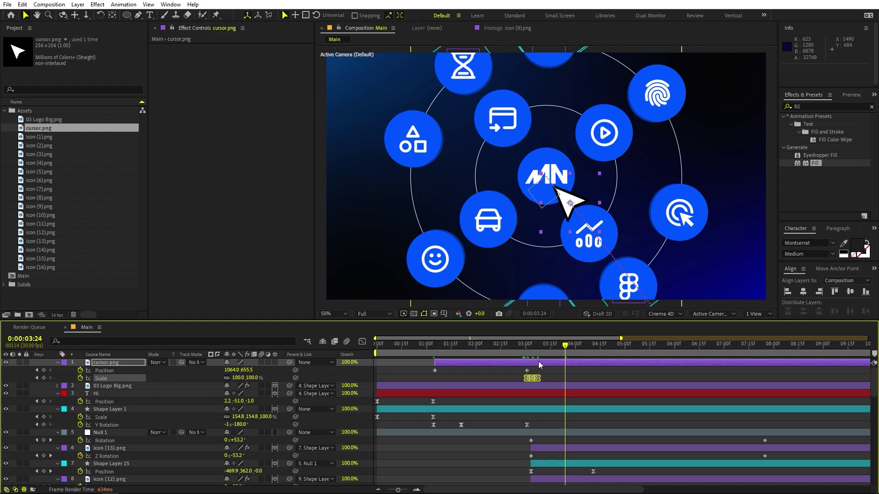
left_click_drag(566, 346, 600, 347)
left_click_drag(457, 375, 411, 369)
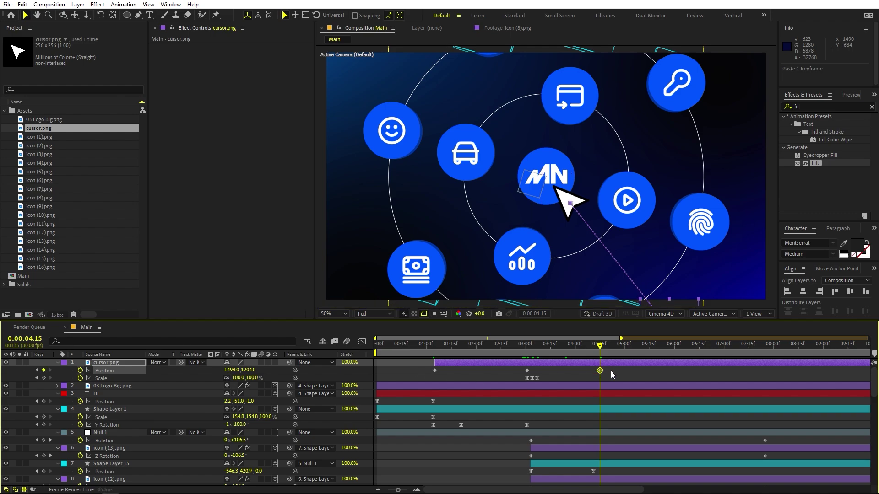
key("ctrl+v")
left_click_drag(611, 370, 394, 375)
key("F9")
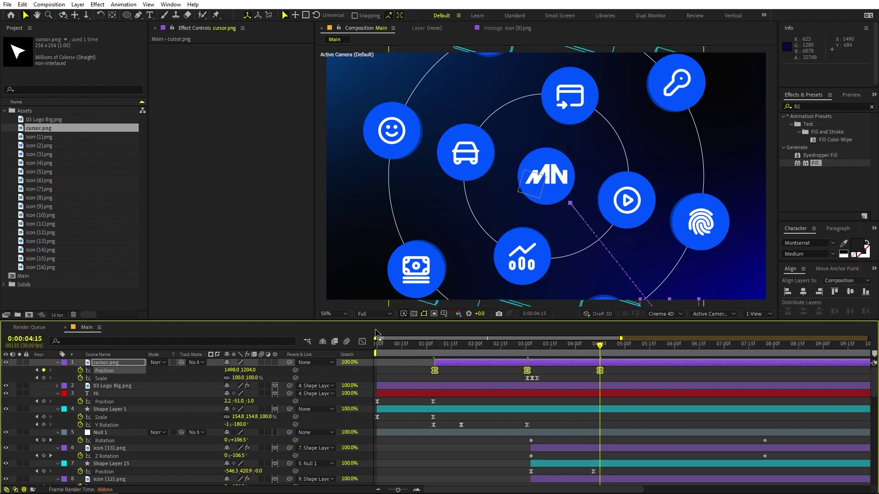
left_click(363, 341)
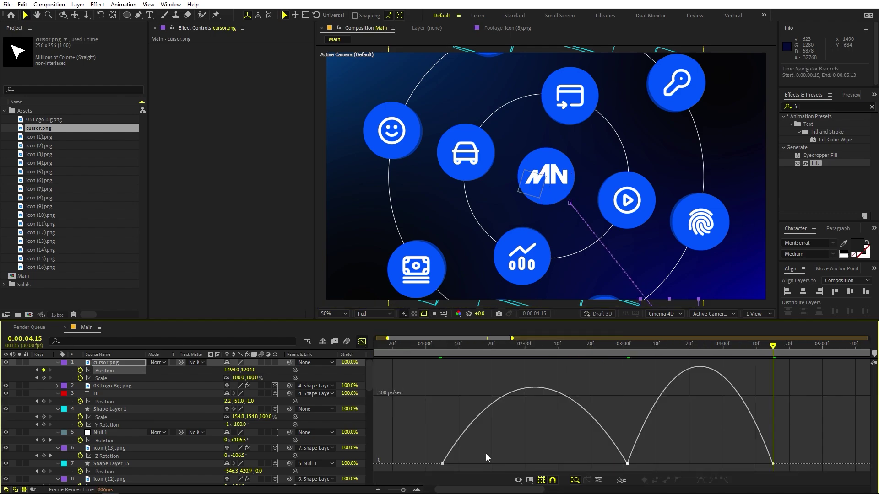
Drag the Position keys' influence handles in the speed graph to form sharp speed peaks.
left_click_drag(579, 437, 534, 464)
left_click_drag(609, 435, 676, 464)
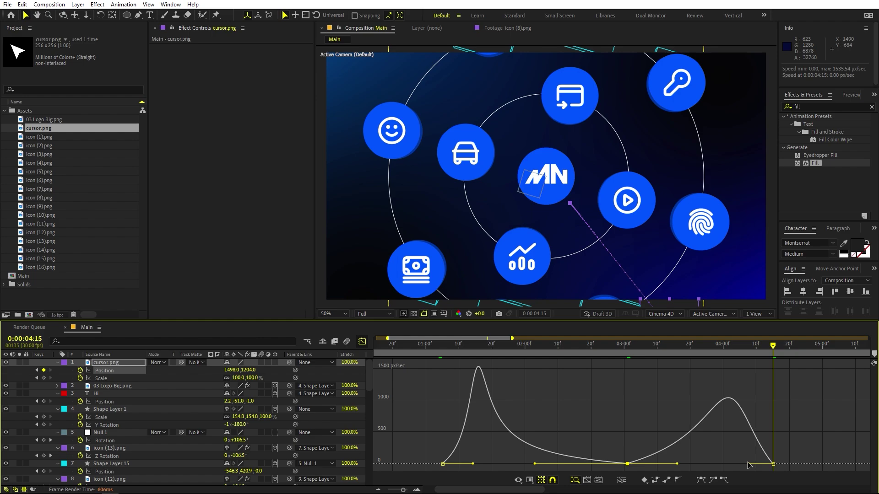
left_click_drag(749, 465, 726, 463)
left_click(425, 356)
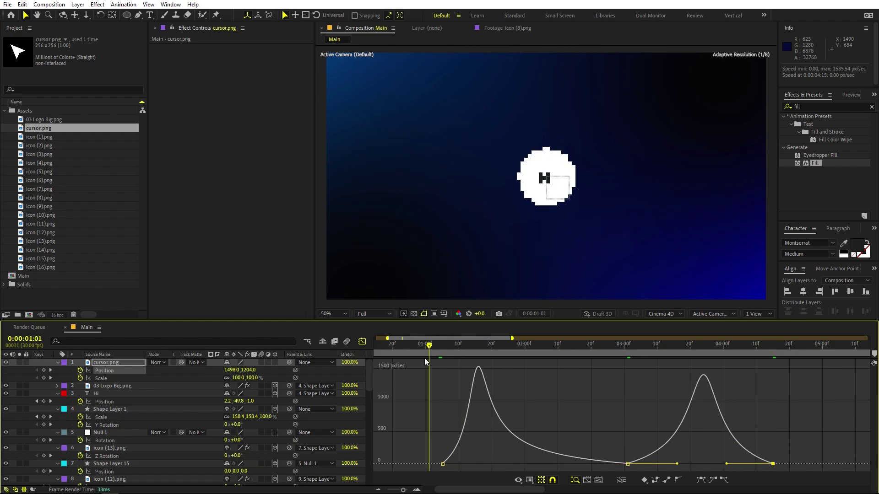
left_click(362, 341)
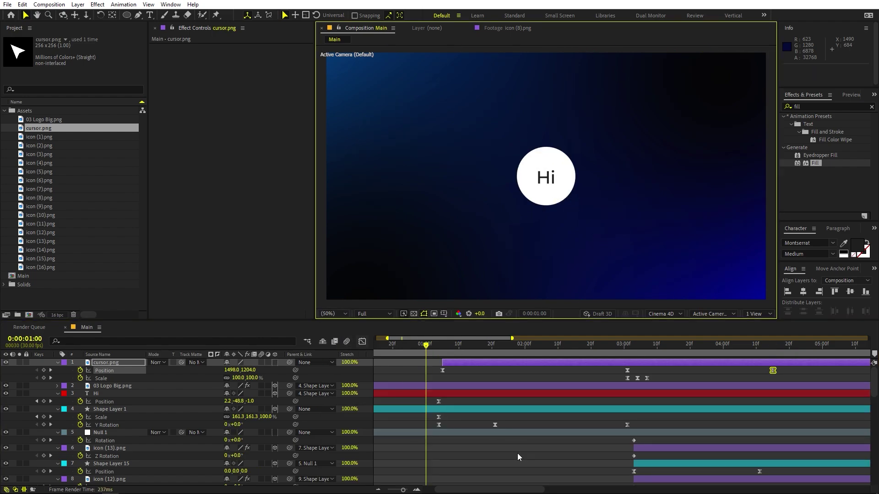
Pull the cursor's exit keyframe earlier and start the cursor layer three frames later, at 1:23.
key("space")
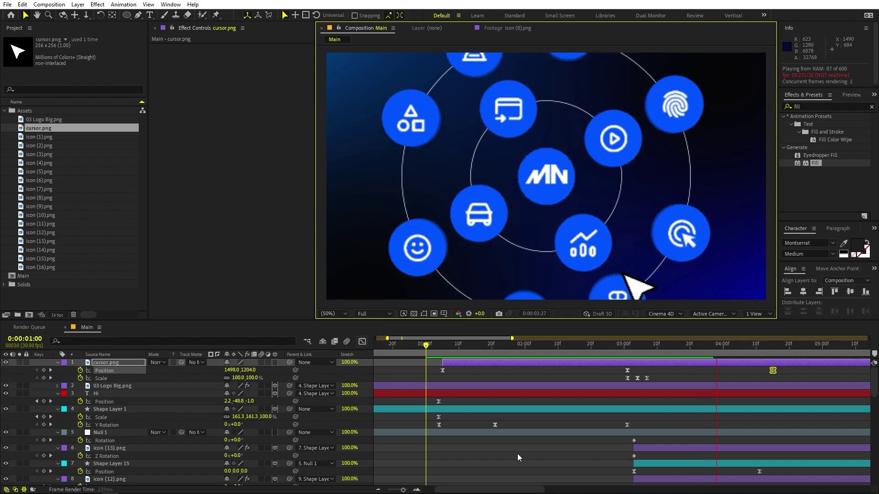
left_click(786, 385)
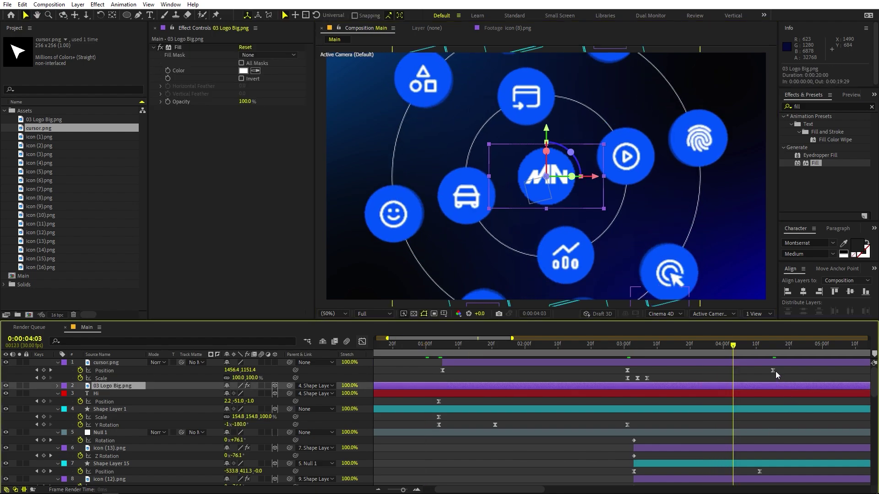
left_click_drag(773, 371, 754, 371)
left_click_drag(443, 363, 508, 371)
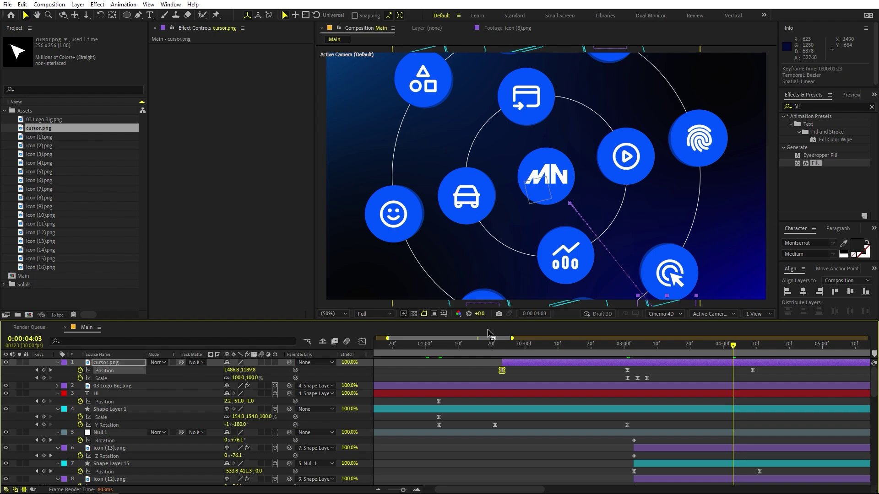